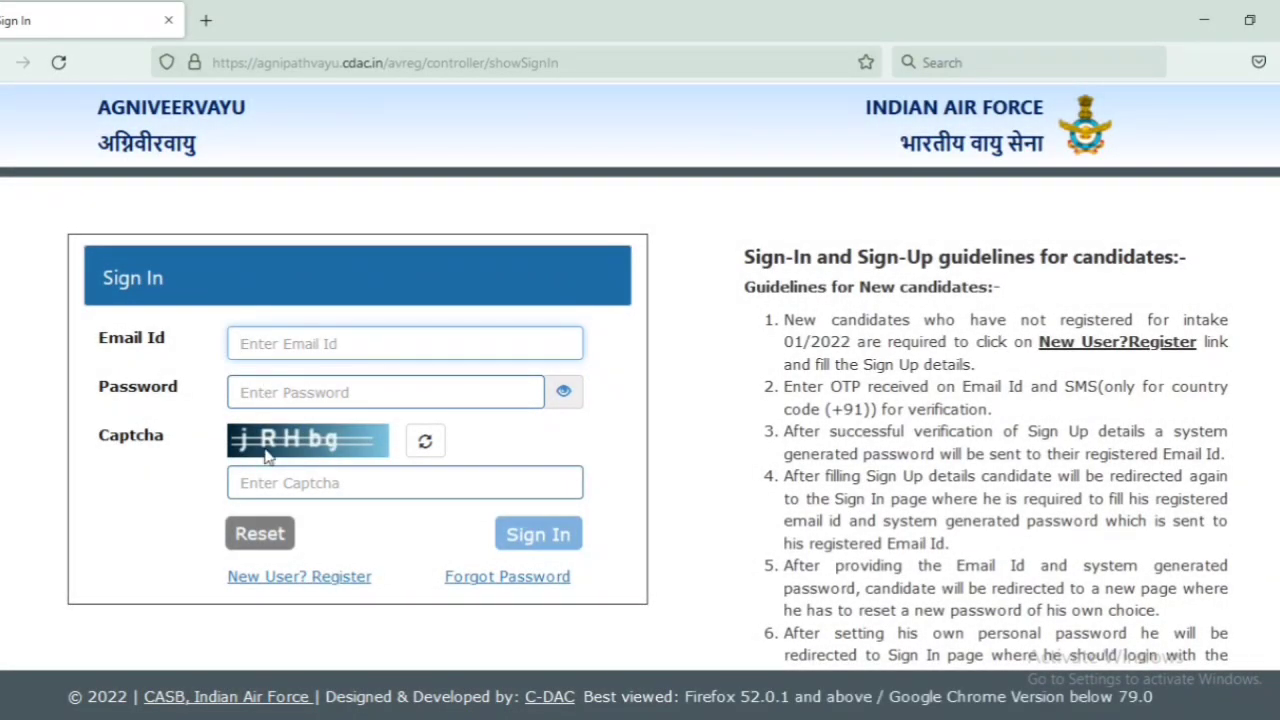
Step: Follow the 'New User? Register' link from the Sign In page to start a new candidate registration
{"action": "left_click", "coordinate": [290, 585]}
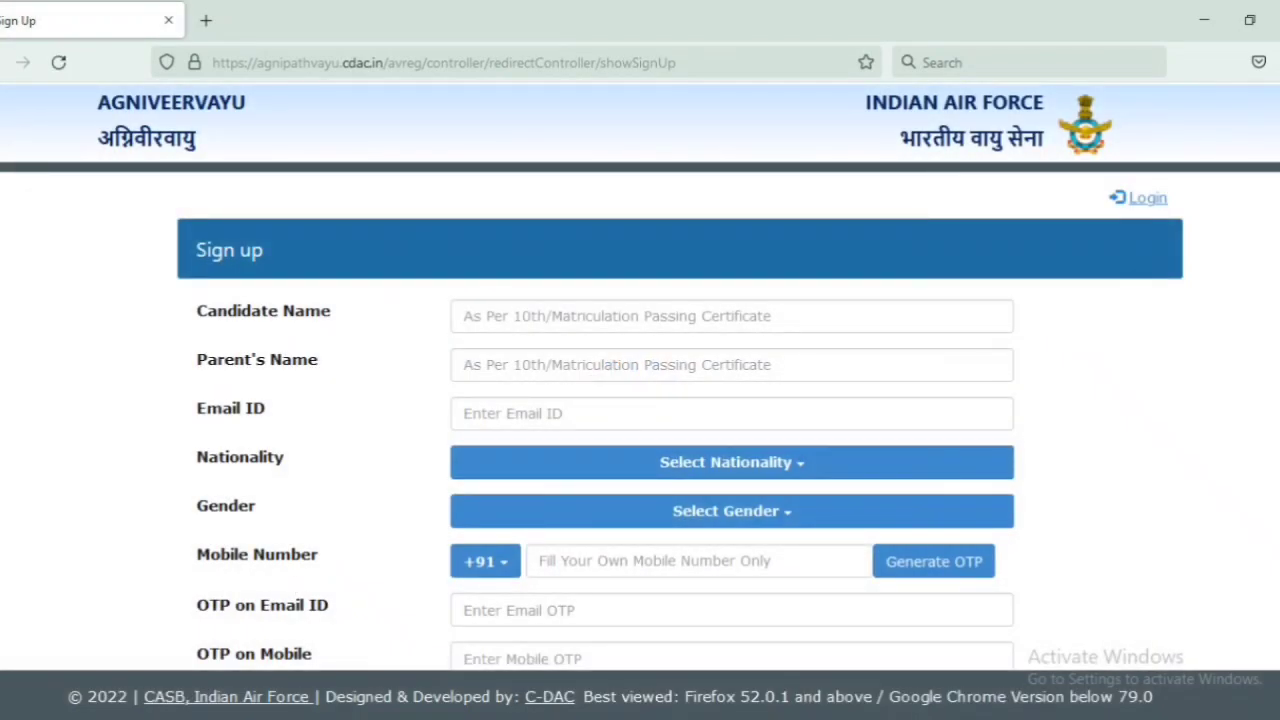
Step: Fill in the candidate's name, parent's name and e-mail, with nationality set to Indian
{"action": "scroll", "coordinate": [584, 197], "scroll_direction": "down", "scroll_amount": 2}
{"action": "left_click", "coordinate": [522, 226]}
{"action": "left_click", "coordinate": [521, 269]}
{"action": "left_click", "coordinate": [529, 316]}
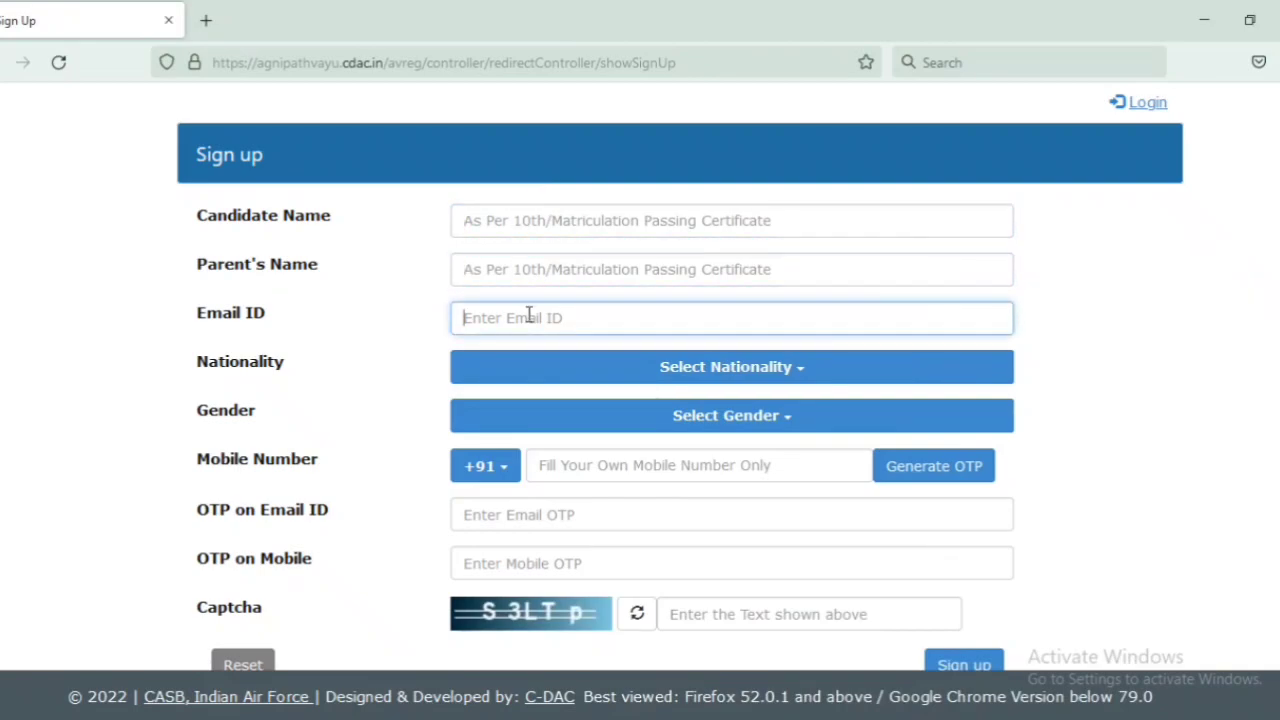
{"action": "left_click", "coordinate": [777, 368]}
{"action": "left_click", "coordinate": [549, 404]}
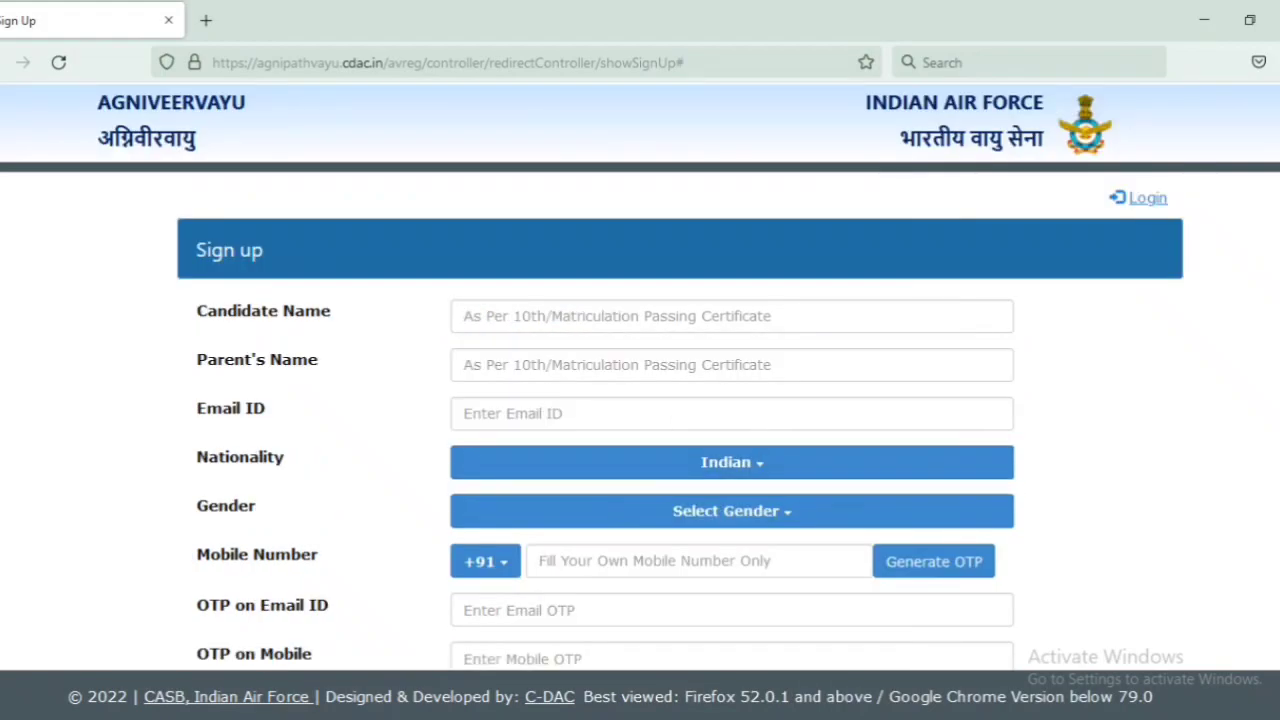
Step: Set gender to Male, then enter the mobile number, both OTPs and the captcha
{"action": "scroll", "coordinate": [757, 470], "scroll_direction": "down", "scroll_amount": 3}
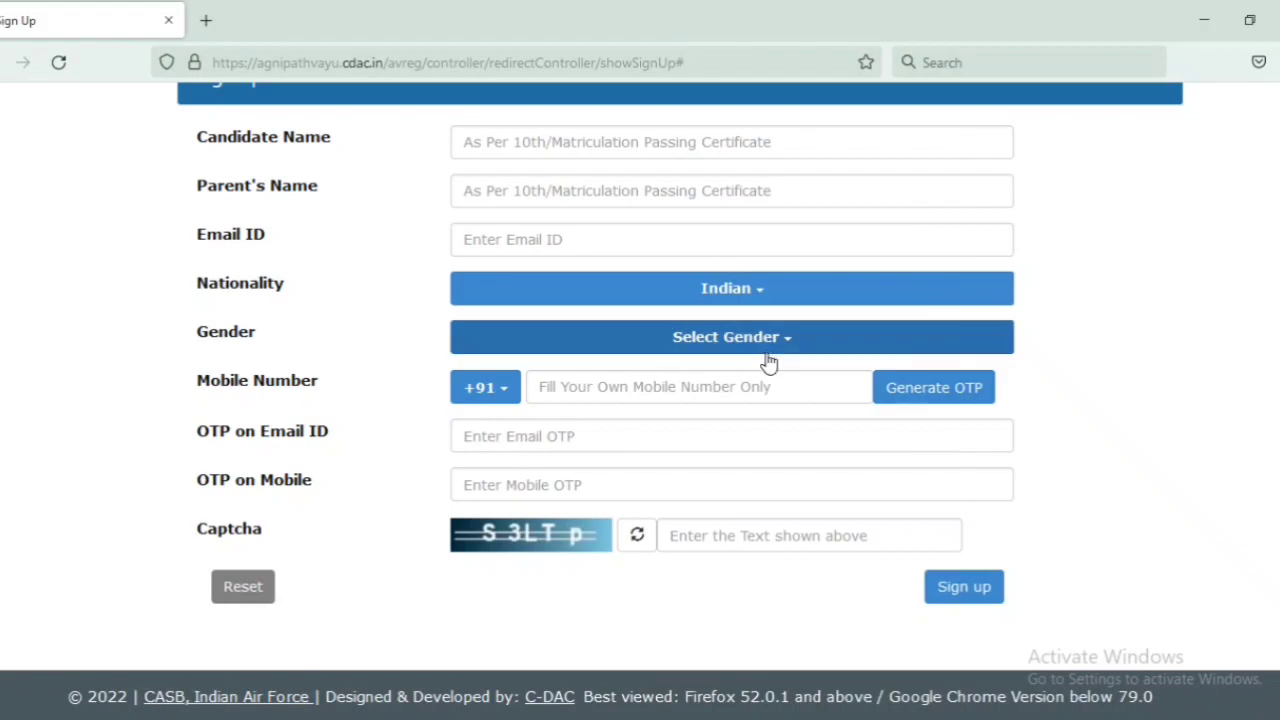
{"action": "left_click", "coordinate": [768, 350]}
{"action": "left_click", "coordinate": [486, 376]}
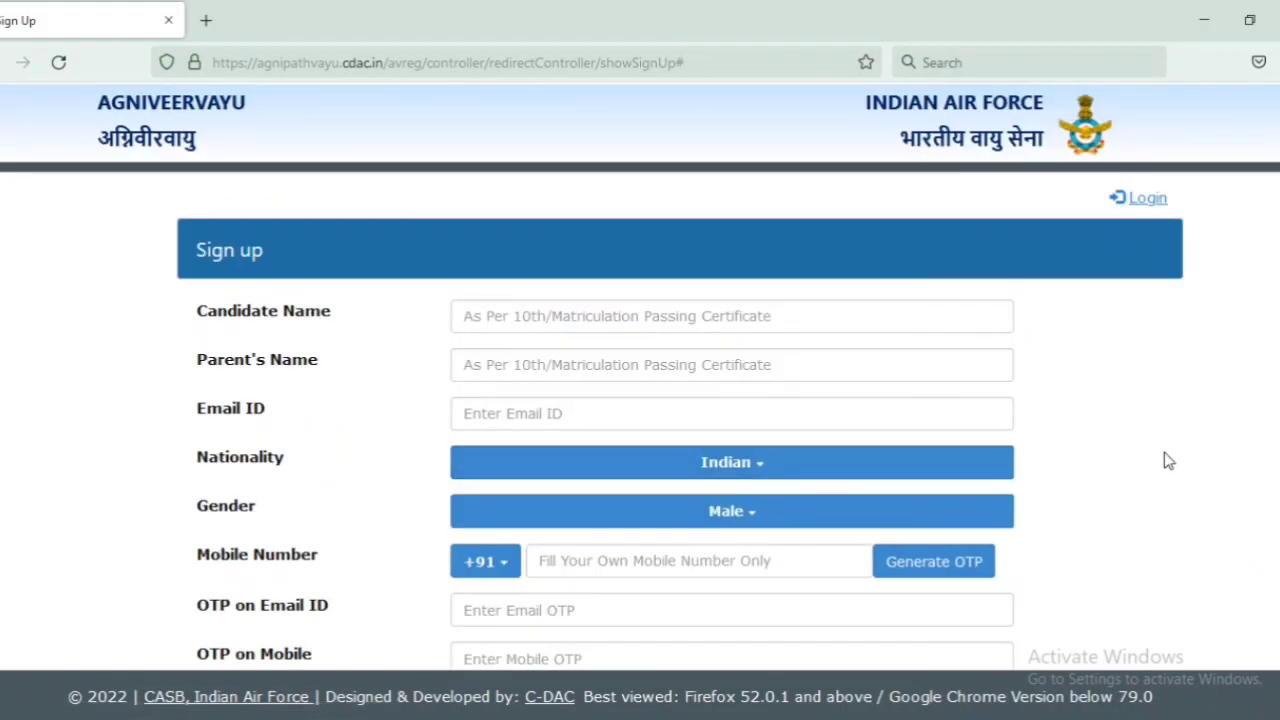
{"action": "scroll", "coordinate": [1140, 454], "scroll_direction": "down", "scroll_amount": 3}
{"action": "left_click", "coordinate": [760, 561]}
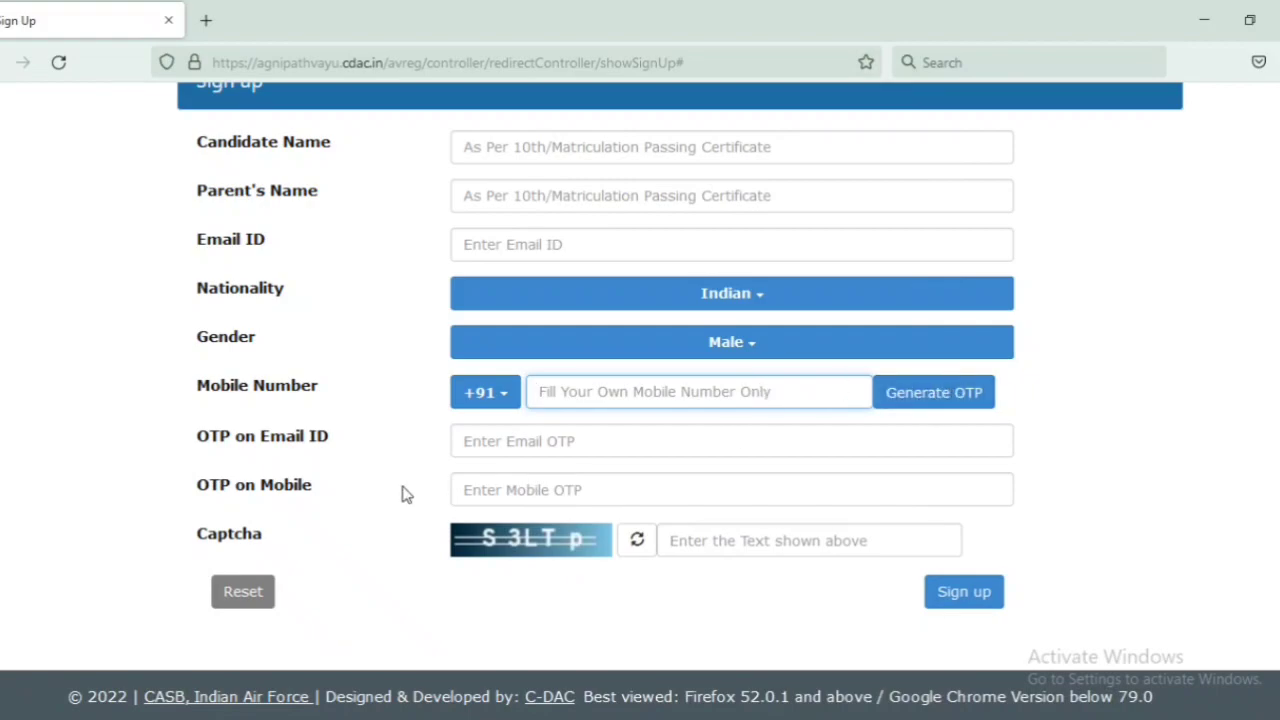
{"action": "left_click", "coordinate": [515, 445]}
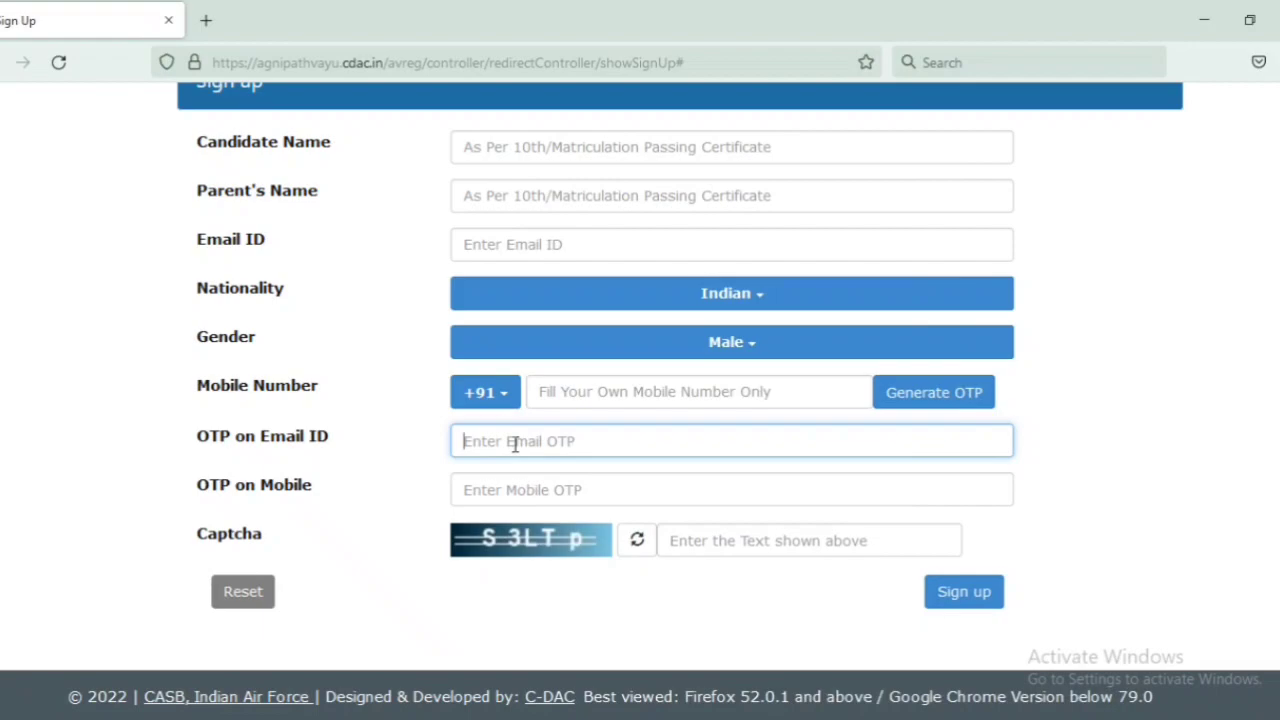
{"action": "left_click", "coordinate": [528, 485]}
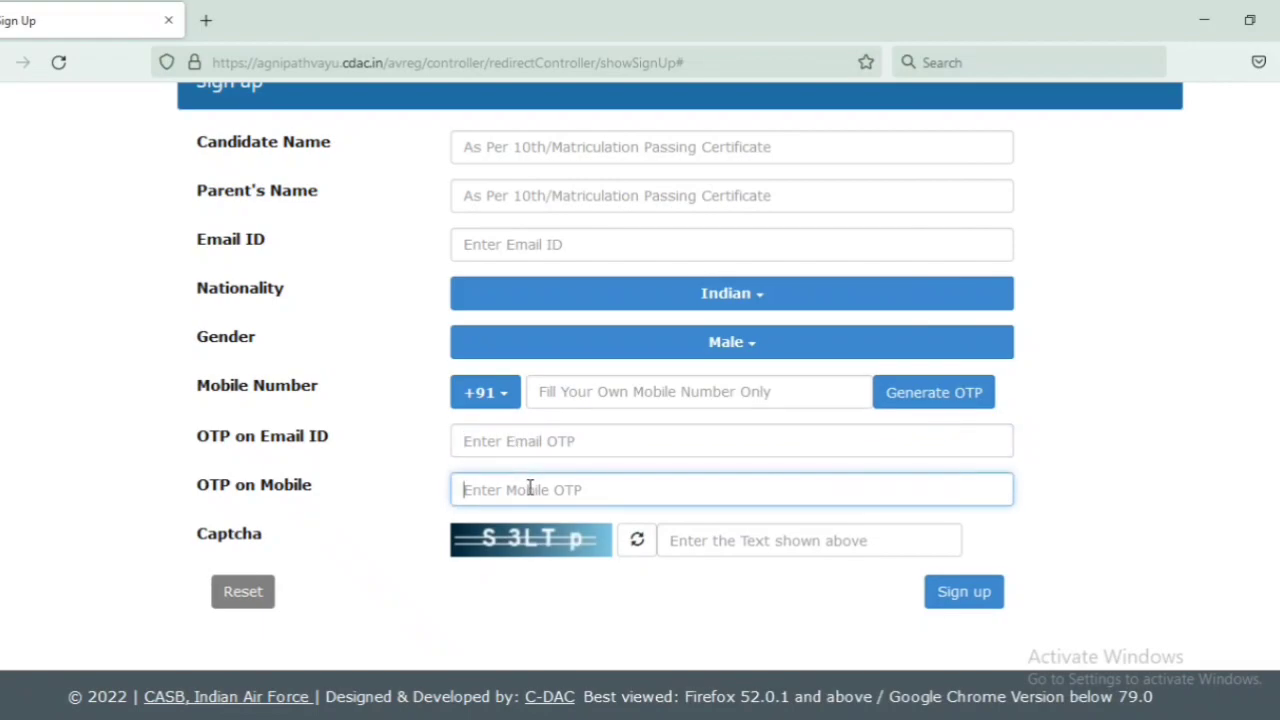
{"action": "left_click", "coordinate": [714, 544]}
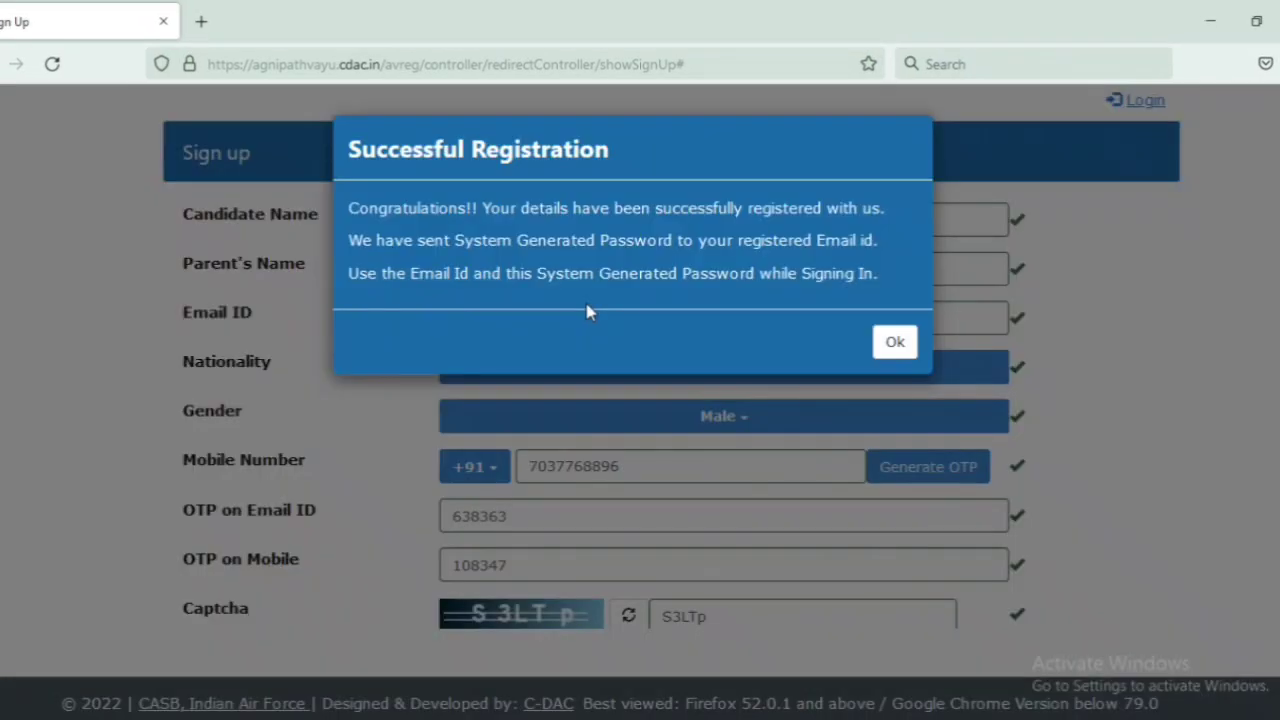
Step: Acknowledge the registration and sign in with the emailed system password
{"action": "left_click", "coordinate": [895, 344]}
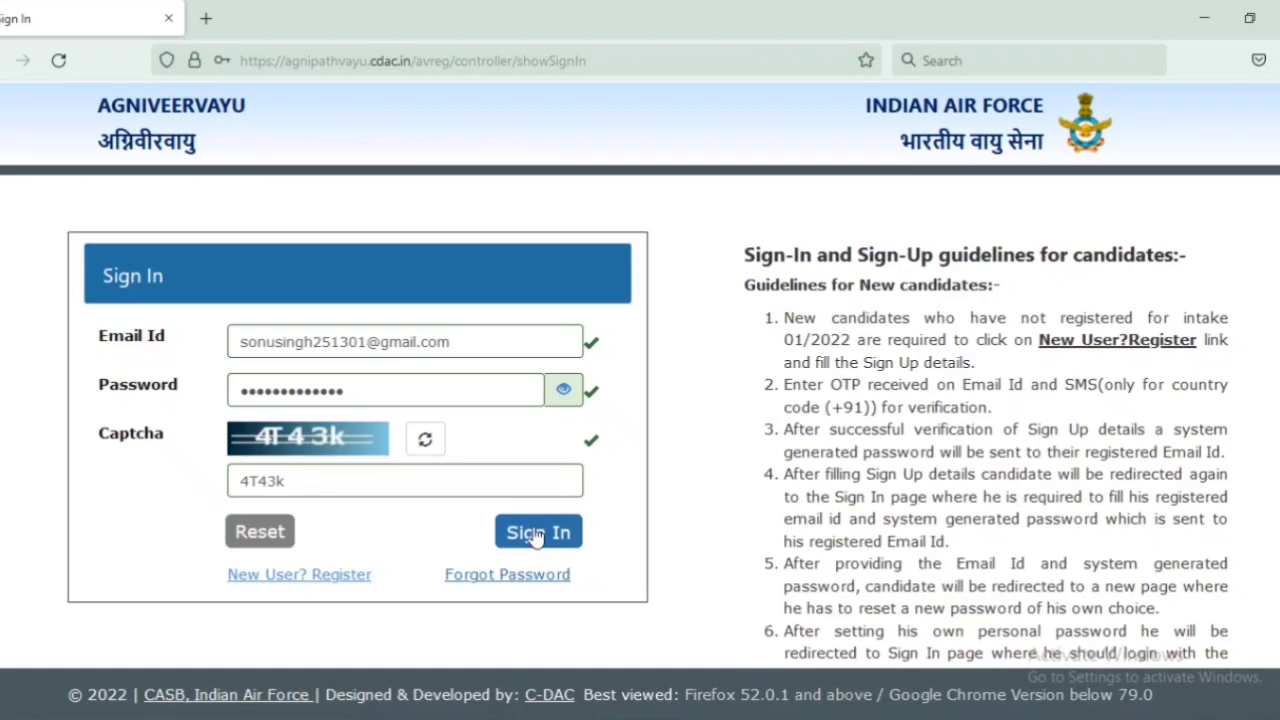
{"action": "left_click", "coordinate": [536, 537]}
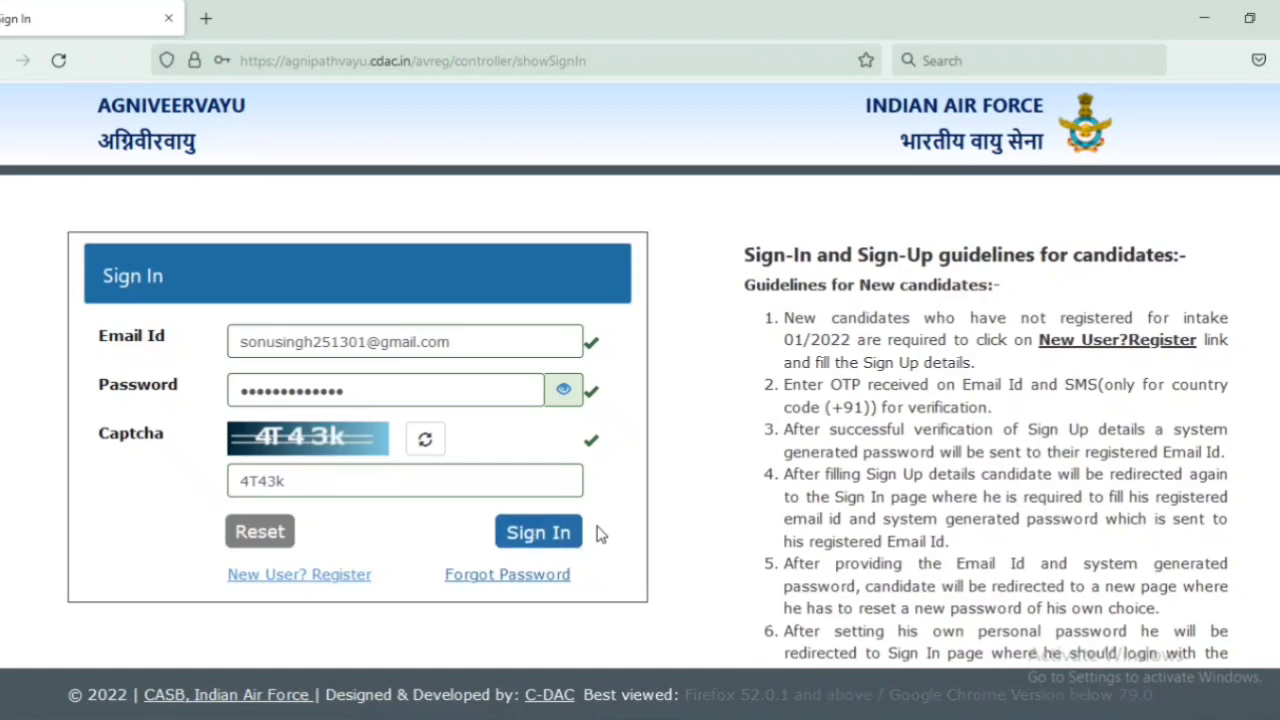
{"action": "left_click", "coordinate": [328, 428]}
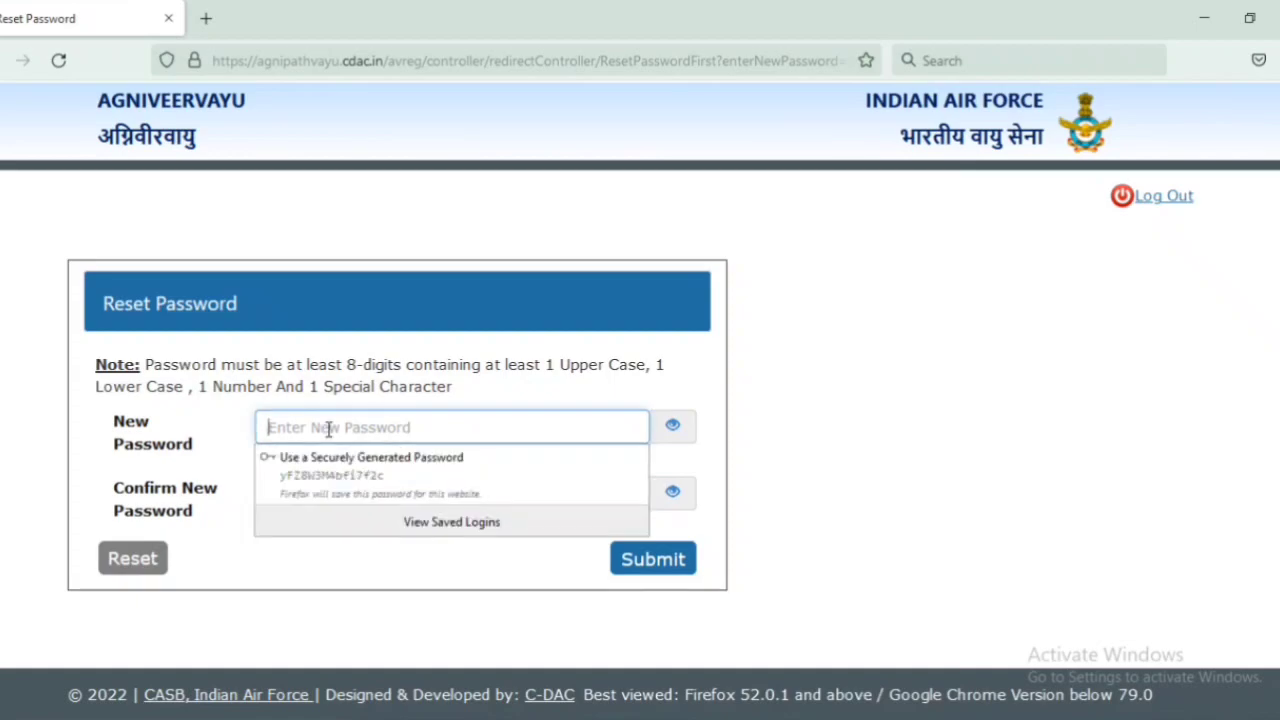
Step: Set and confirm a new account password, submit it, and return to Sign In
{"action": "type", "text": "Abcd@12345"}
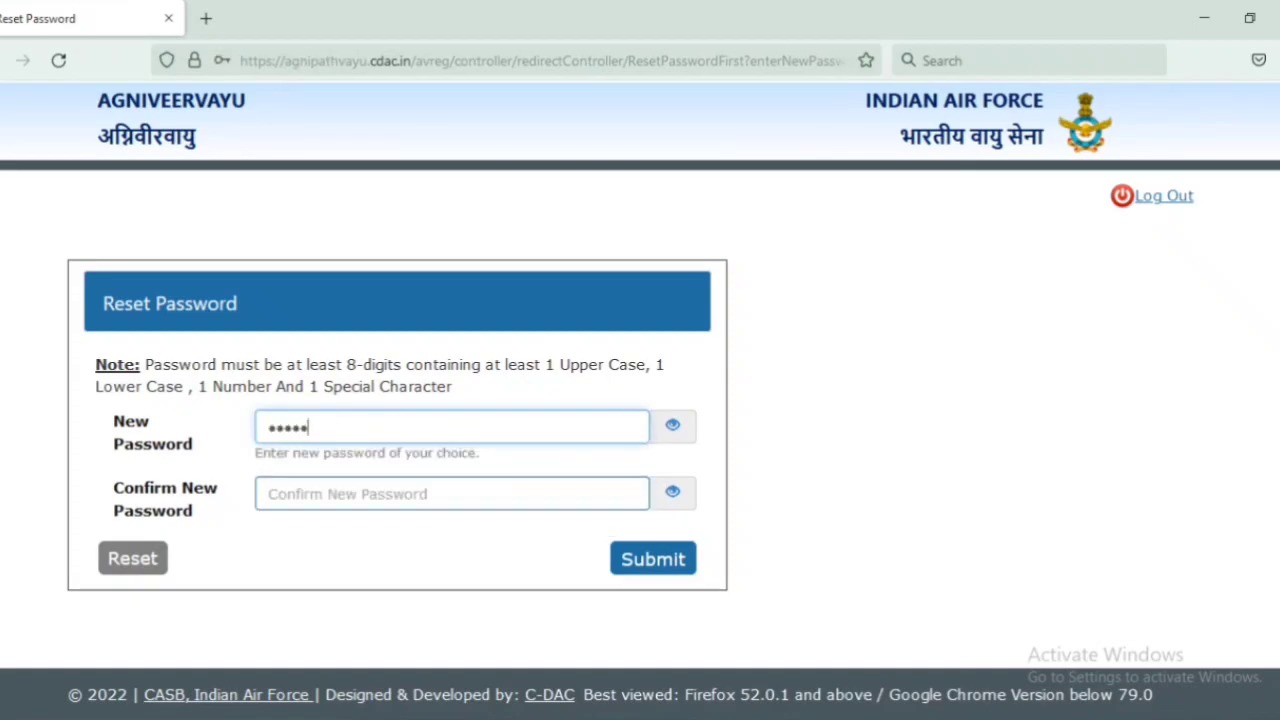
{"action": "key", "text": "Tab"}
{"action": "type", "text": "A"}
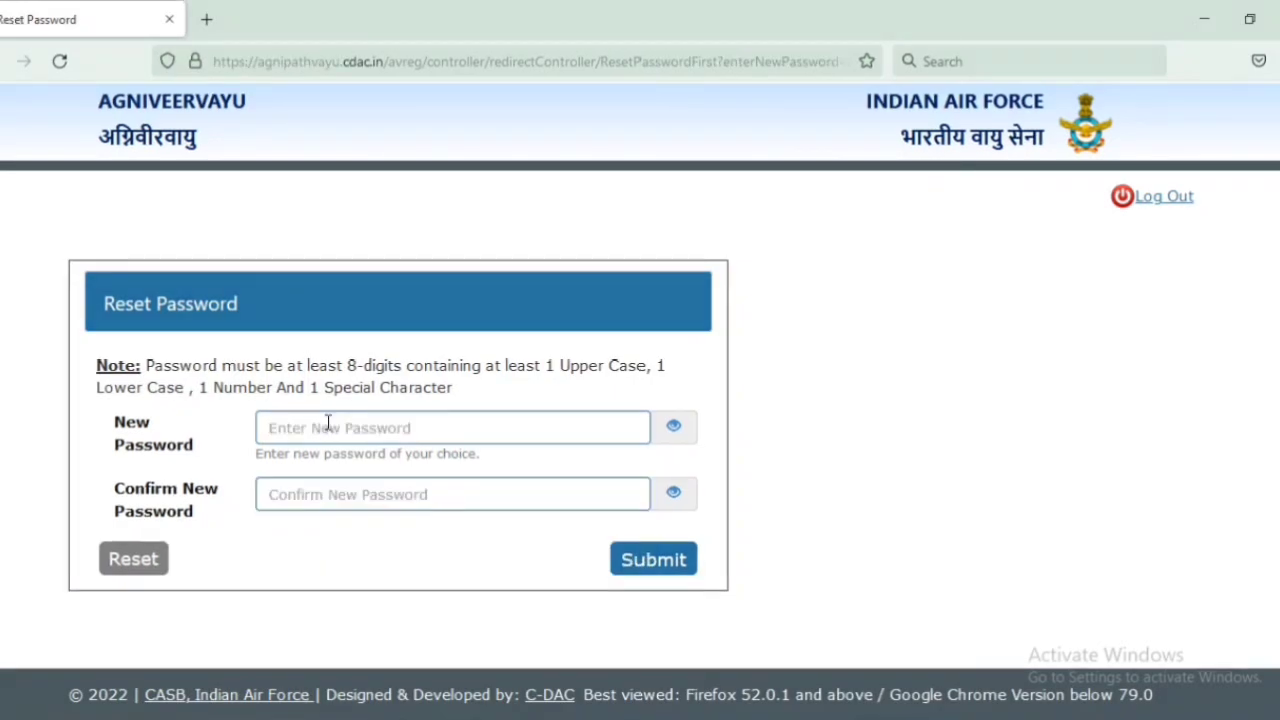
{"action": "left_click", "coordinate": [328, 424]}
{"action": "type", "text": "Abcd@12345"}
{"action": "key", "text": "Tab"}
{"action": "type", "text": "Abcd@12345"}
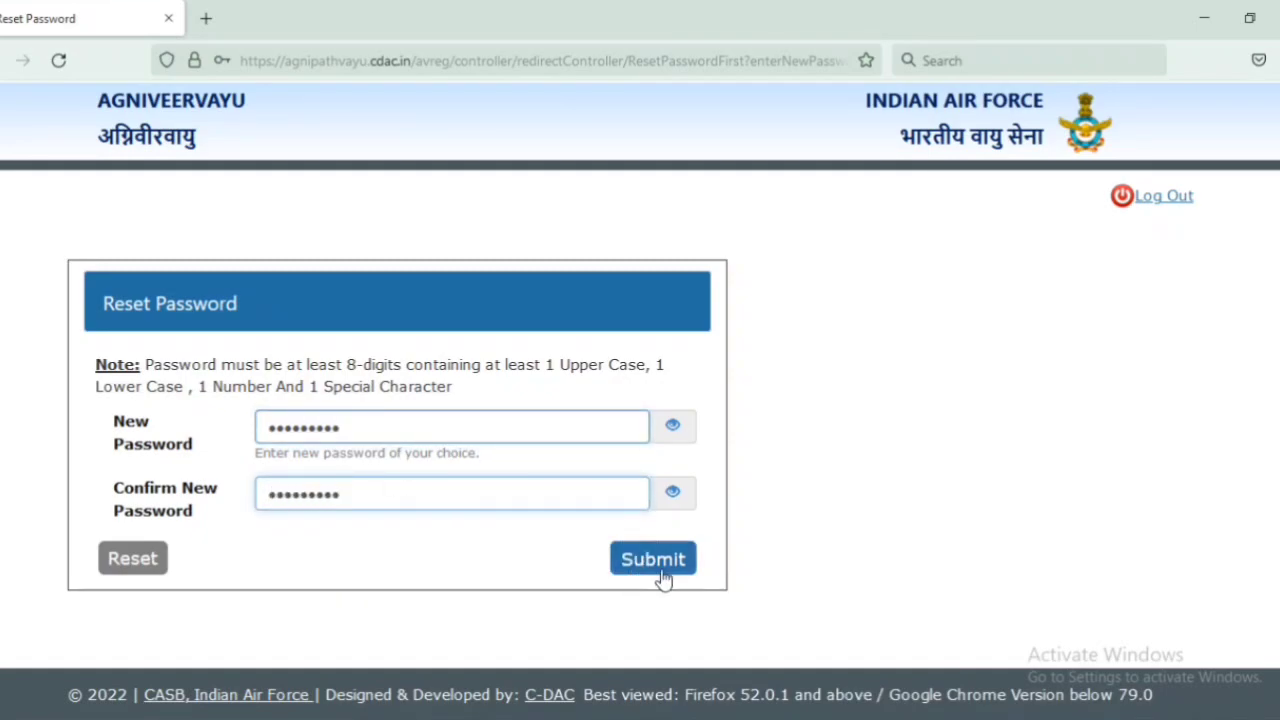
{"action": "left_click", "coordinate": [653, 560]}
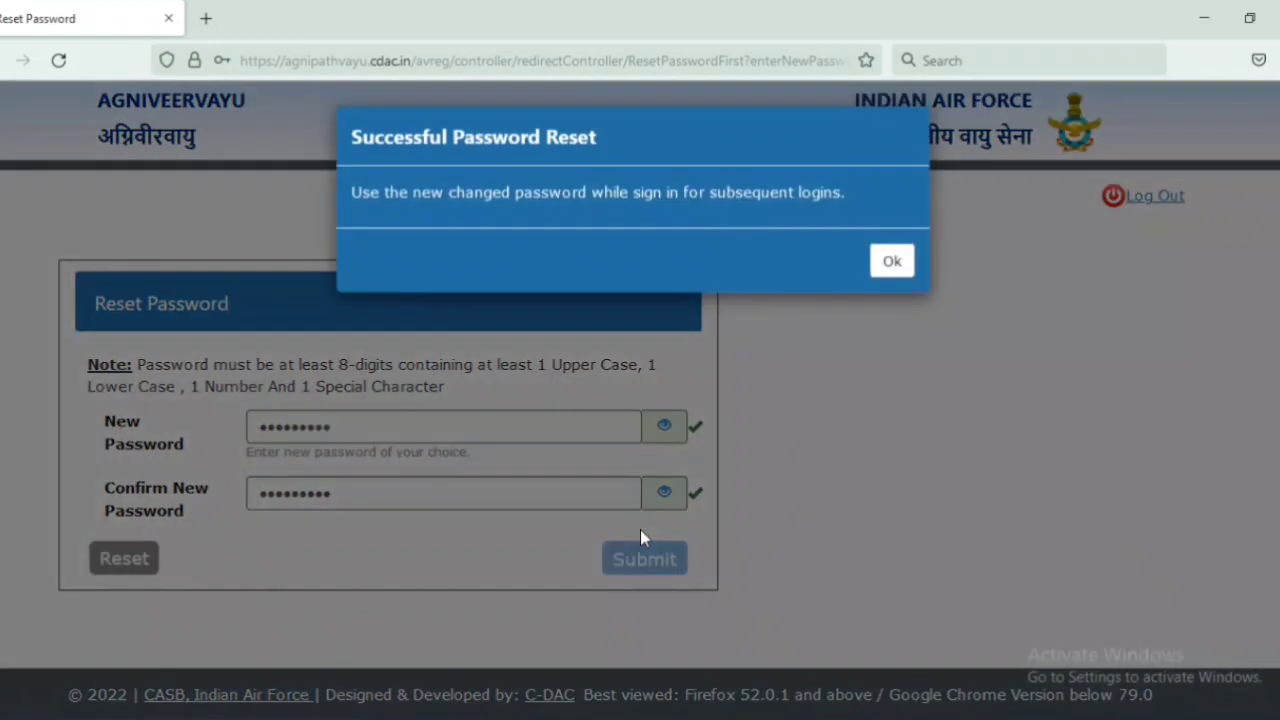
{"action": "left_click", "coordinate": [892, 267]}
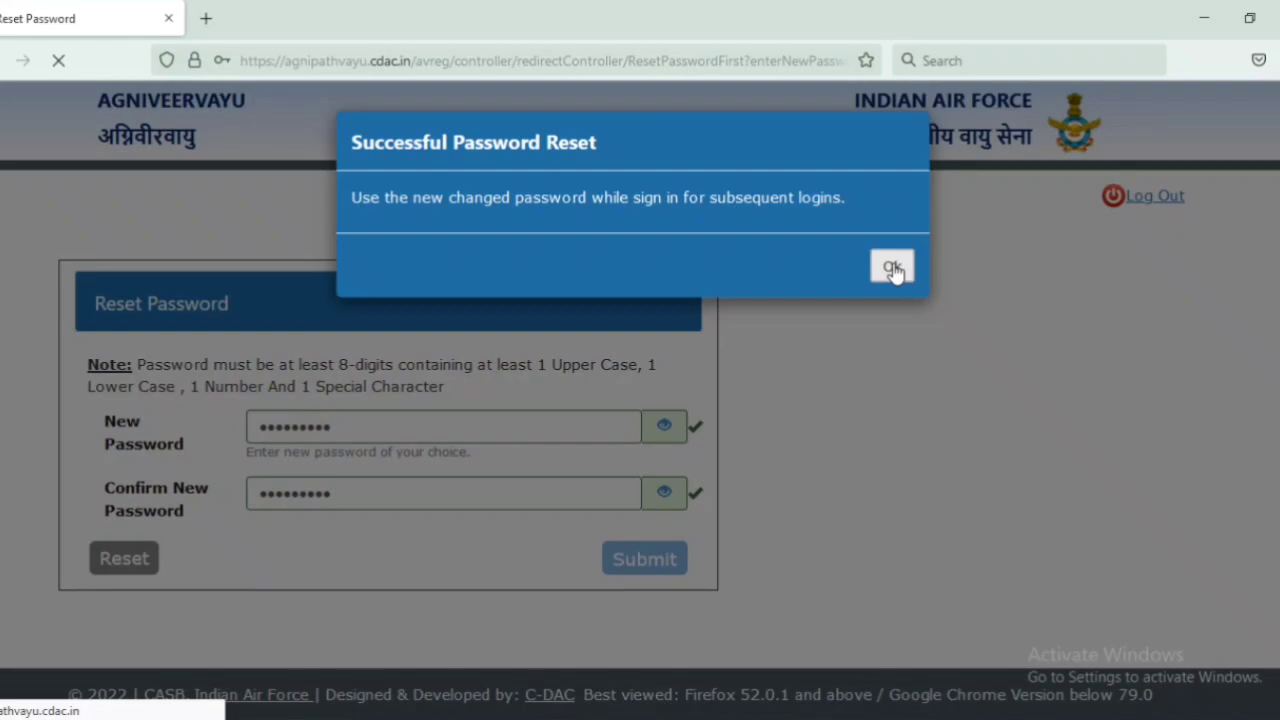
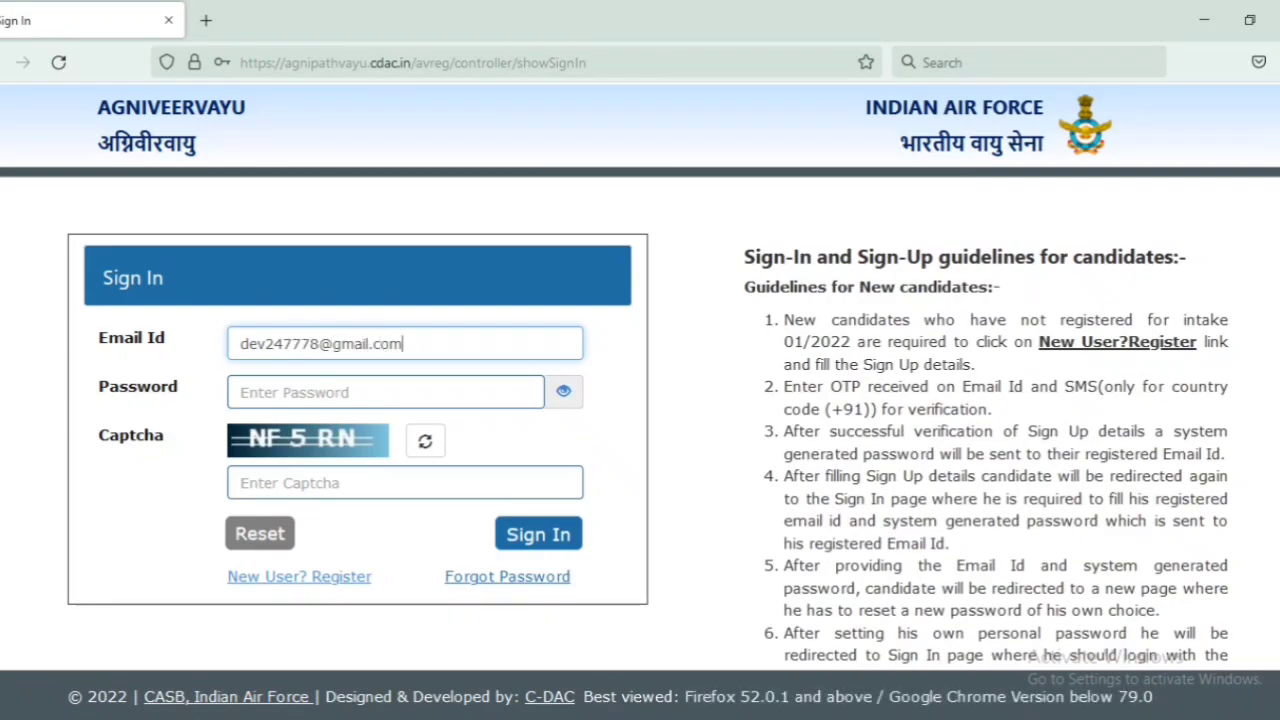
Step: Sign in with the new password and captcha, declining Firefox's offer to save the login
{"action": "left_click", "coordinate": [389, 379]}
{"action": "type", "text": "******"}
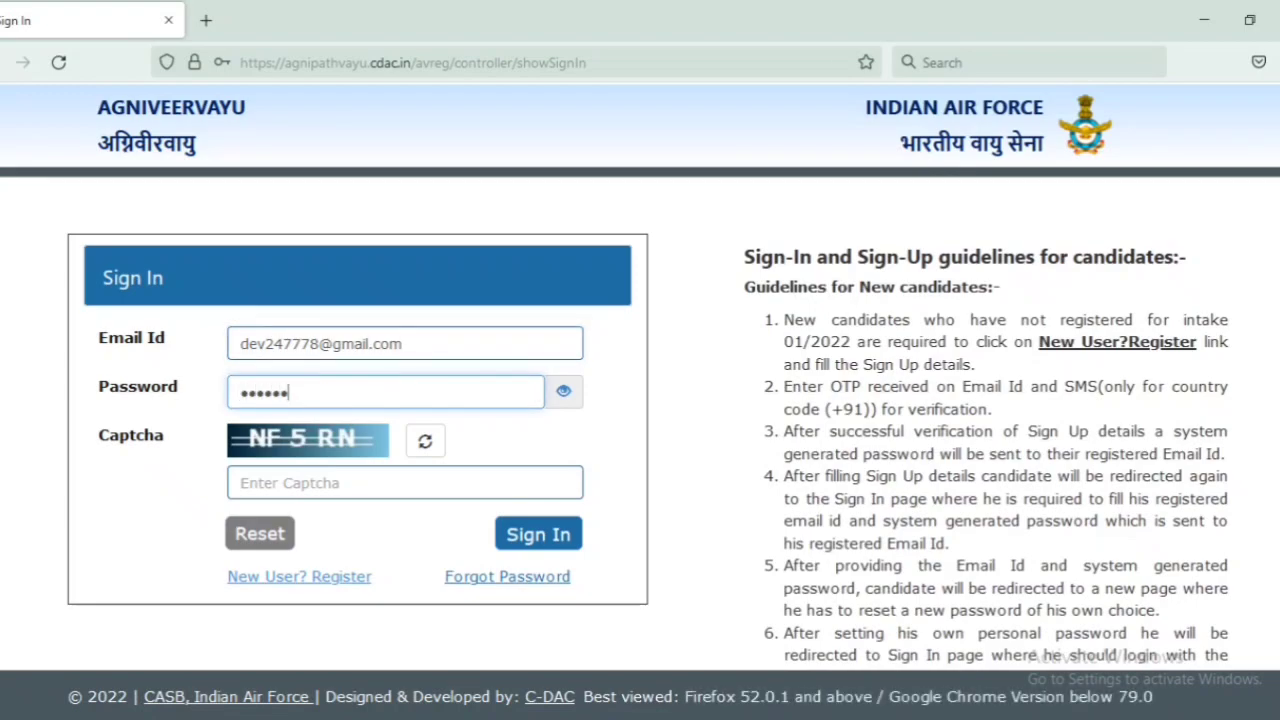
{"action": "type", "text": "***"}
{"action": "left_click", "coordinate": [396, 482]}
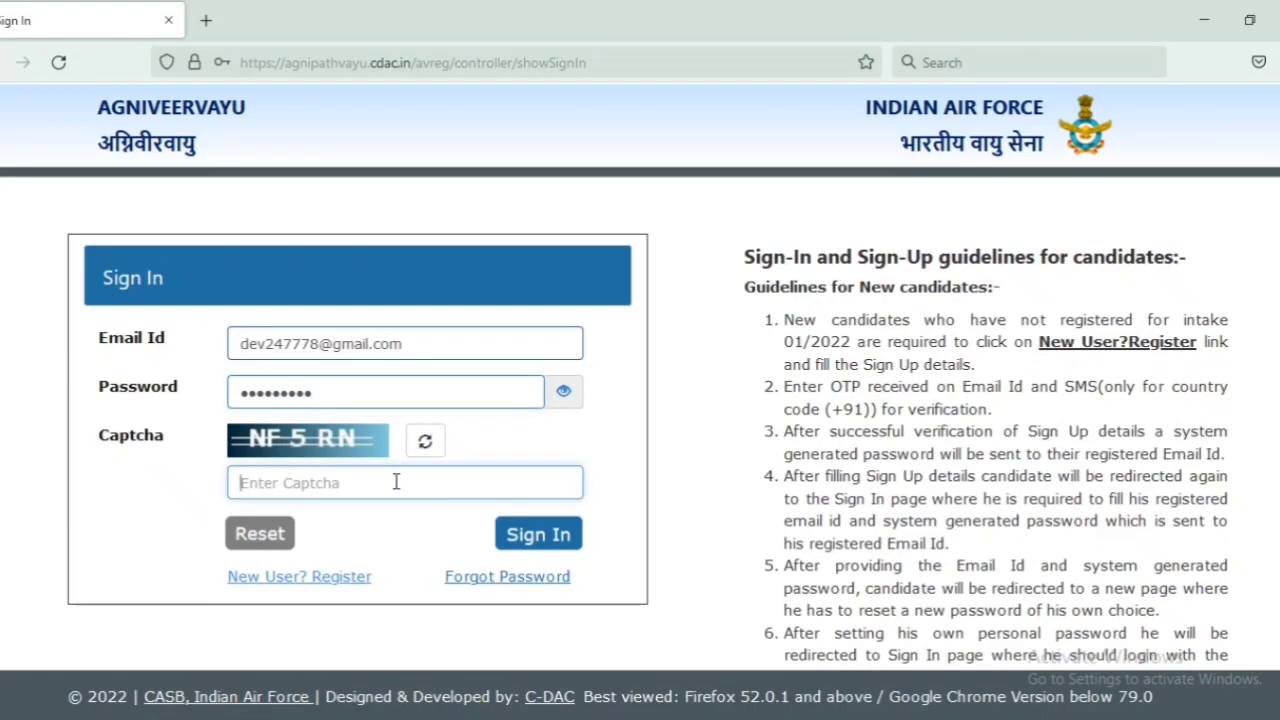
{"action": "type", "text": "N"}
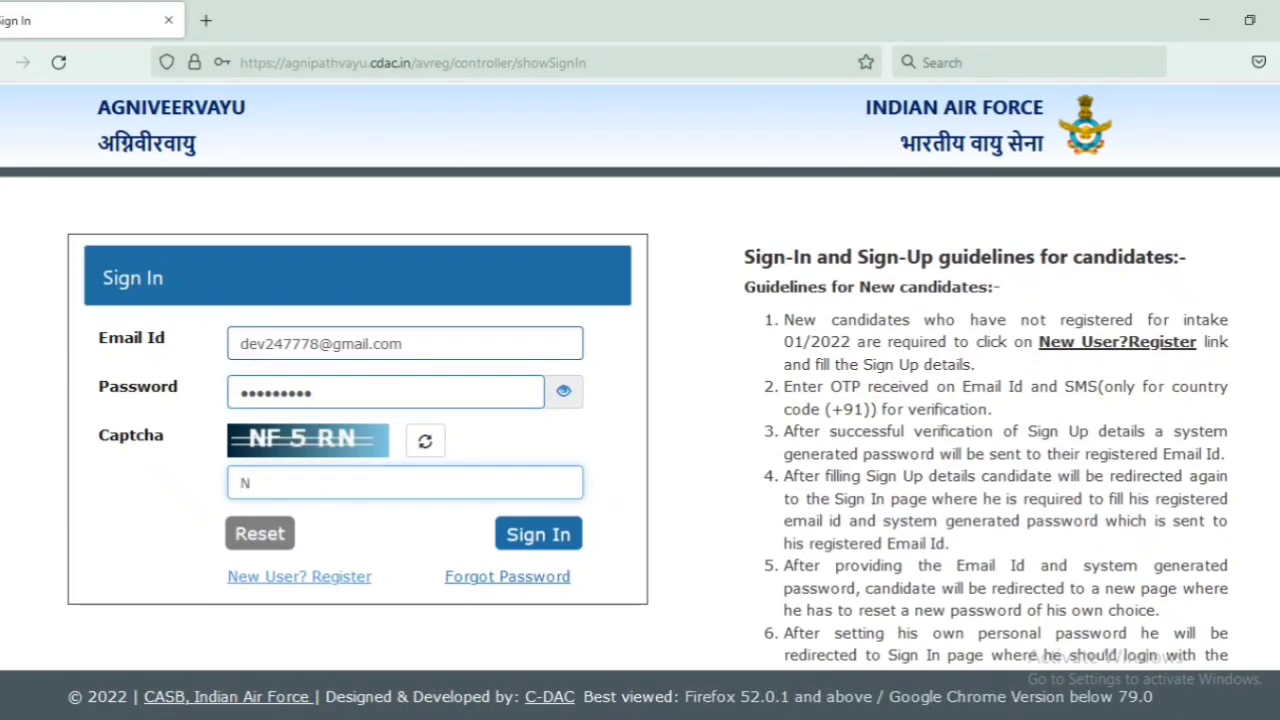
{"action": "type", "text": "F"}
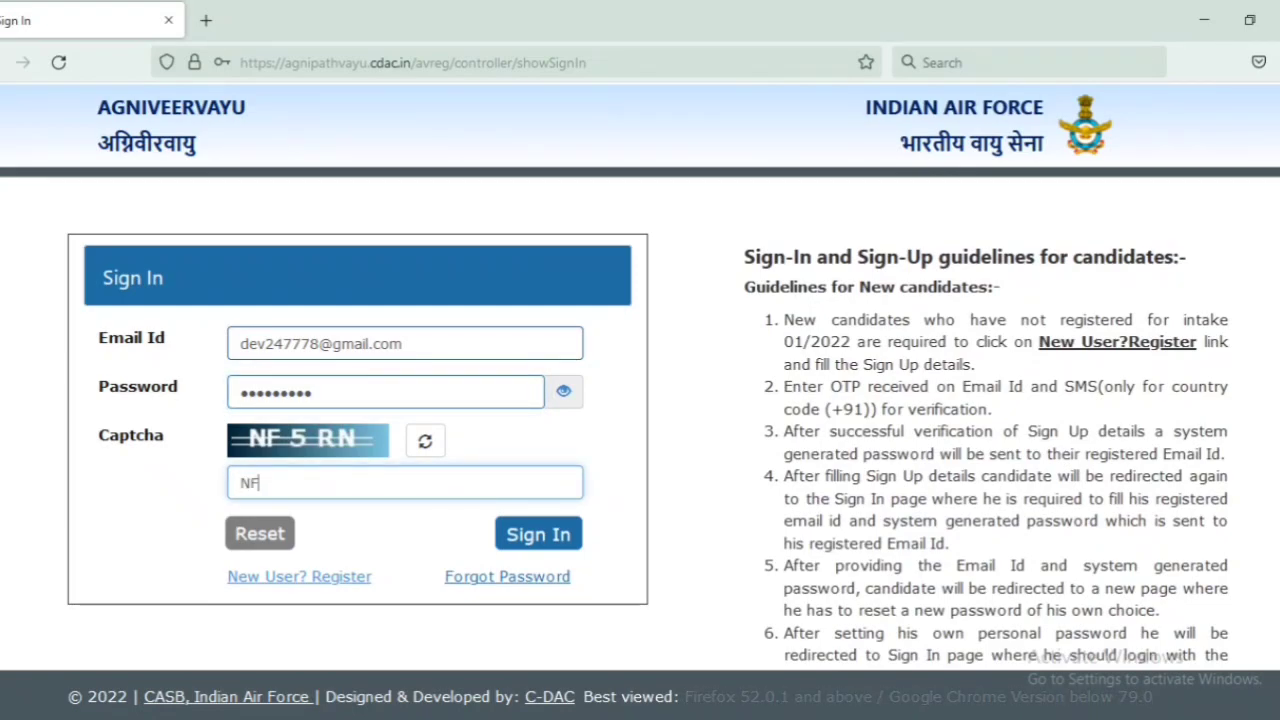
{"action": "type", "text": "5RN"}
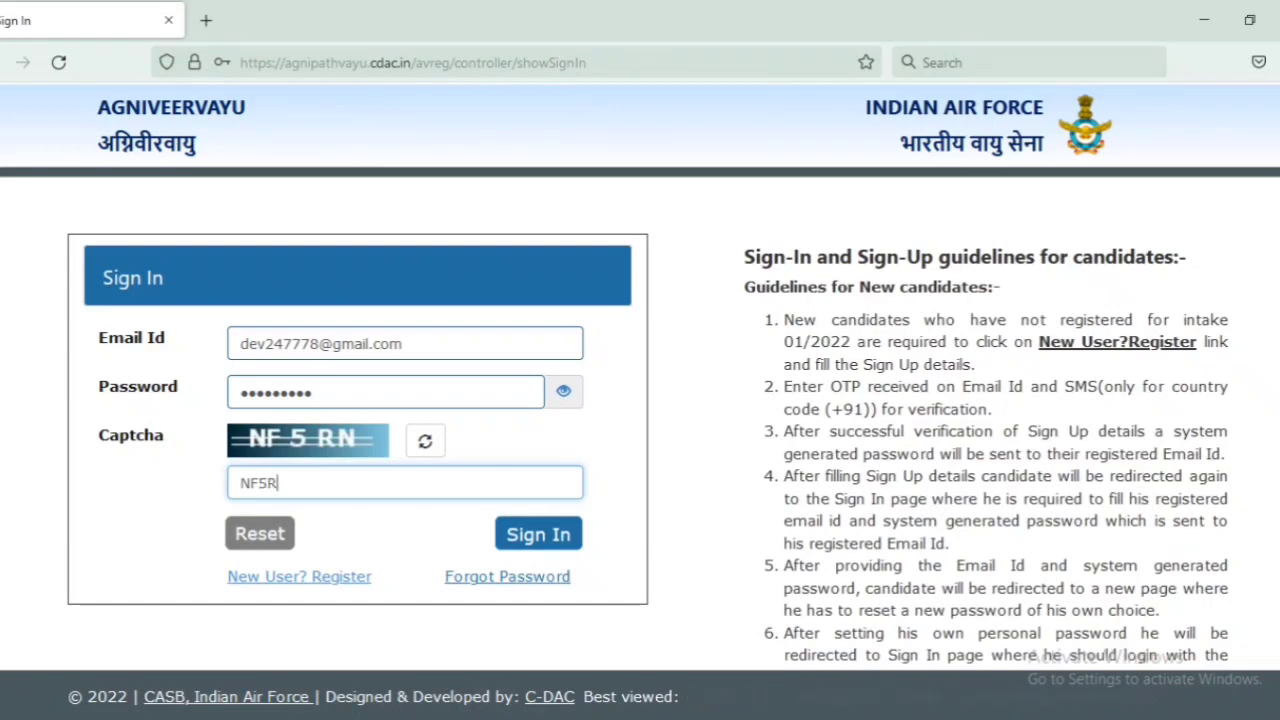
{"action": "left_click", "coordinate": [530, 532]}
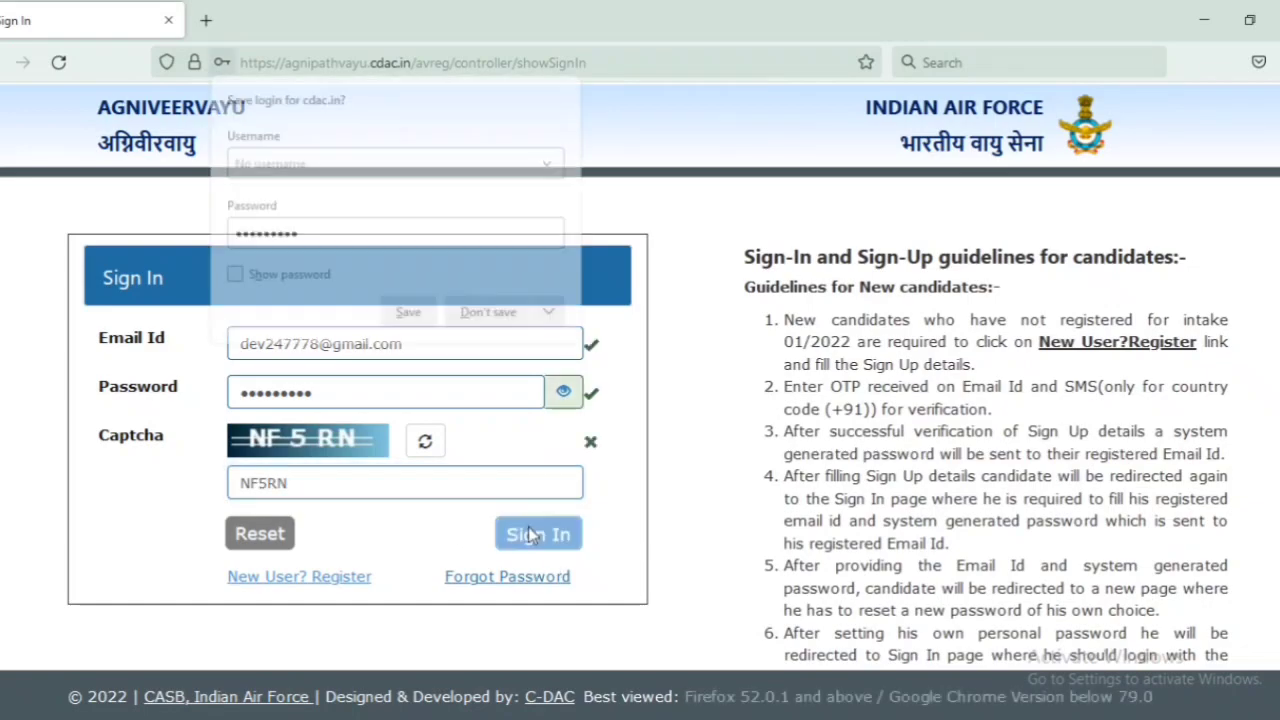
{"action": "left_click", "coordinate": [494, 313]}
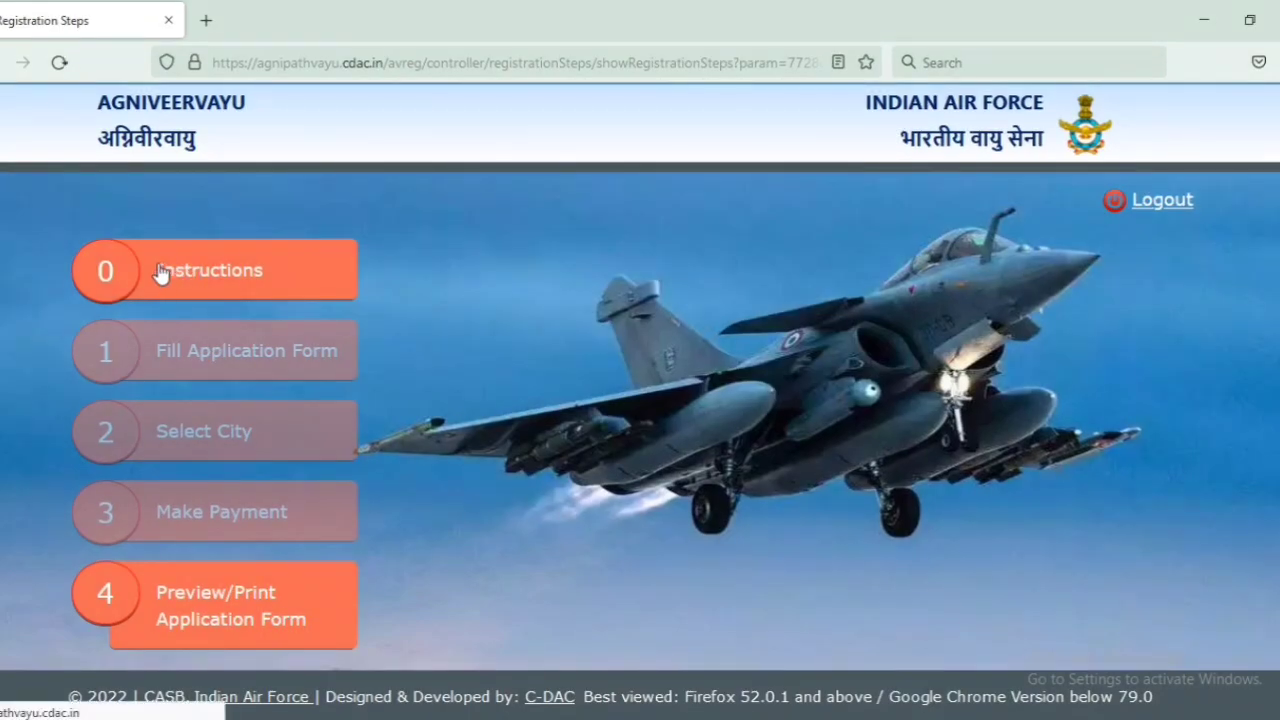
Step: Open Instructions, tick 'I have read the instructions', and continue to Registration Steps
{"action": "left_click", "coordinate": [163, 276]}
{"action": "scroll", "coordinate": [488, 390], "scroll_direction": "down", "scroll_amount": 5}
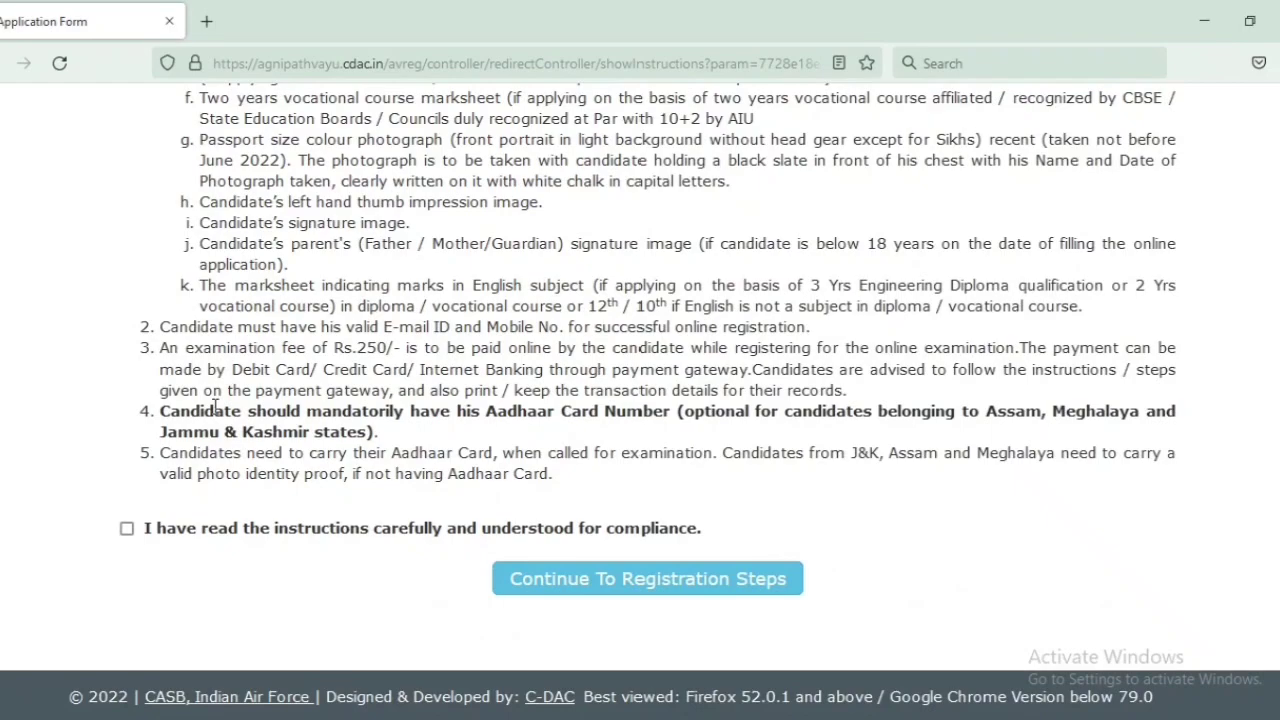
{"action": "left_click", "coordinate": [126, 528]}
{"action": "left_click", "coordinate": [545, 584]}
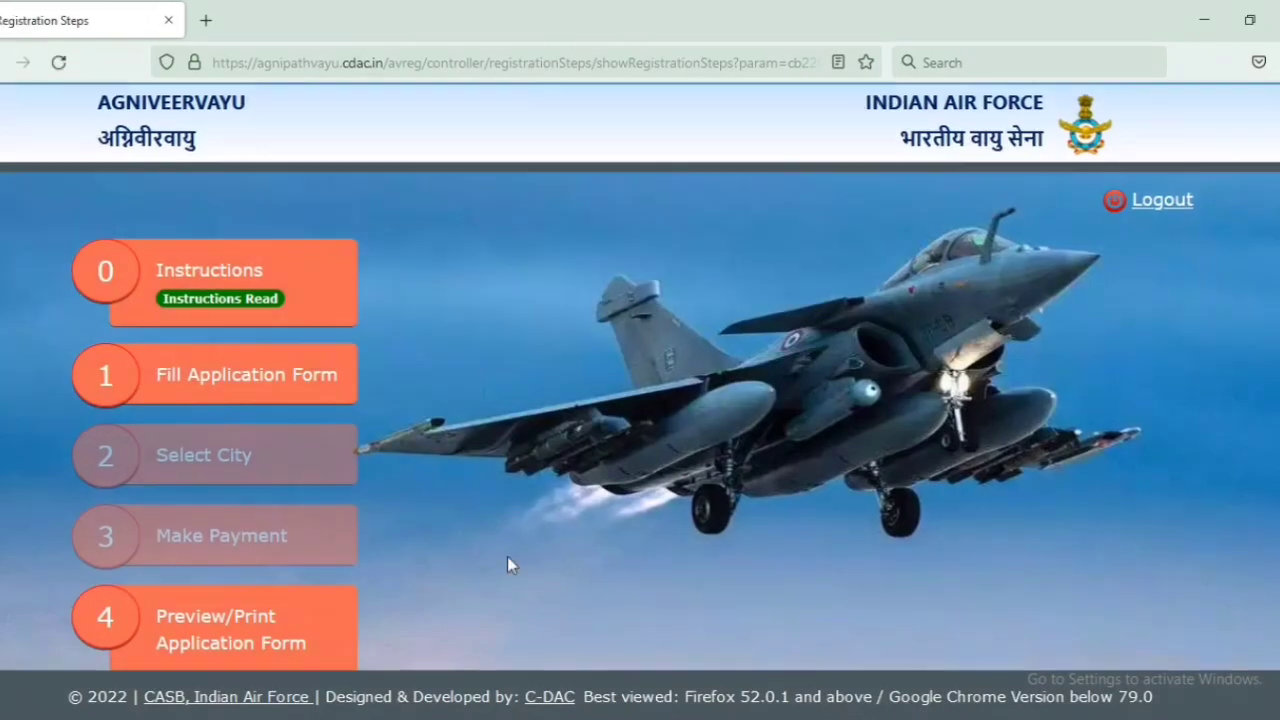
Step: Open the application form, tick the compliance checkbox and accept the disclaimer
{"action": "left_click", "coordinate": [216, 362]}
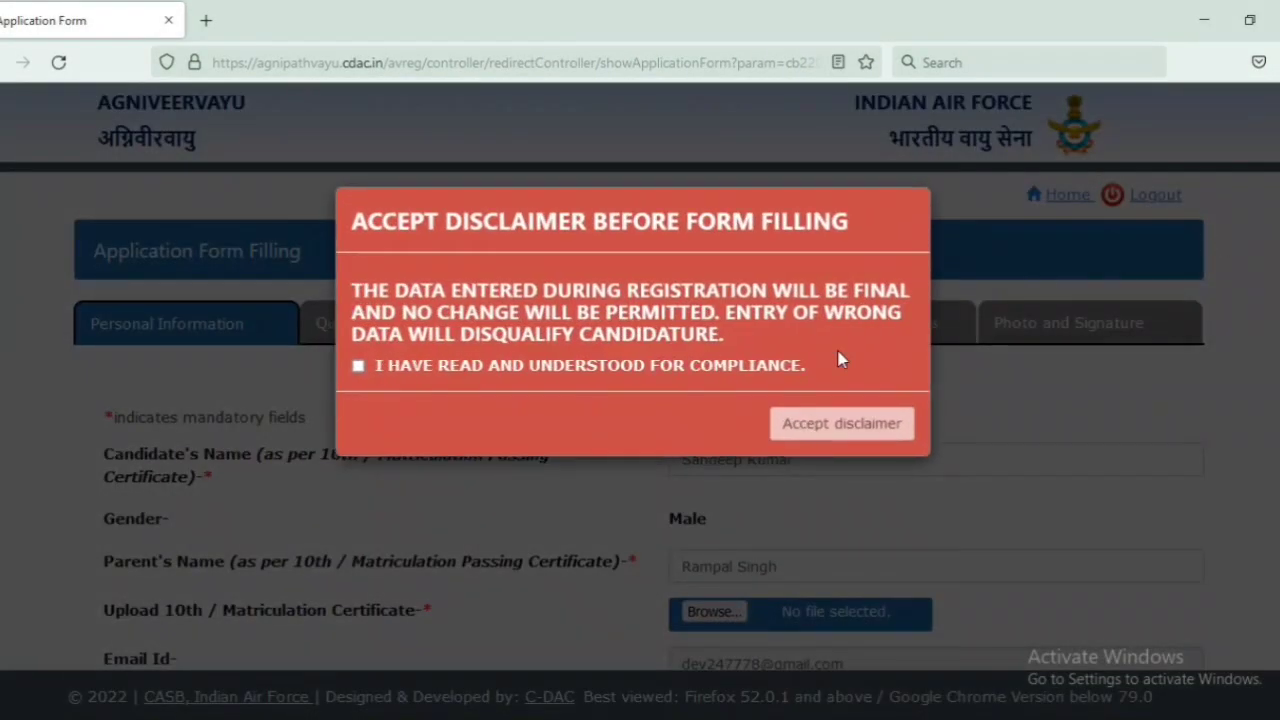
{"action": "left_click", "coordinate": [358, 365]}
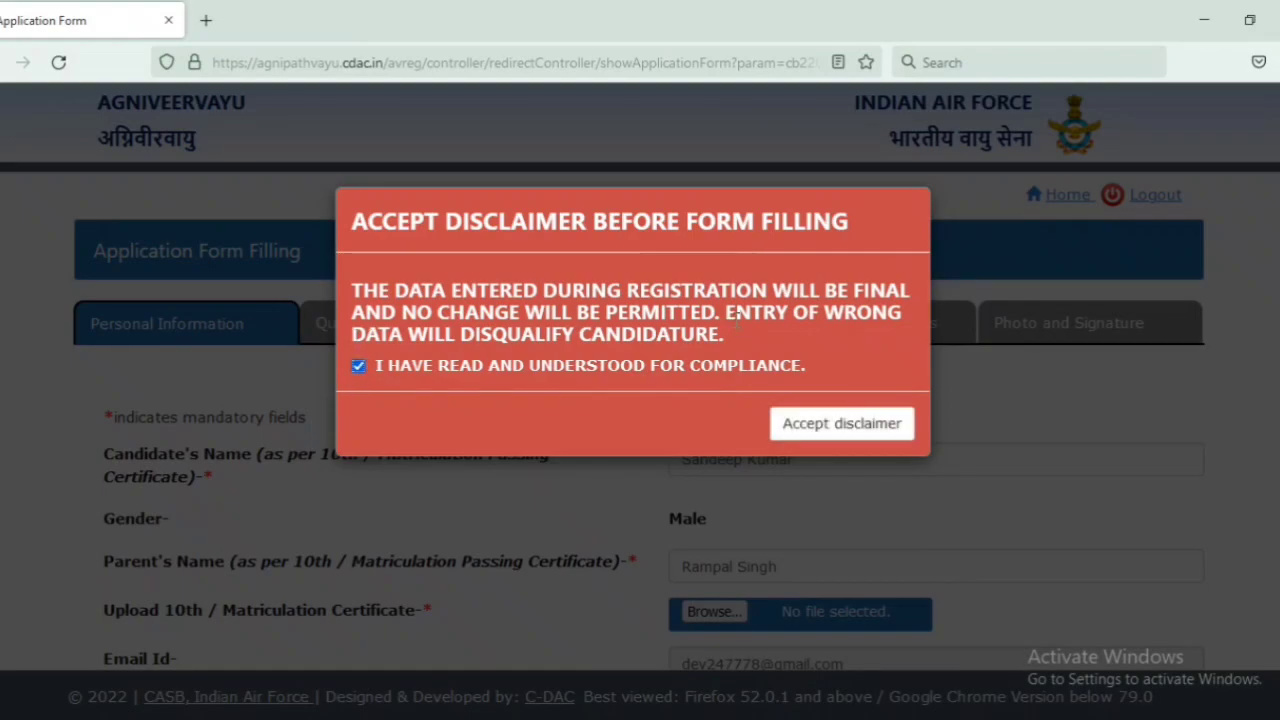
{"action": "left_click", "coordinate": [842, 428]}
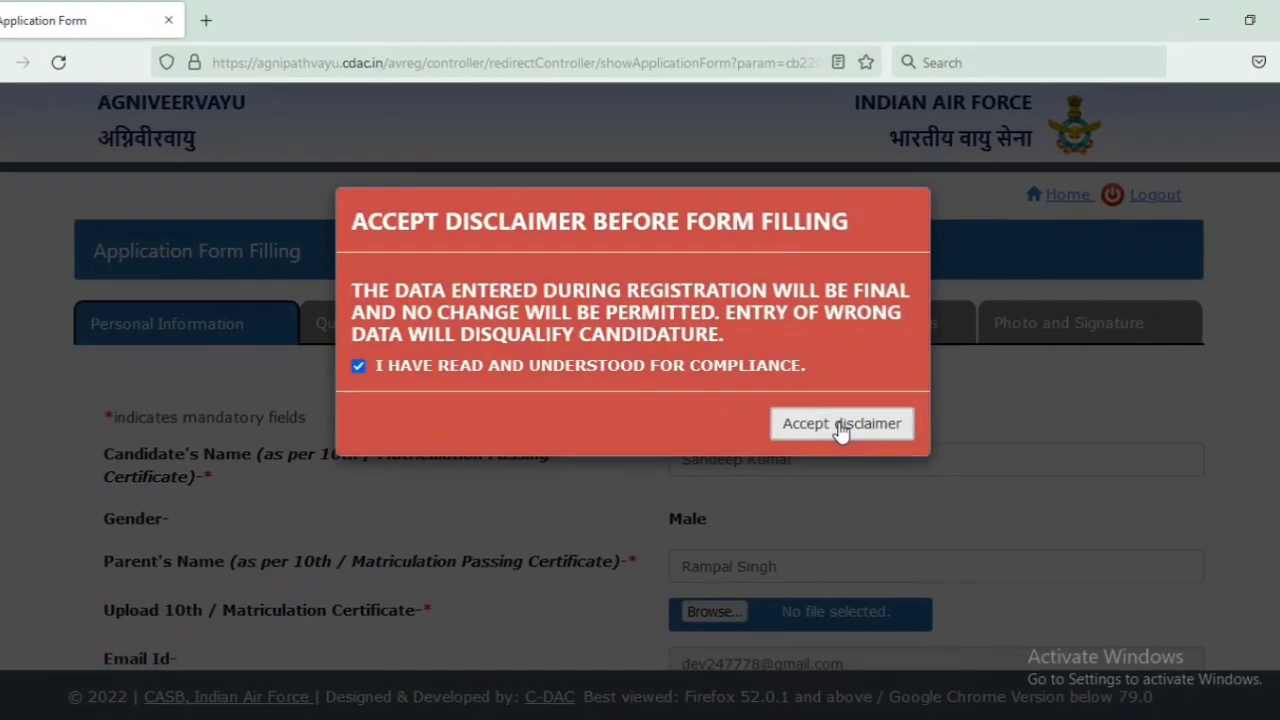
{"action": "left_click", "coordinate": [842, 426]}
{"action": "left_click", "coordinate": [882, 358]}
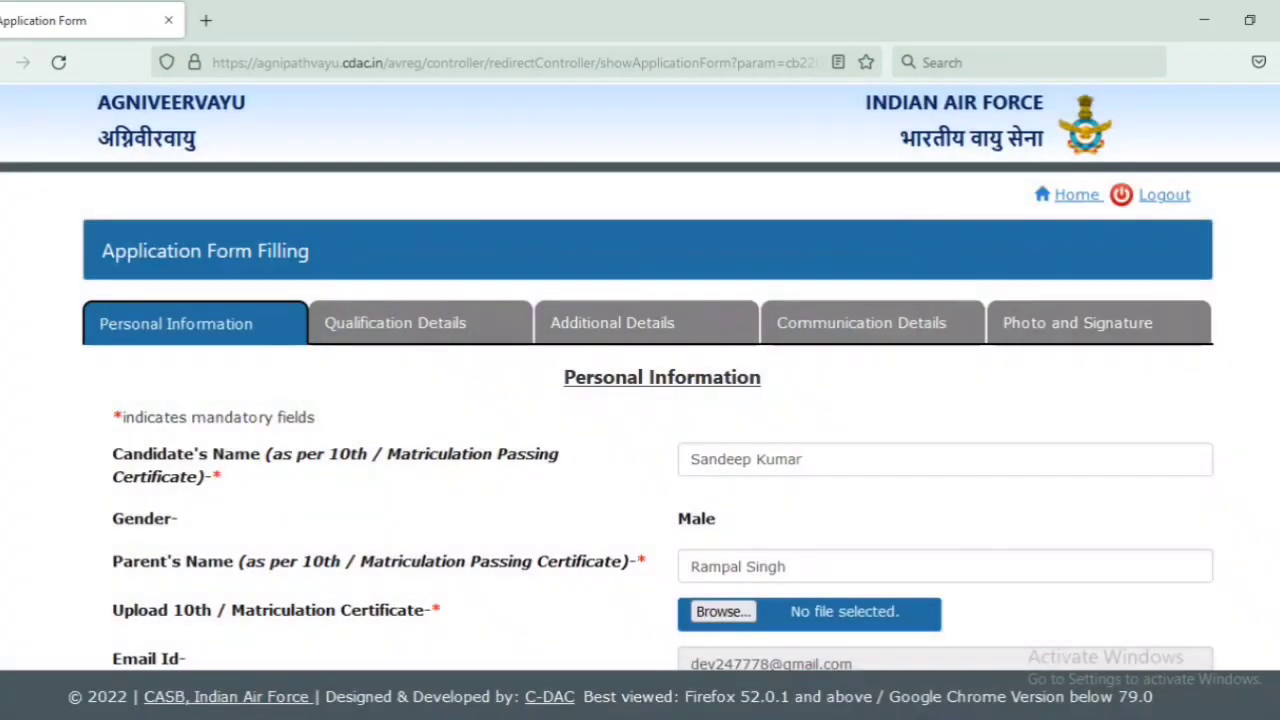
Step: Attach a 40–60 KB 10th certificate PDF after the Untitled Document PDF is rejected for size
{"action": "scroll", "coordinate": [880, 368], "scroll_direction": "down", "scroll_amount": 4}
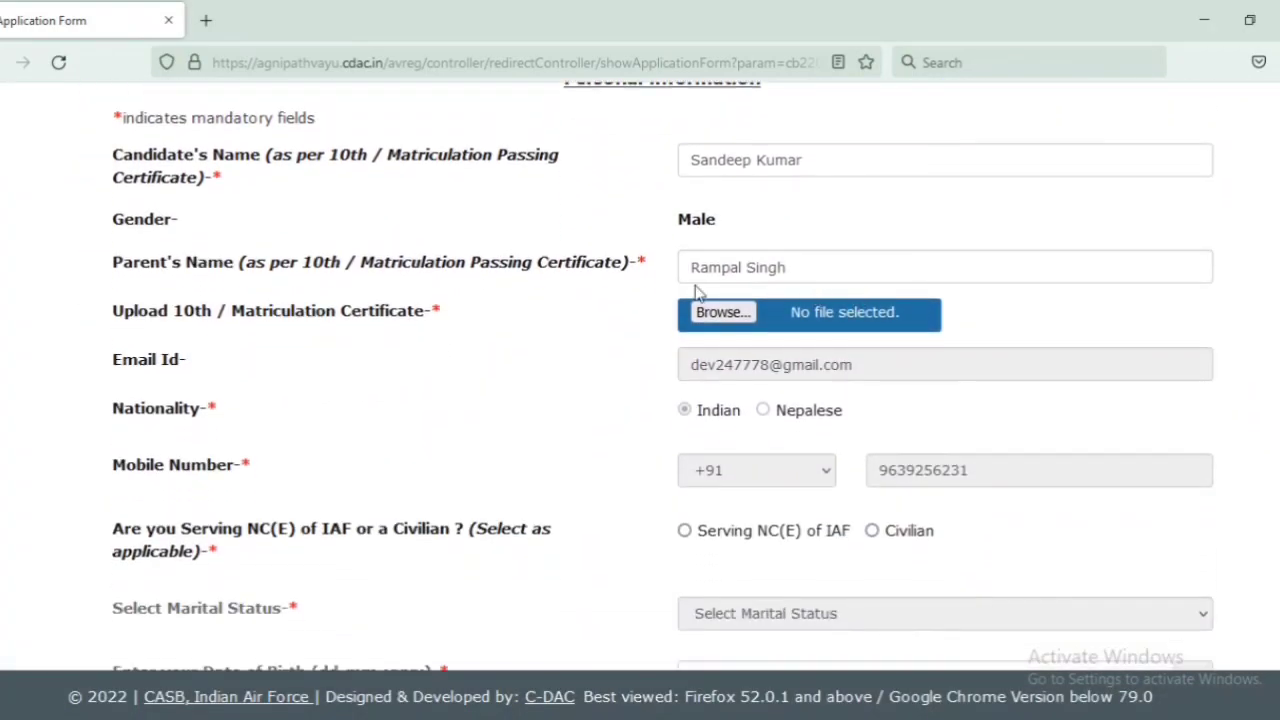
{"action": "left_click", "coordinate": [722, 313]}
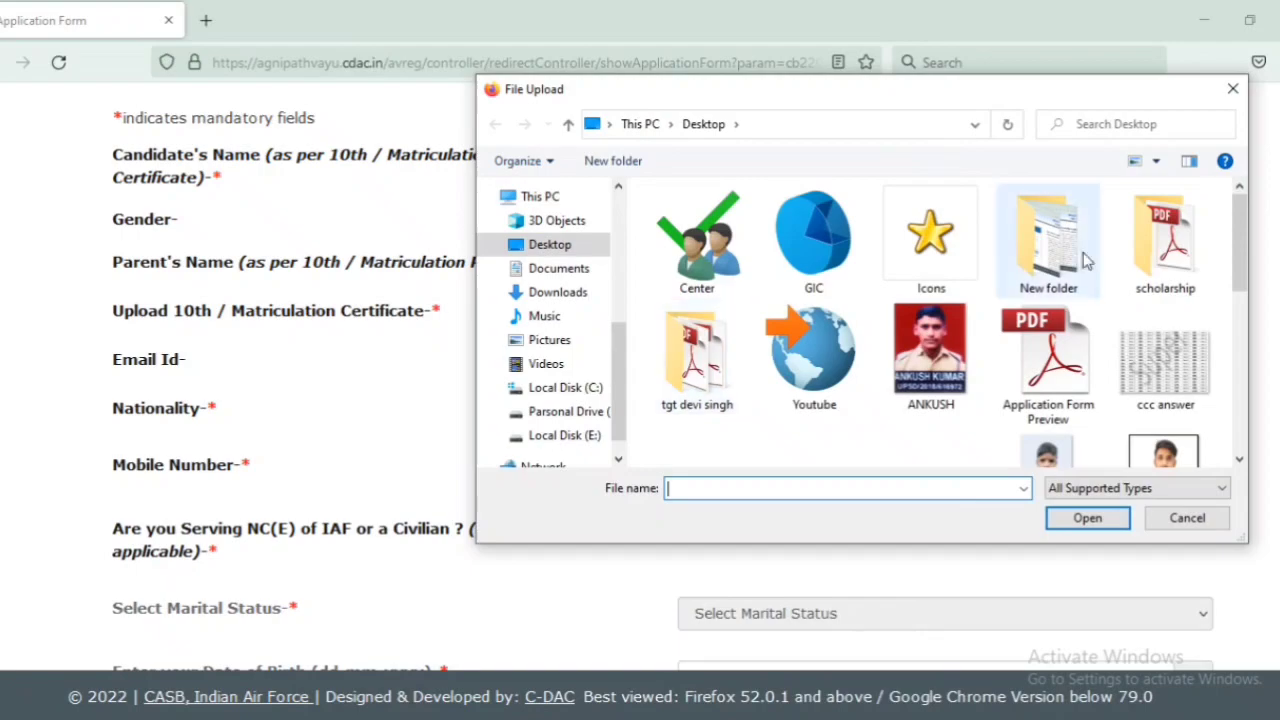
{"action": "left_click_drag", "start_coordinate": [1242, 248], "coordinate": [1252, 422]}
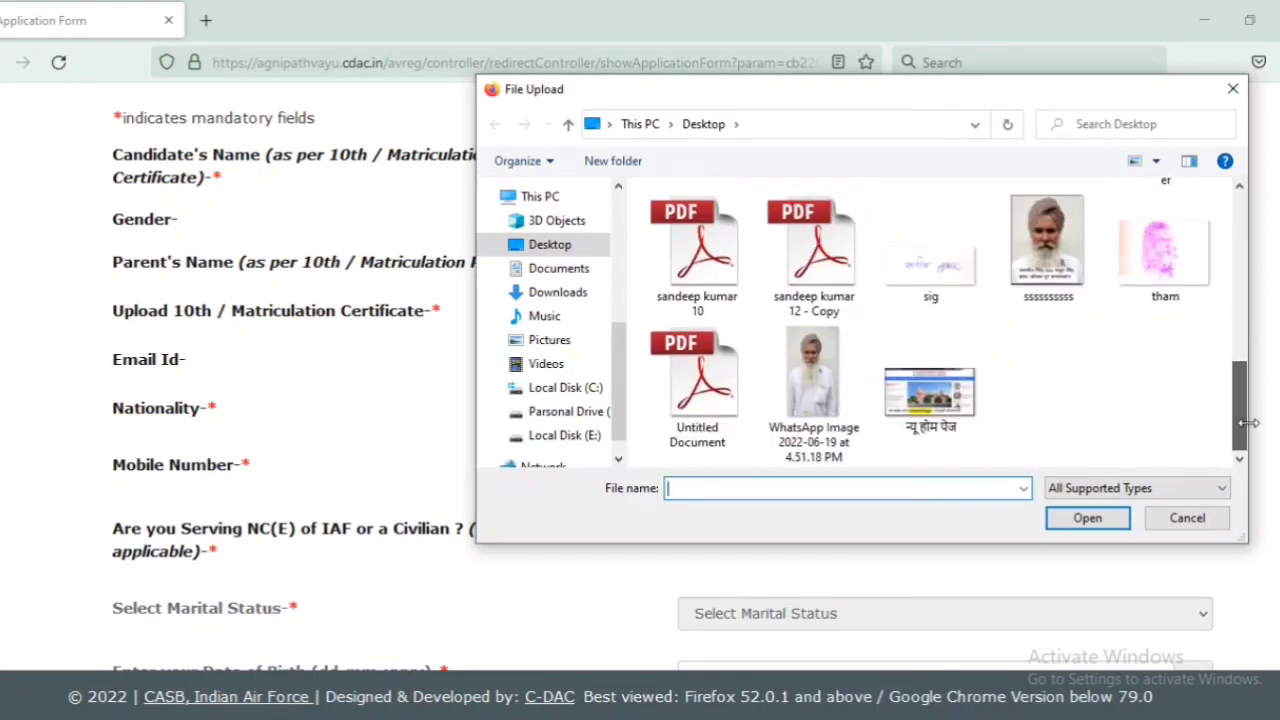
{"action": "double_click", "coordinate": [711, 368]}
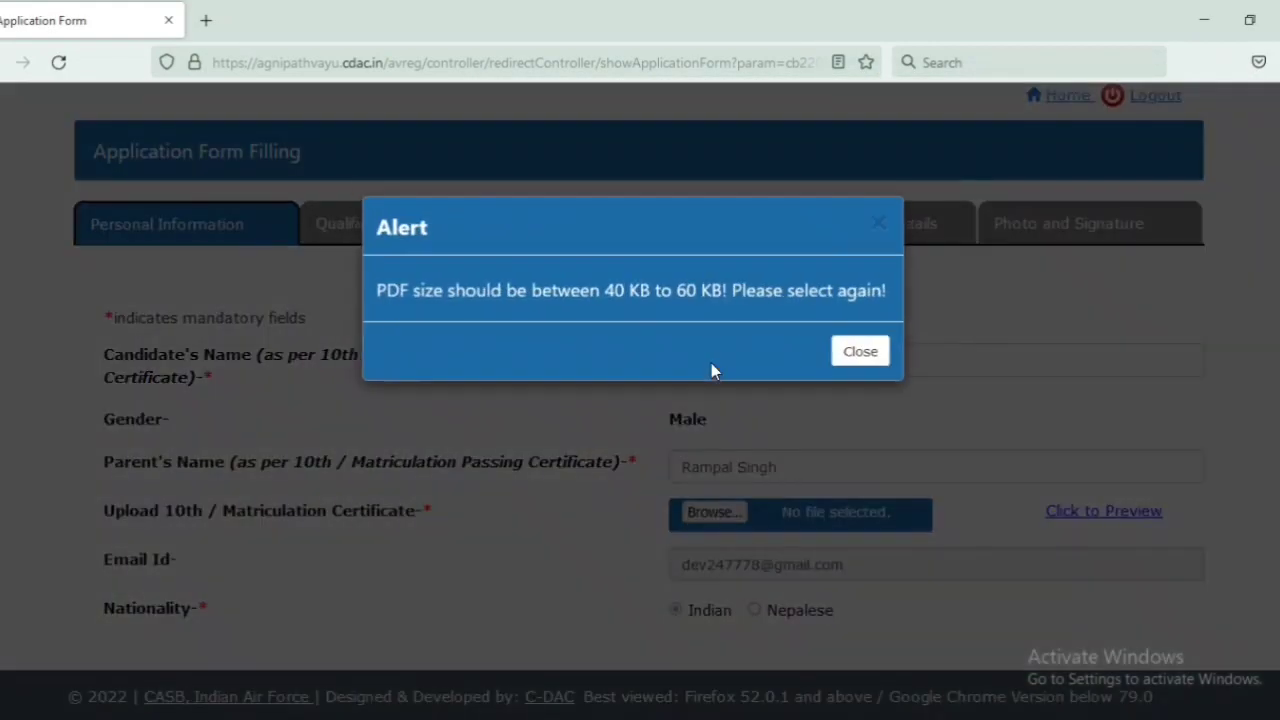
{"action": "left_click_drag", "start_coordinate": [599, 288], "coordinate": [763, 288]}
{"action": "left_click", "coordinate": [766, 287]}
{"action": "left_click", "coordinate": [903, 362]}
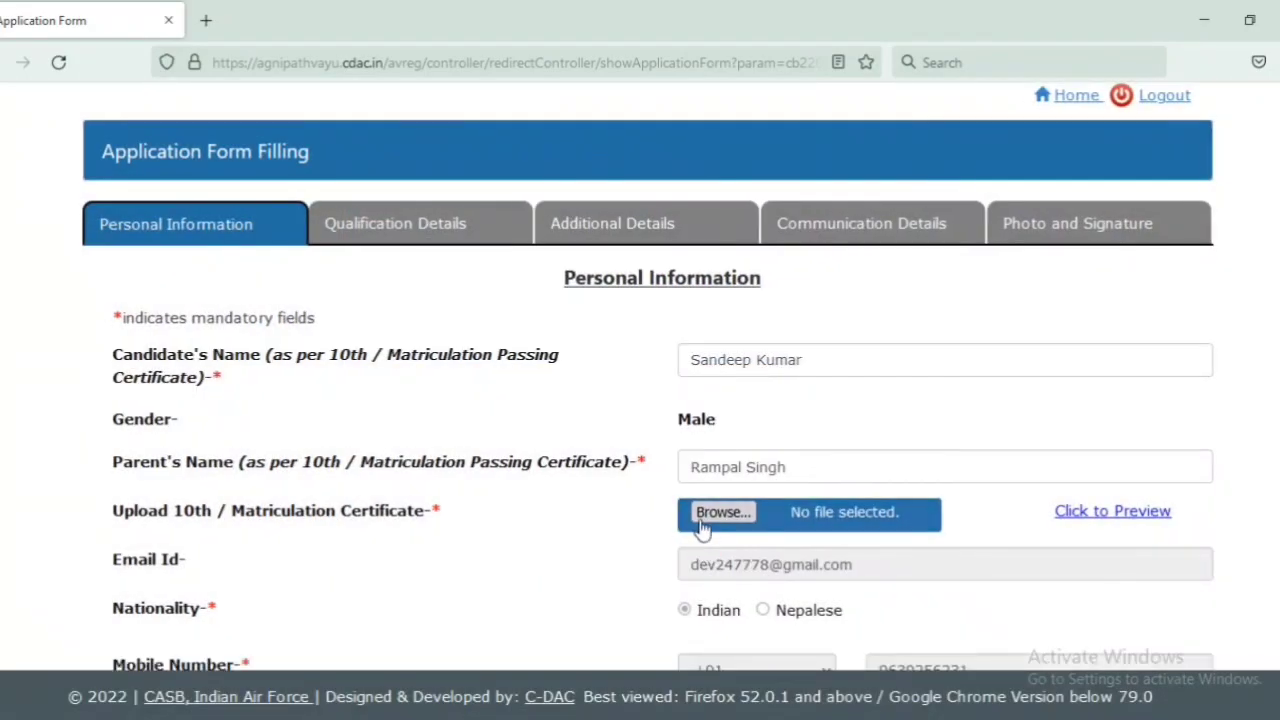
{"action": "left_click", "coordinate": [716, 512]}
{"action": "left_click_drag", "start_coordinate": [1240, 268], "coordinate": [1240, 430]}
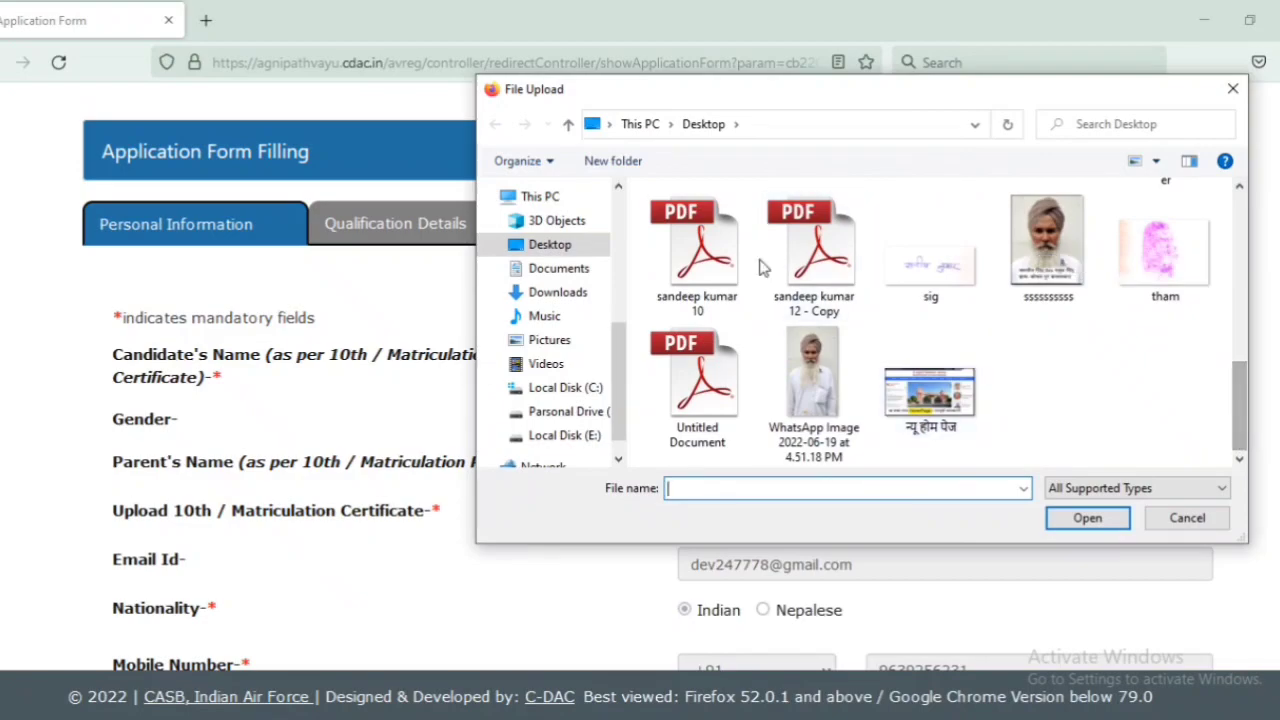
{"action": "double_click", "coordinate": [700, 250]}
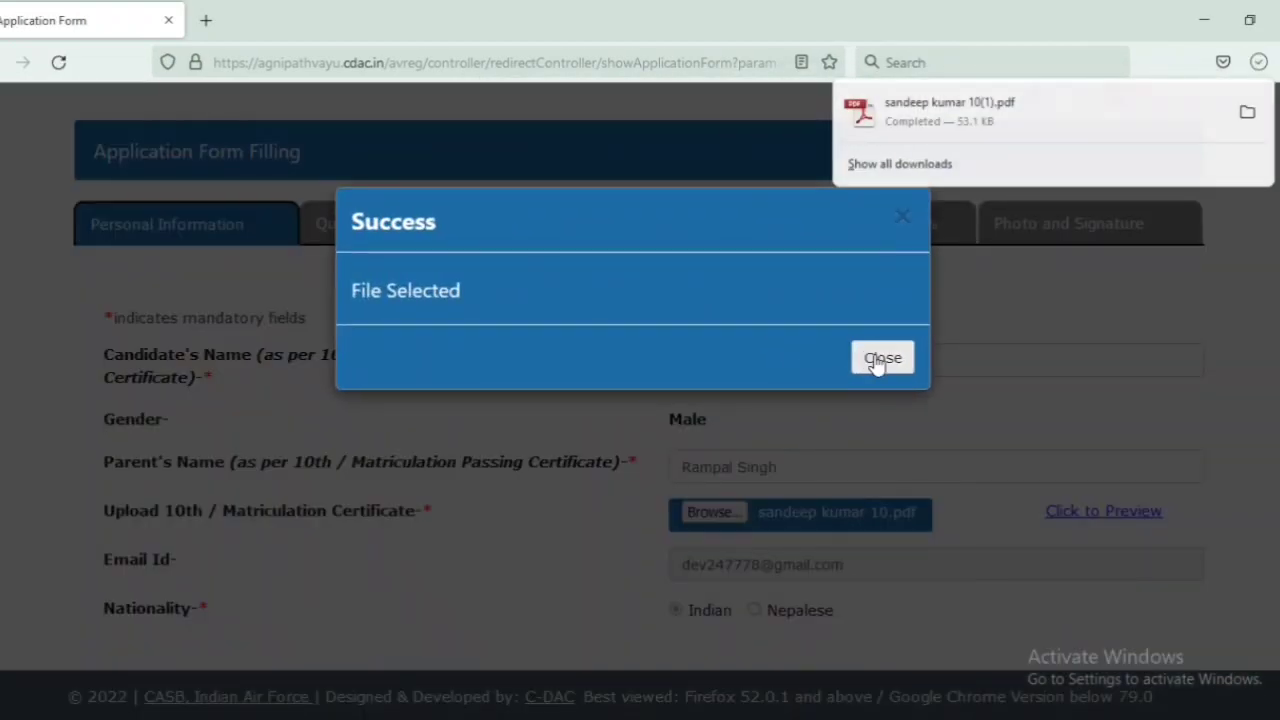
{"action": "left_click", "coordinate": [880, 358]}
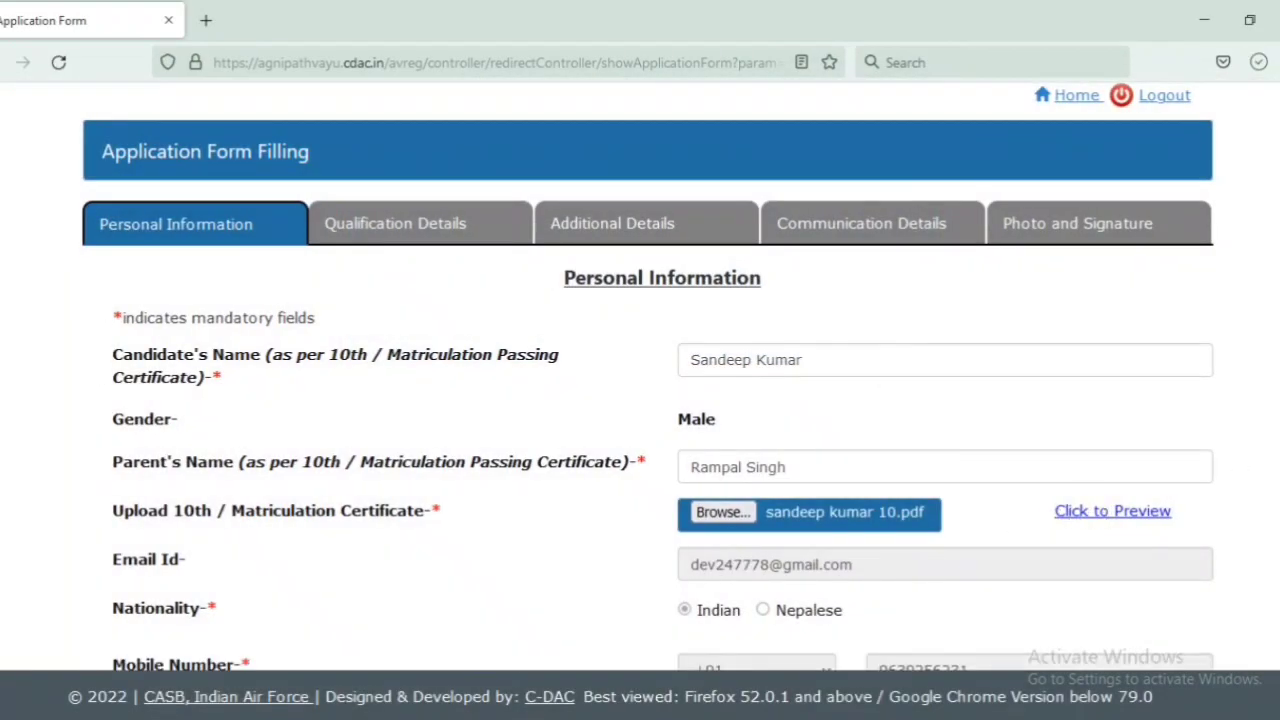
Step: Mark the applicant as Civilian, pick a 2003 date of birth, and save personal details
{"action": "scroll", "coordinate": [876, 365], "scroll_direction": "down", "scroll_amount": 3}
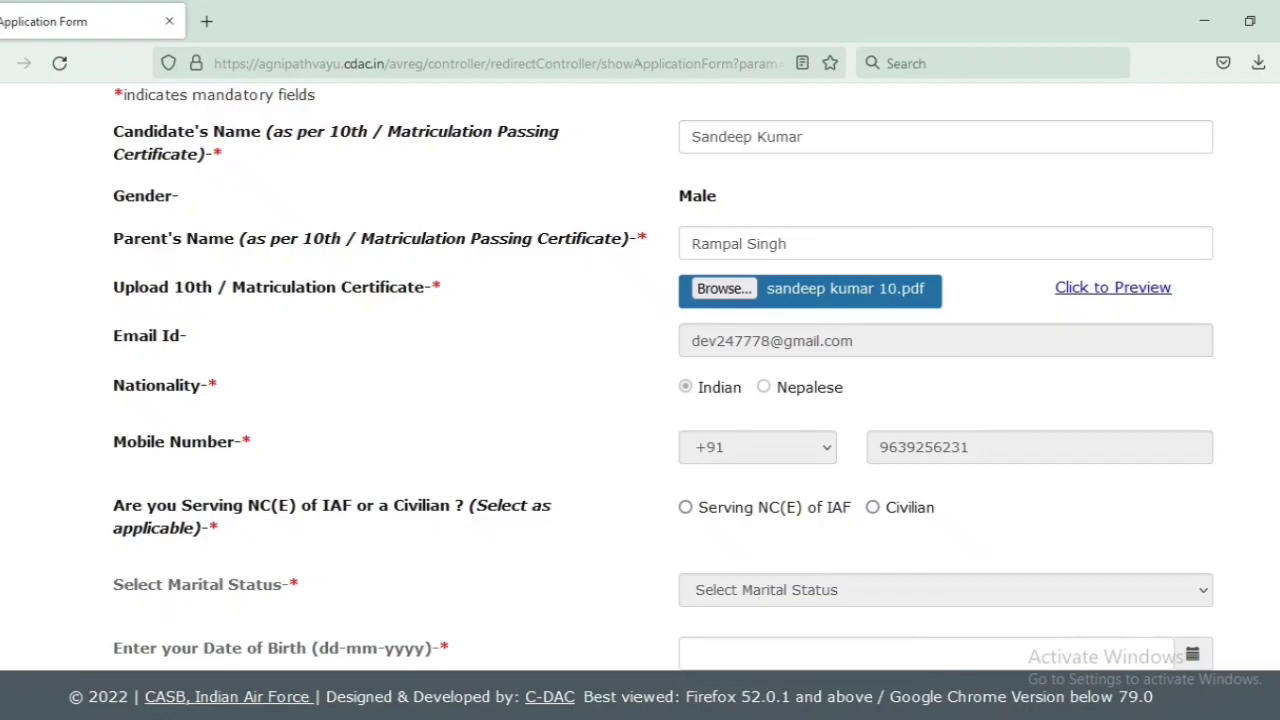
{"action": "scroll", "coordinate": [780, 300], "scroll_direction": "down", "scroll_amount": 3}
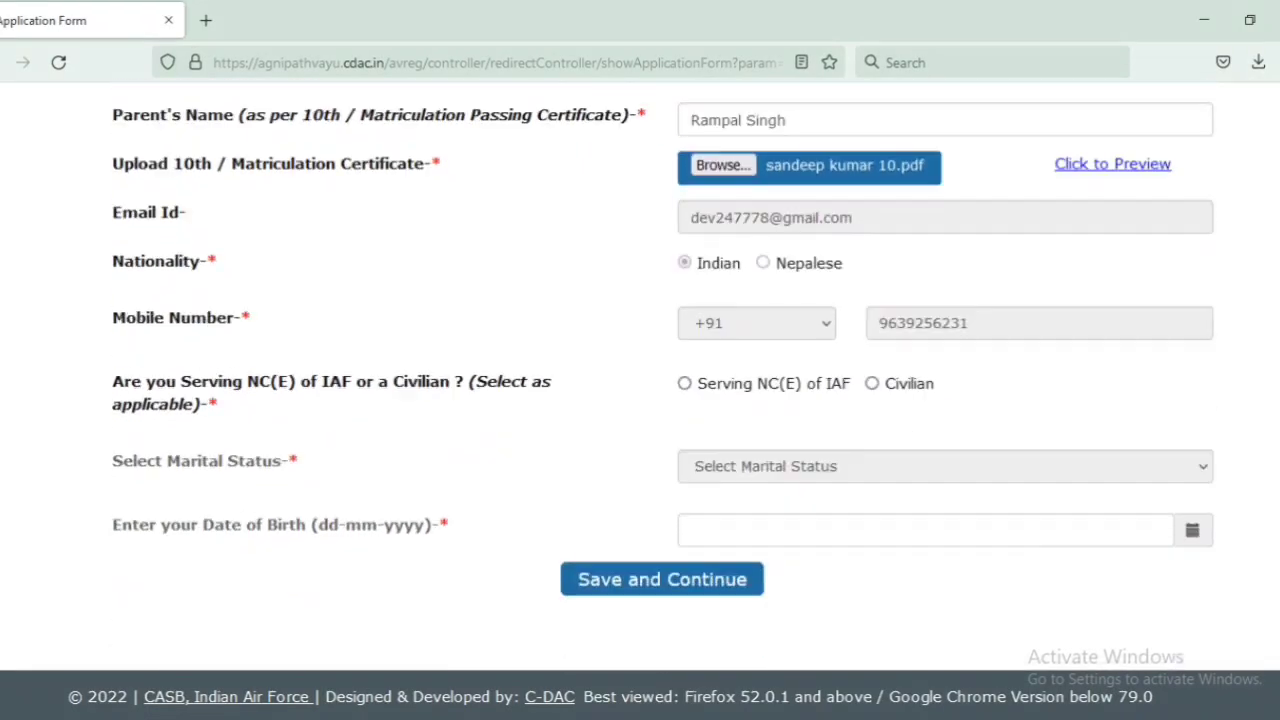
{"action": "left_click", "coordinate": [872, 360]}
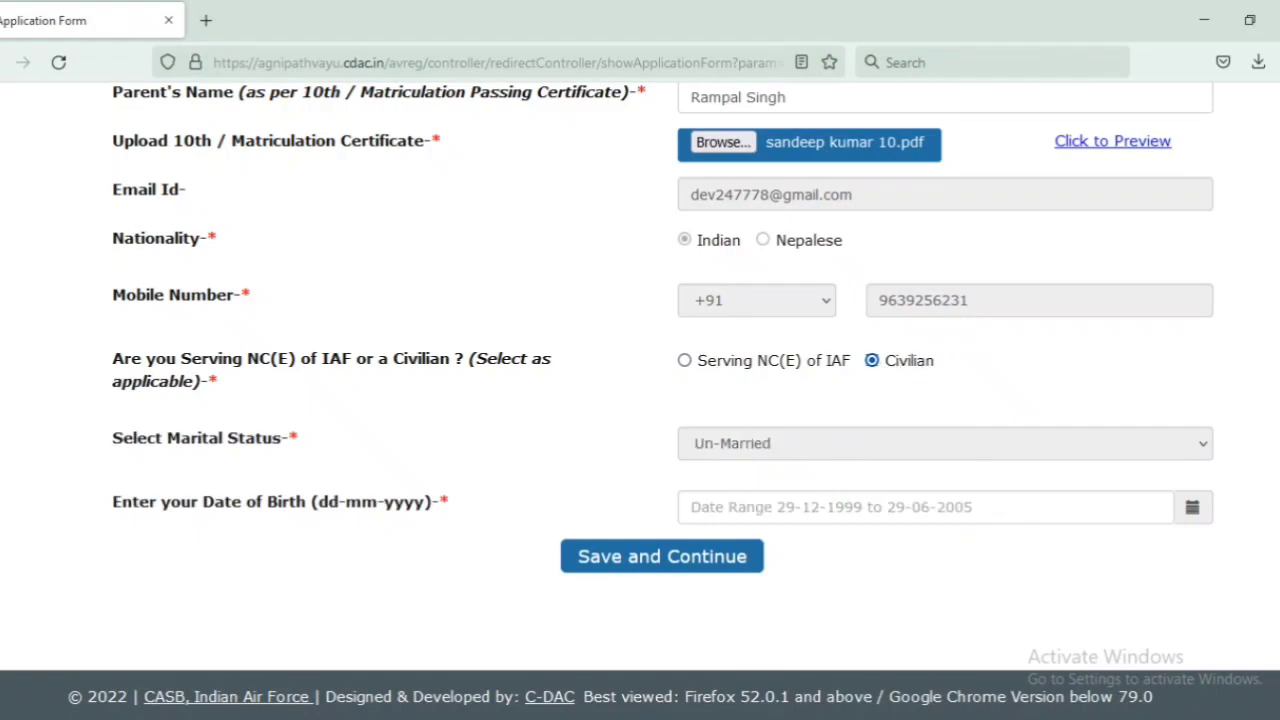
{"action": "left_click", "coordinate": [1193, 508]}
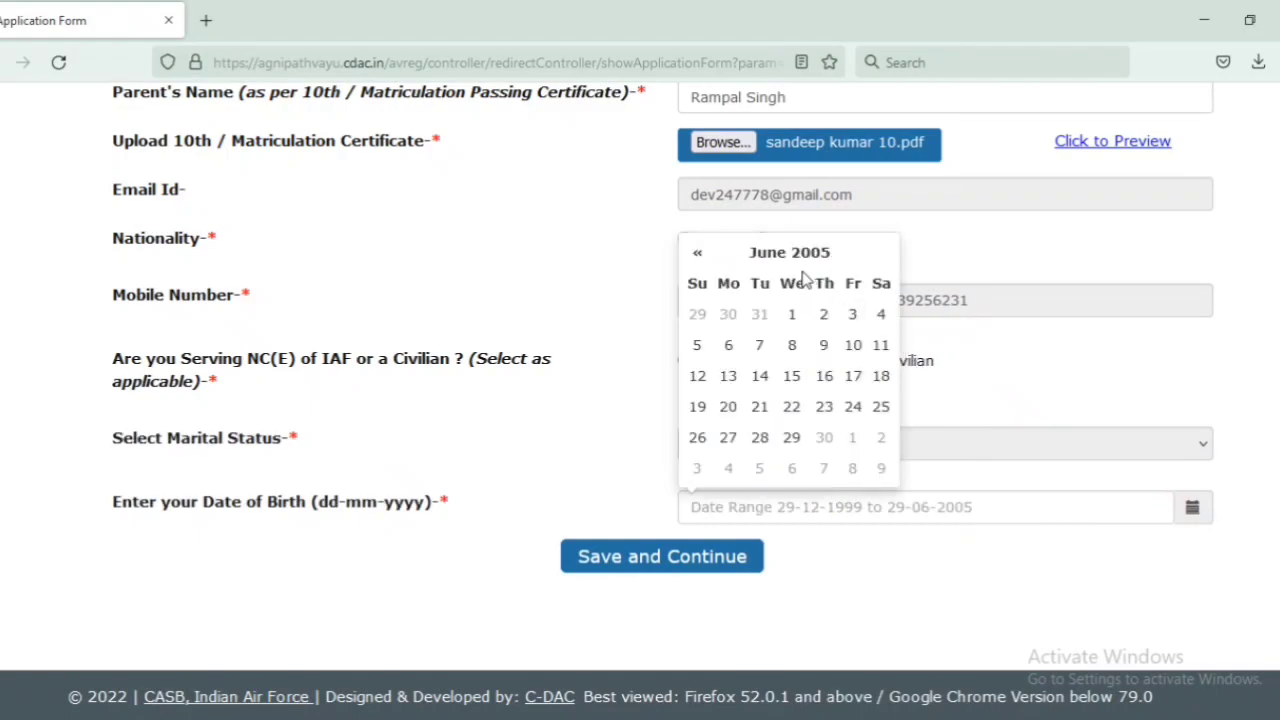
{"action": "left_click", "coordinate": [798, 256]}
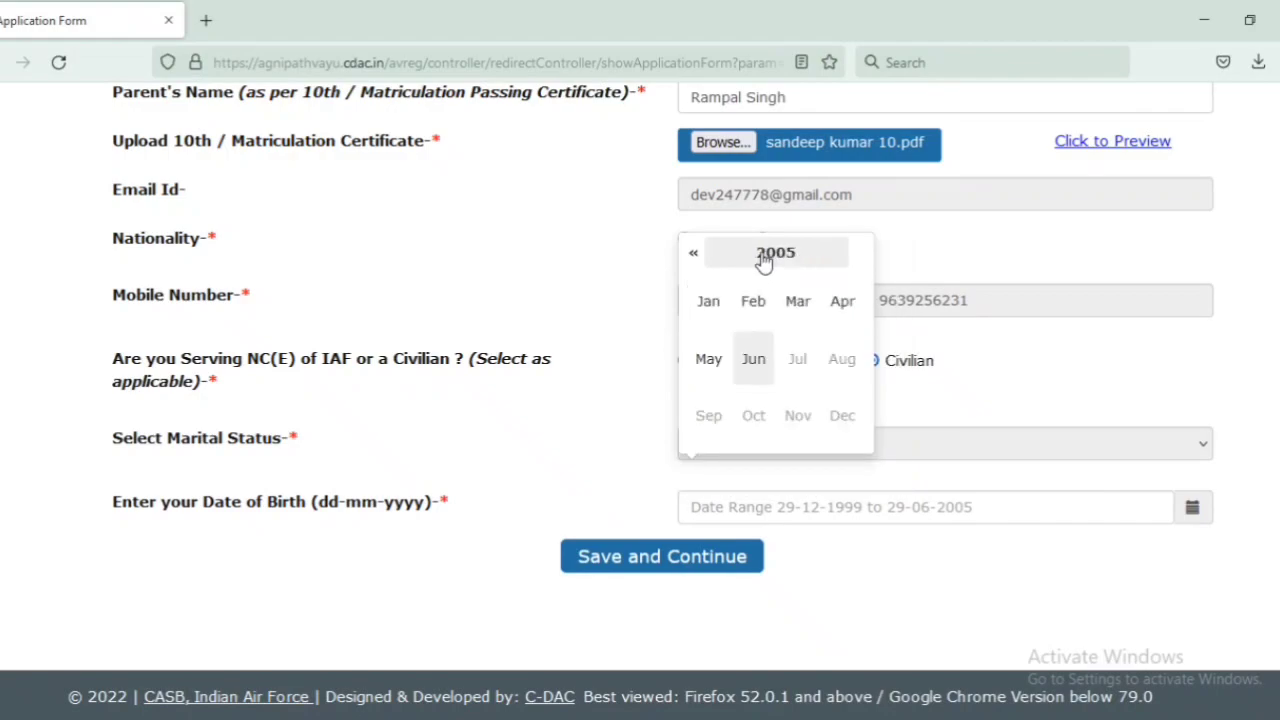
{"action": "left_click", "coordinate": [695, 258]}
{"action": "left_click", "coordinate": [695, 258]}
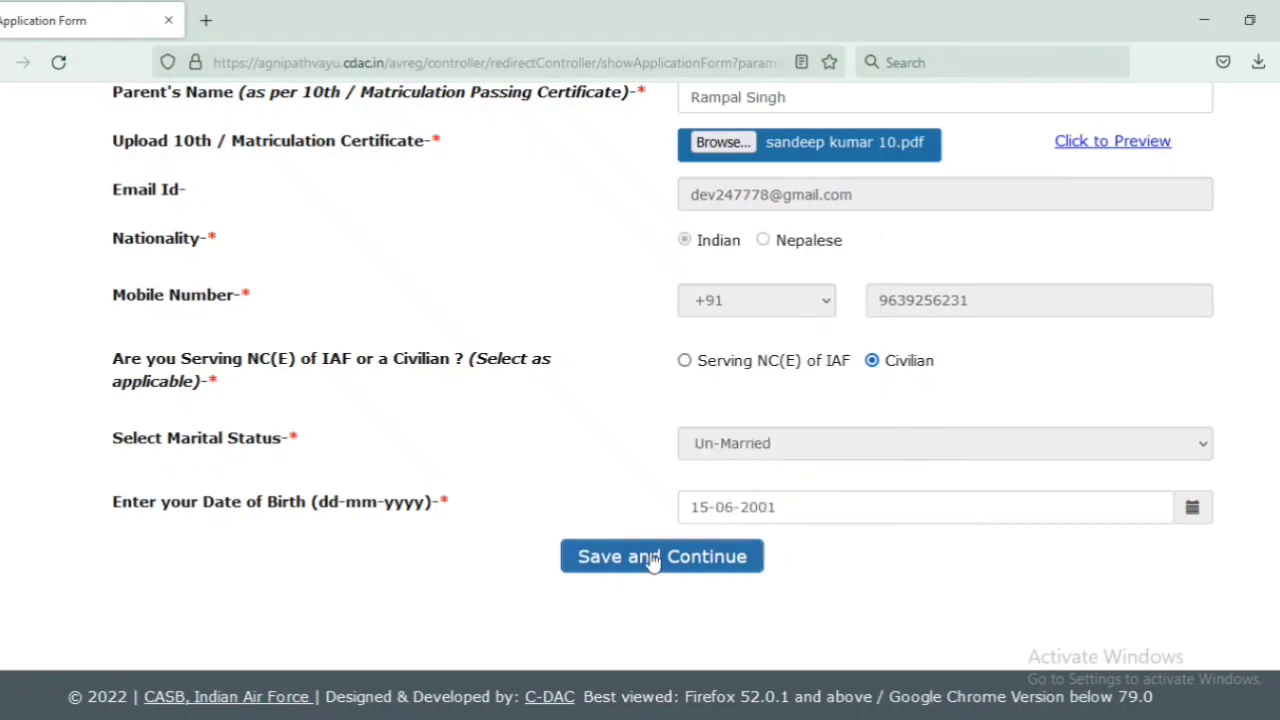
{"action": "left_click", "coordinate": [645, 556]}
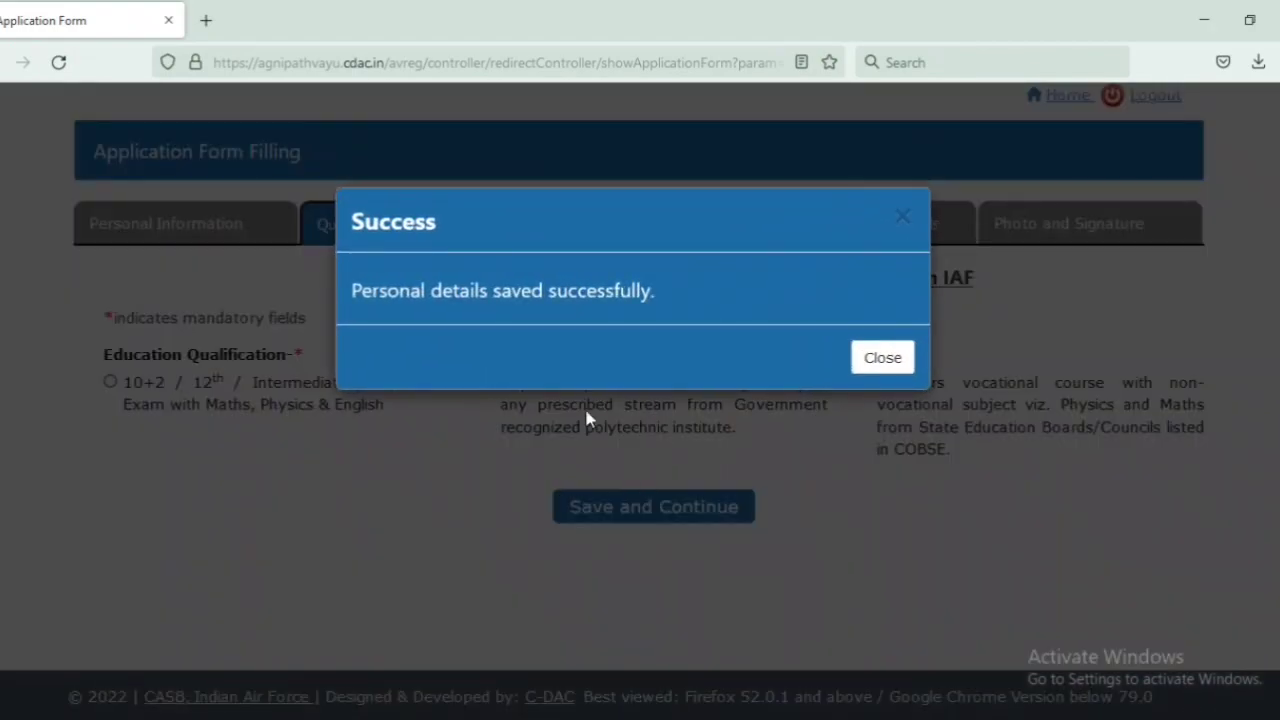
Step: Dismiss the saved message and select 10+2 / 12th / Intermediate as the education qualification
{"action": "left_click", "coordinate": [870, 357]}
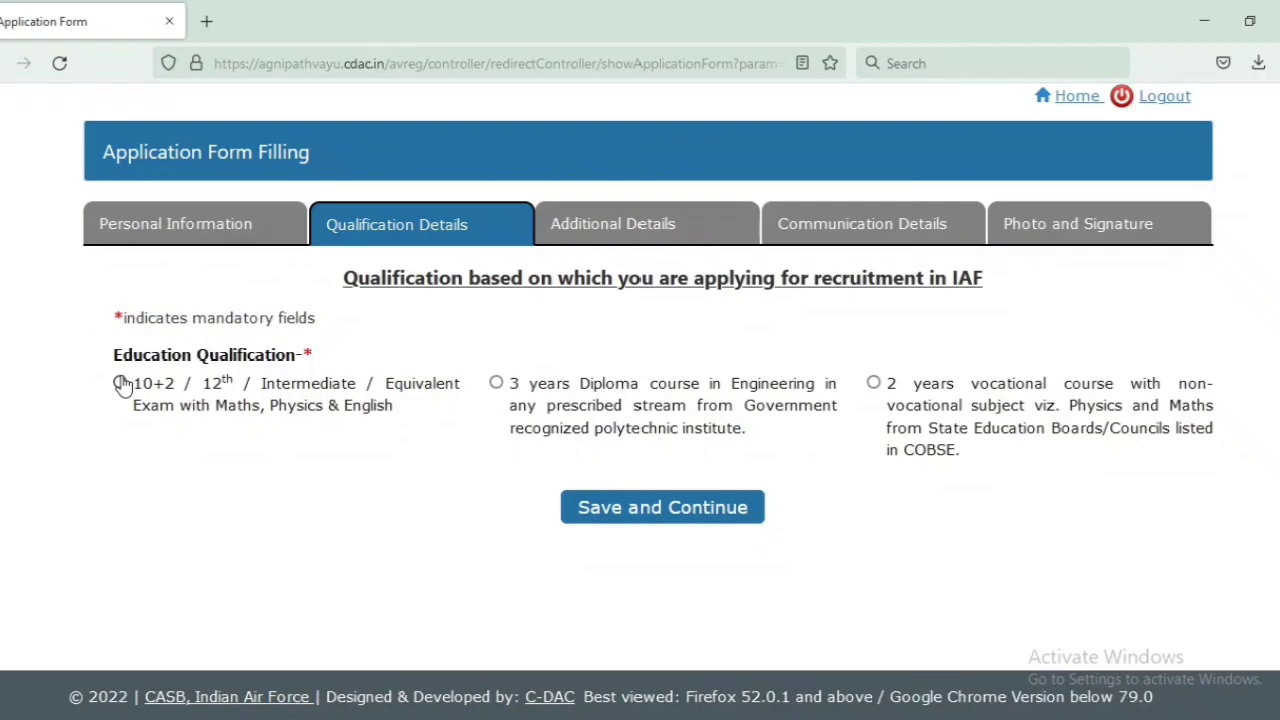
{"action": "left_click_drag", "start_coordinate": [108, 357], "coordinate": [270, 382]}
{"action": "left_click", "coordinate": [410, 344]}
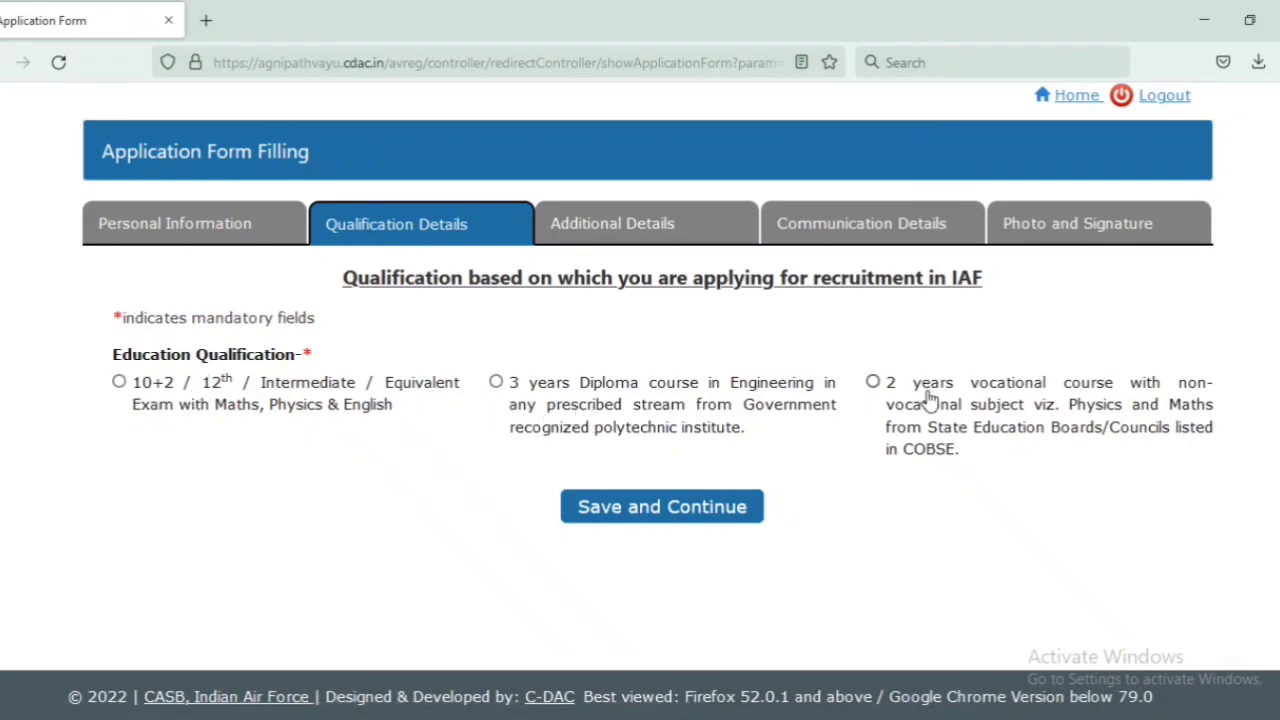
{"action": "left_click", "coordinate": [119, 382]}
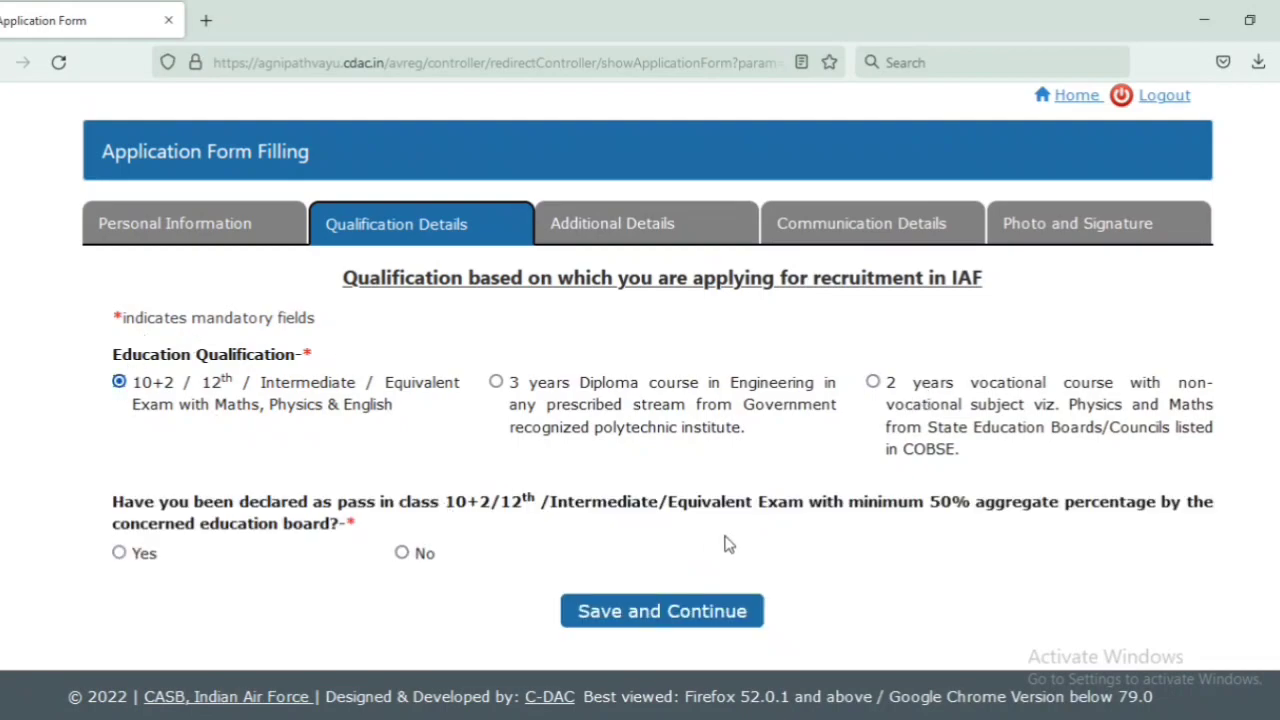
Step: Answer Yes to passing 10+2 with at least 50% aggregate and to passing Physics and Maths
{"action": "left_click", "coordinate": [119, 553]}
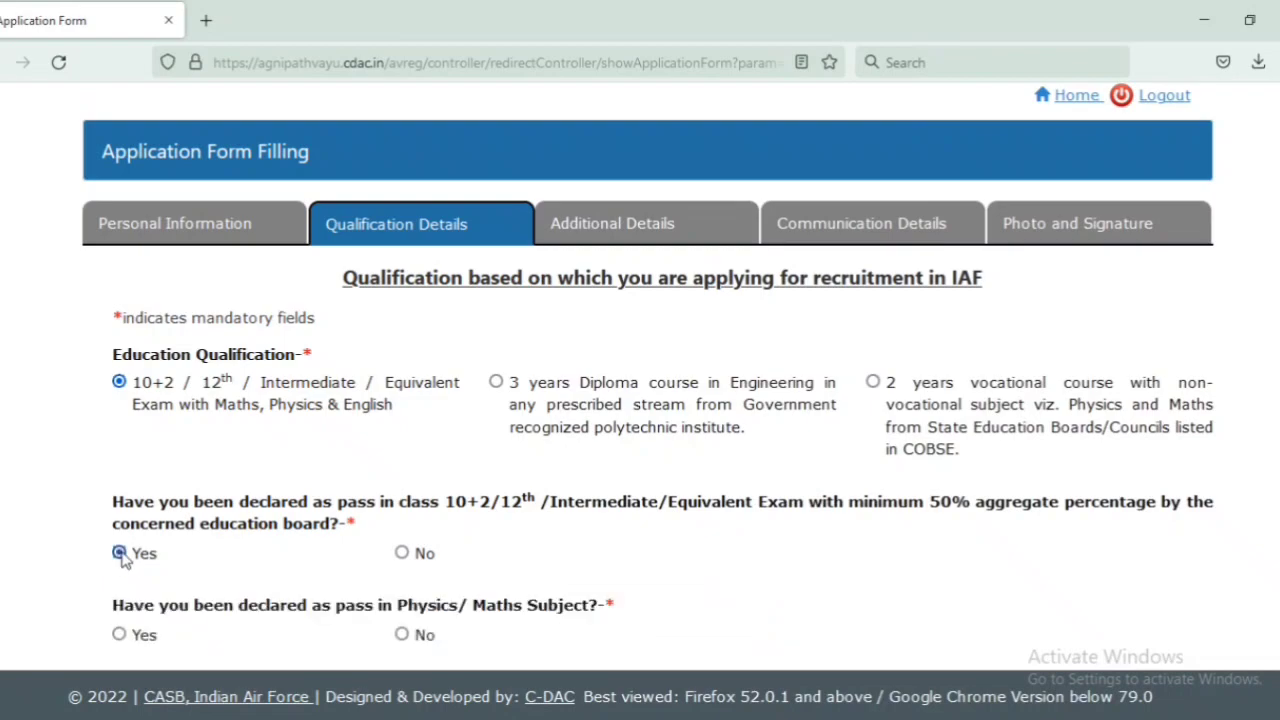
{"action": "scroll", "coordinate": [332, 370], "scroll_direction": "down", "scroll_amount": 3}
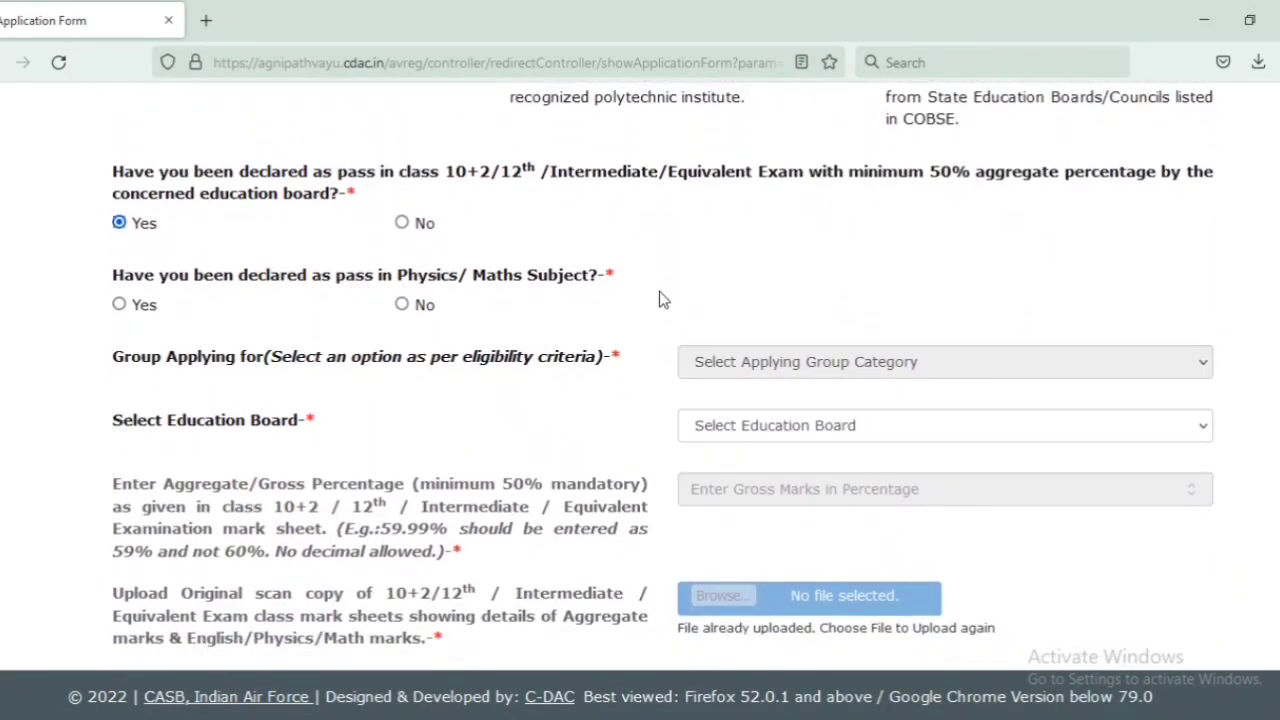
{"action": "left_click", "coordinate": [119, 304]}
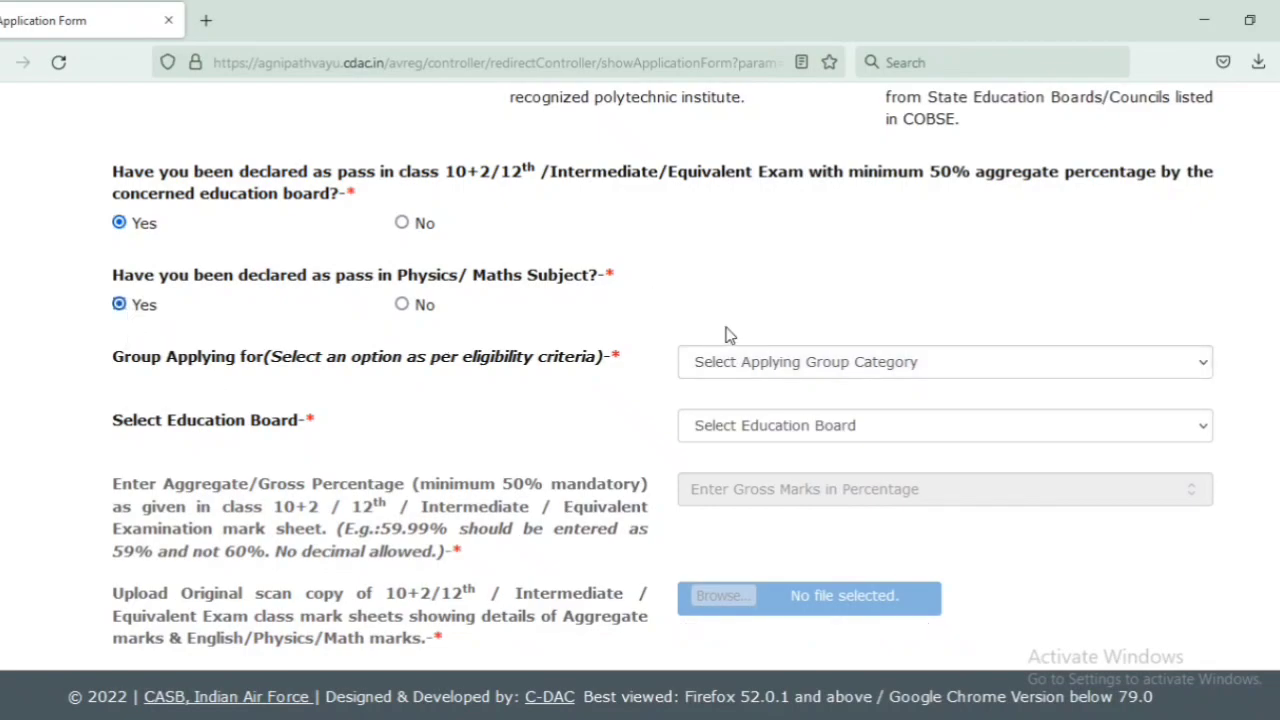
{"action": "left_click", "coordinate": [750, 364]}
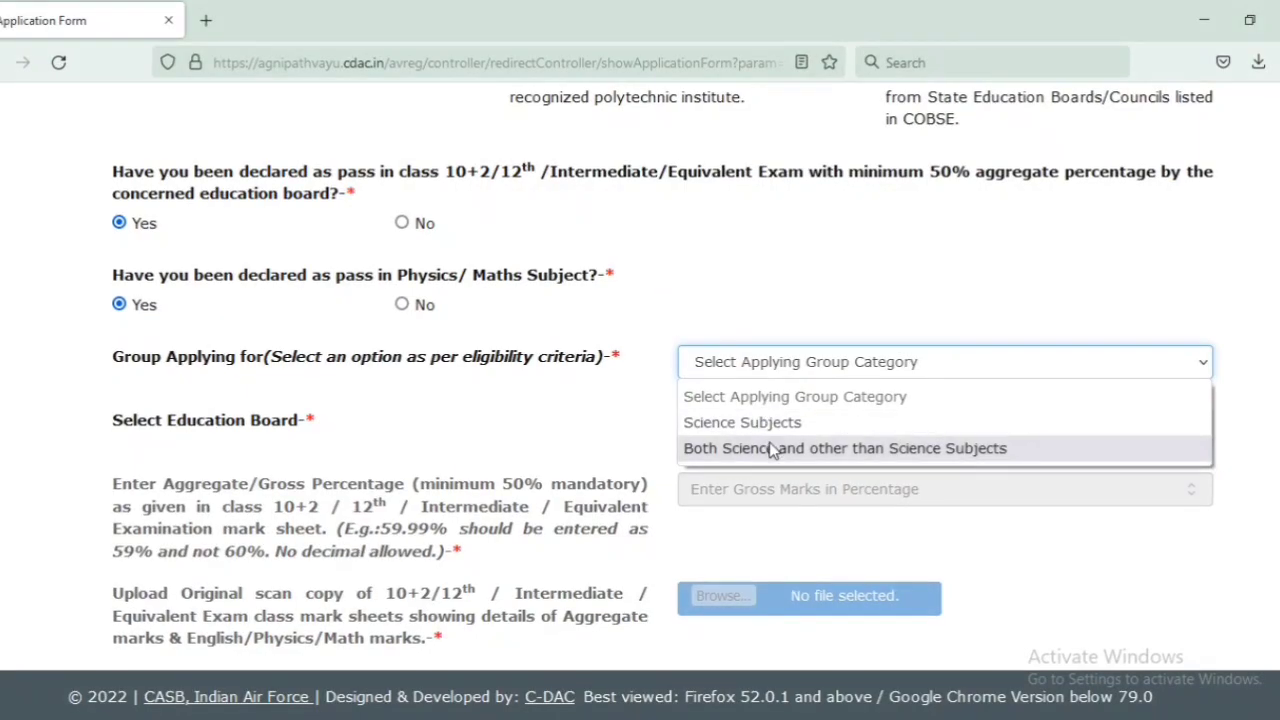
Step: Choose 'Both Science and other than Science Subjects' as the group and U.P. Board of High School & Intermediate Education as the board
{"action": "left_click", "coordinate": [770, 449]}
{"action": "left_click", "coordinate": [757, 426]}
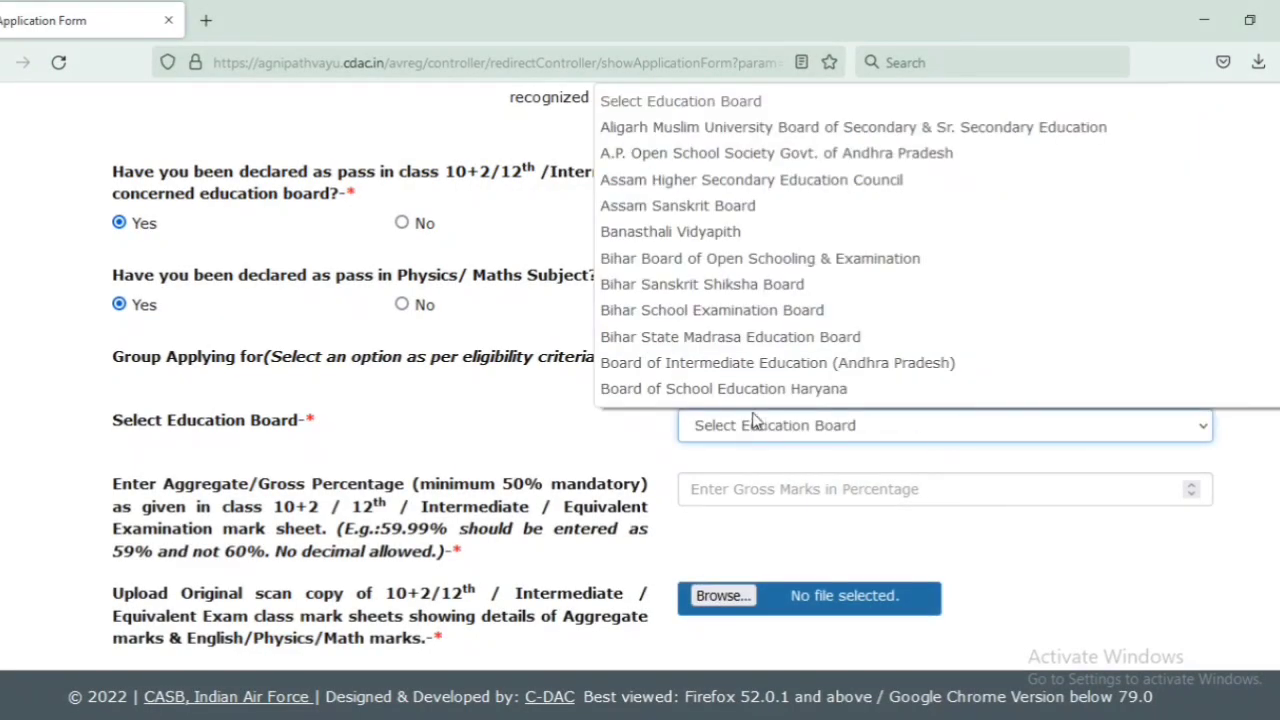
{"action": "scroll", "coordinate": [700, 127], "scroll_direction": "down", "scroll_amount": 10}
{"action": "scroll", "coordinate": [760, 245], "scroll_direction": "down", "scroll_amount": 2}
{"action": "scroll", "coordinate": [760, 245], "scroll_direction": "up", "scroll_amount": 6}
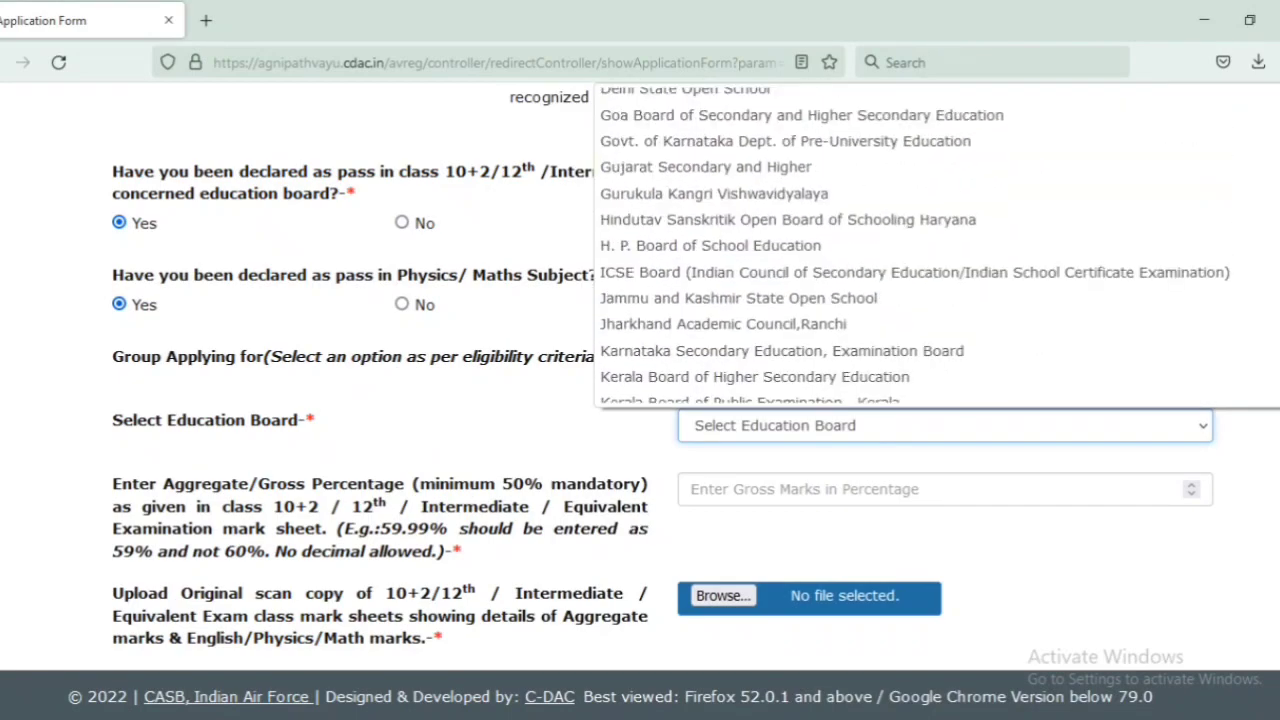
{"action": "scroll", "coordinate": [900, 245], "scroll_direction": "down", "scroll_amount": 10}
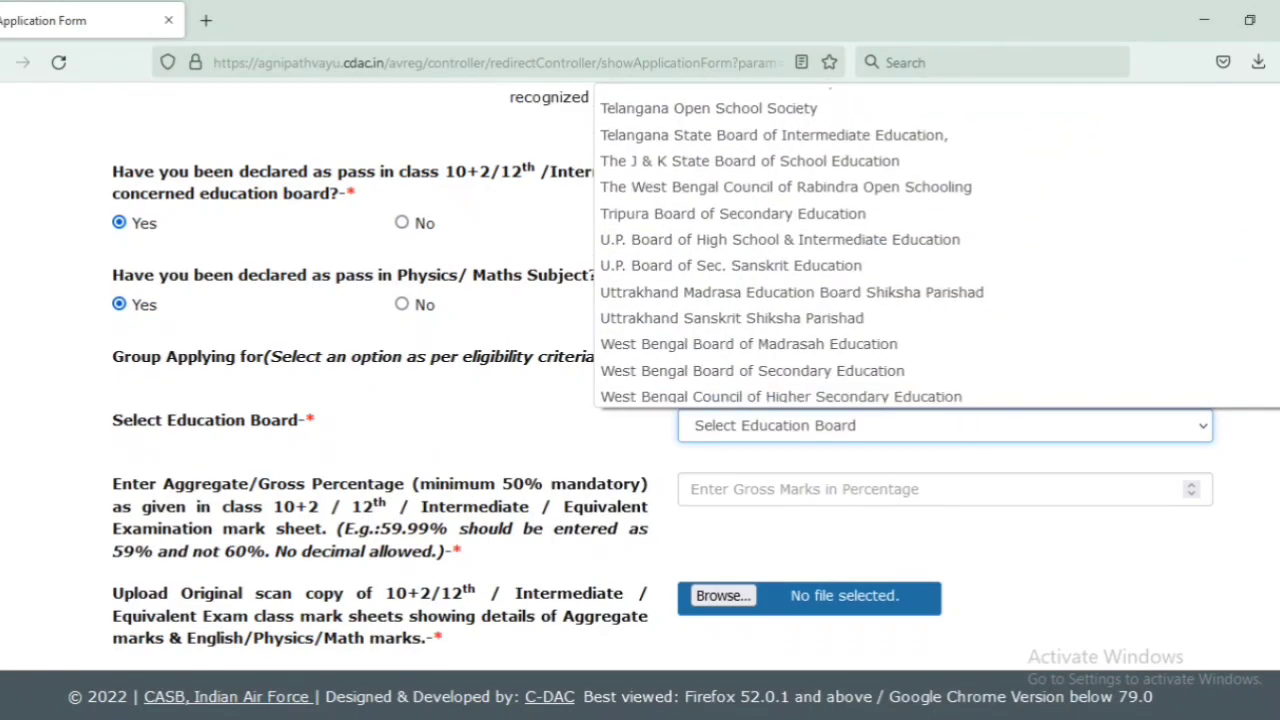
{"action": "left_click", "coordinate": [866, 240]}
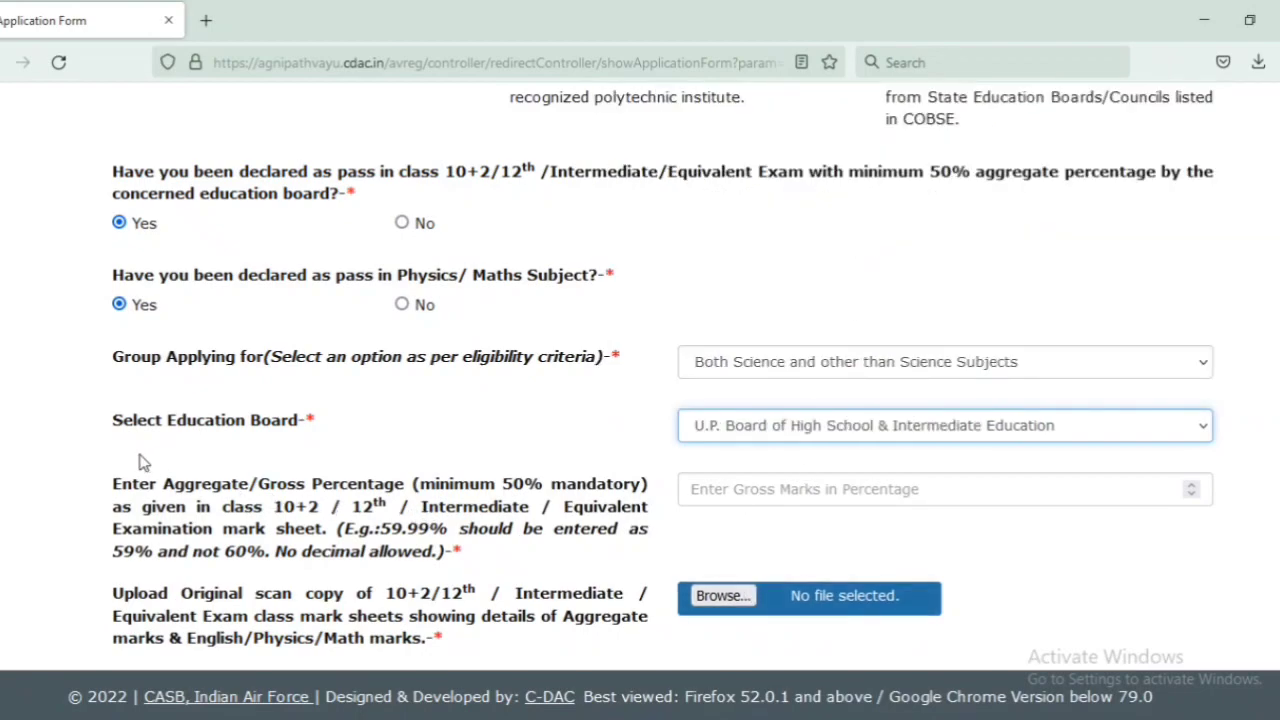
{"action": "left_click_drag", "start_coordinate": [110, 484], "coordinate": [533, 562]}
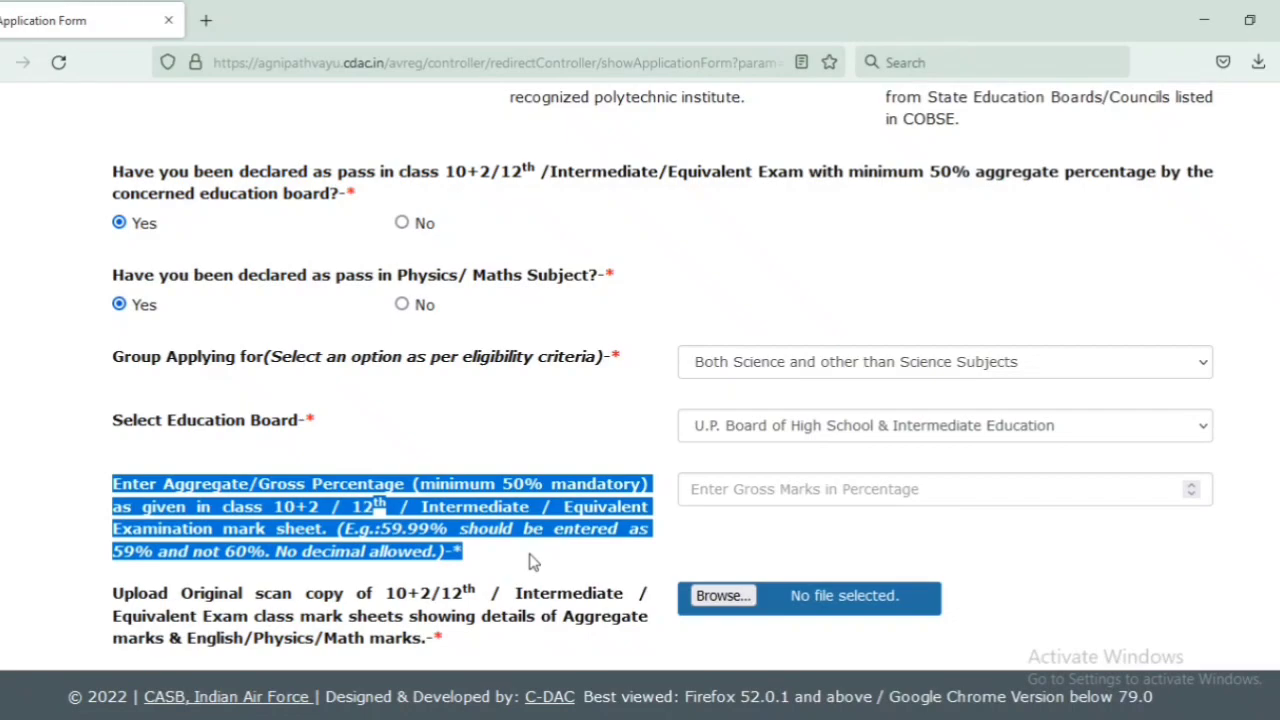
{"action": "left_click", "coordinate": [533, 562]}
Step: Enter 61 as the aggregate percentage and attach the class 12 mark sheet PDF from the Desktop
{"action": "left_click", "coordinate": [698, 500]}
{"action": "type", "text": "61"}
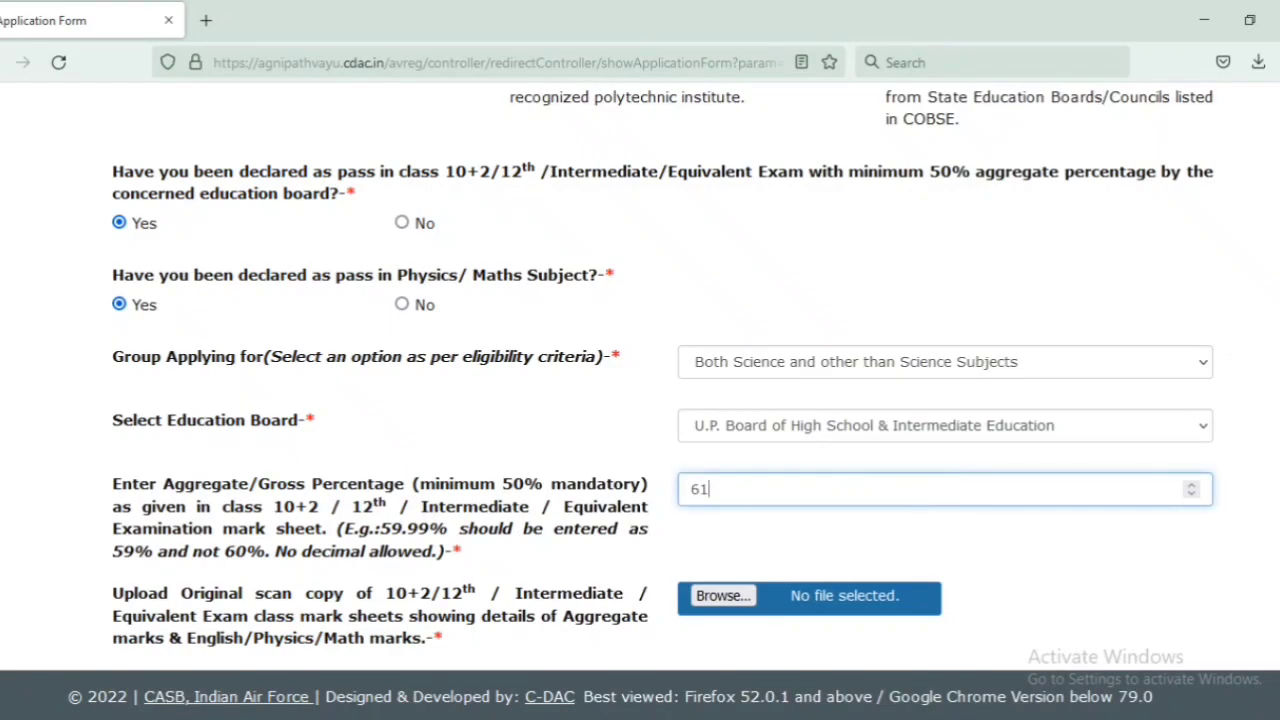
{"action": "scroll", "coordinate": [655, 303], "scroll_direction": "down", "scroll_amount": 3}
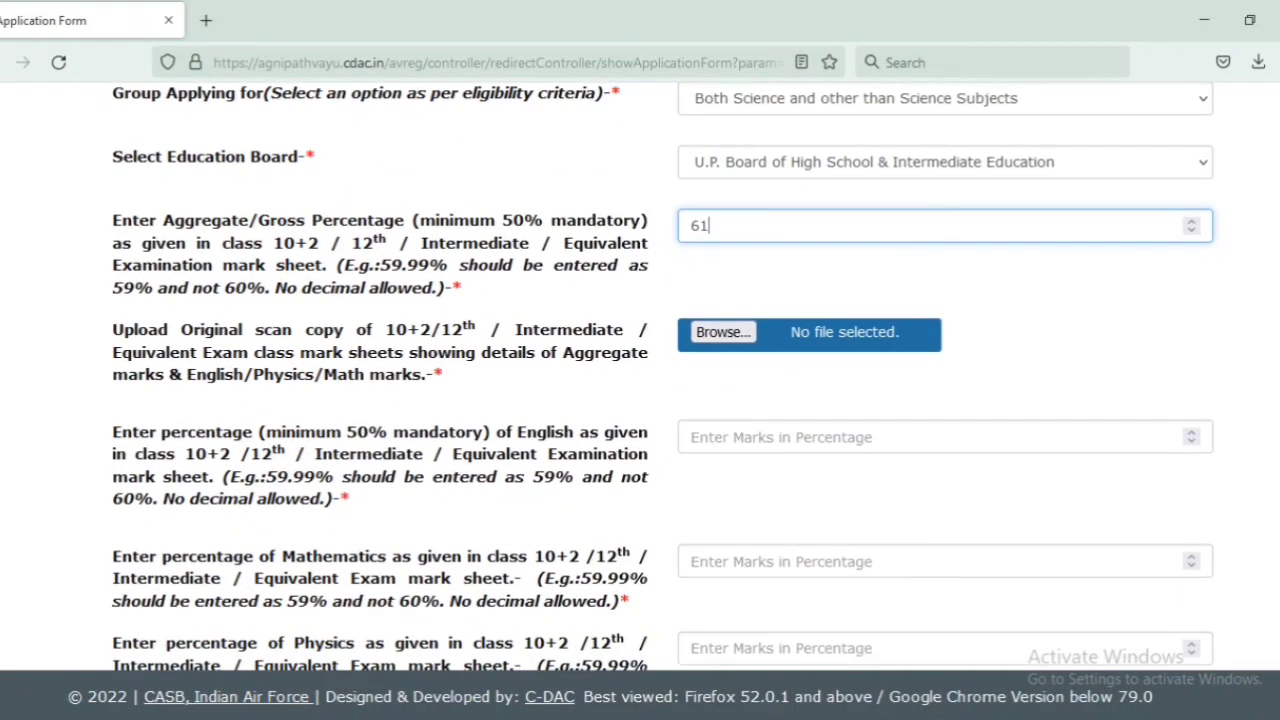
{"action": "left_click", "coordinate": [732, 307]}
{"action": "left_click_drag", "start_coordinate": [1245, 262], "coordinate": [1252, 402]}
{"action": "left_click", "coordinate": [787, 370]}
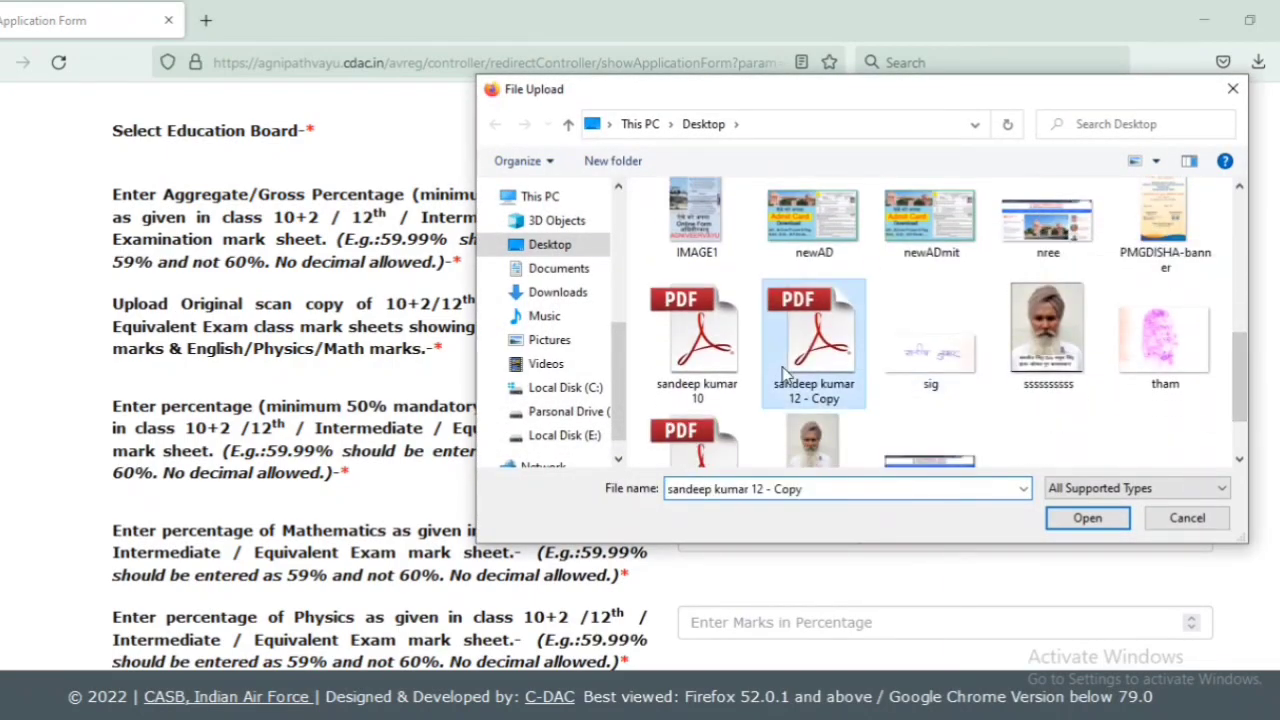
{"action": "left_click", "coordinate": [1087, 518]}
{"action": "left_click", "coordinate": [882, 357]}
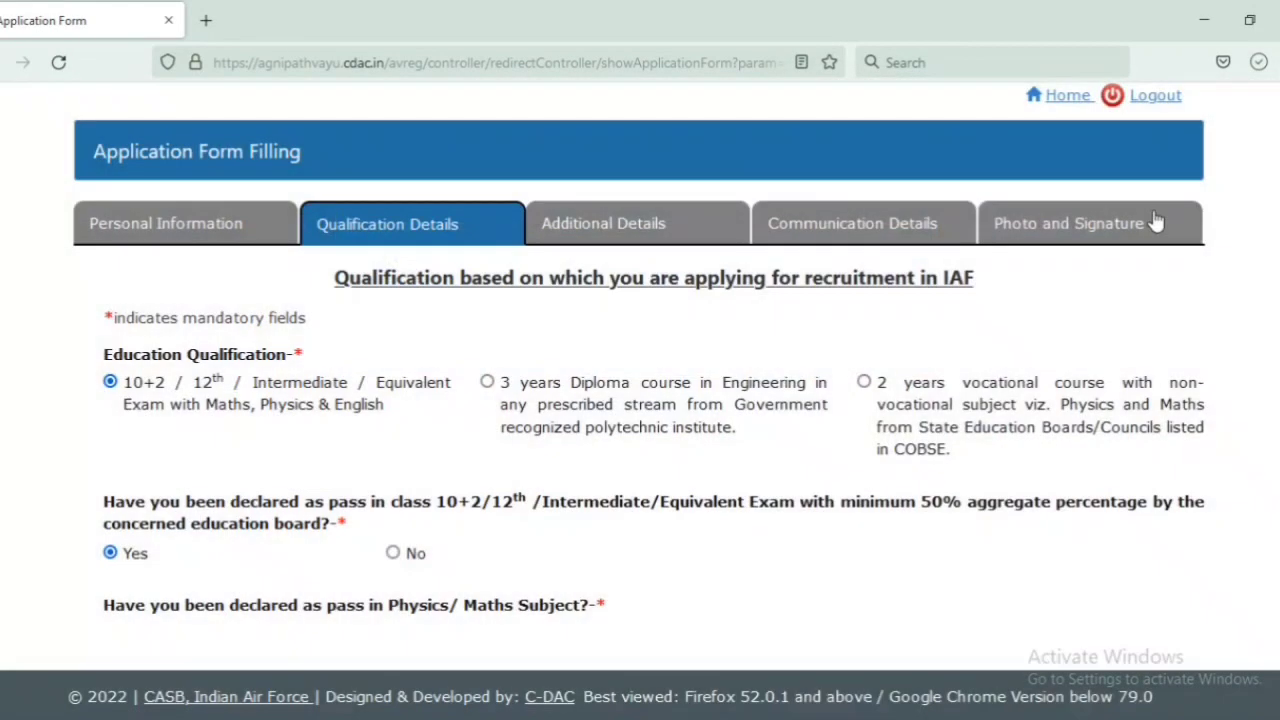
{"action": "scroll", "coordinate": [640, 400], "scroll_direction": "down", "scroll_amount": 10}
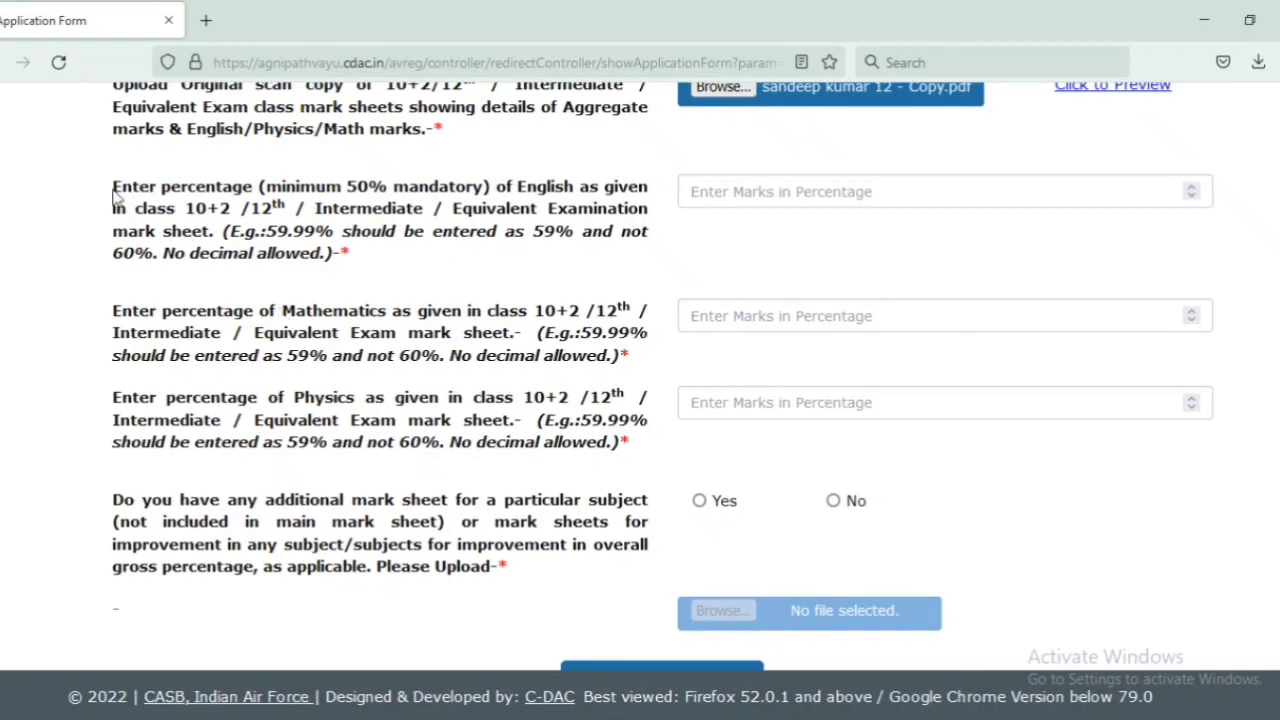
Step: Enter 65 for the English percentage and 62 for the Mathematics percentage
{"action": "left_click_drag", "start_coordinate": [113, 190], "coordinate": [330, 258]}
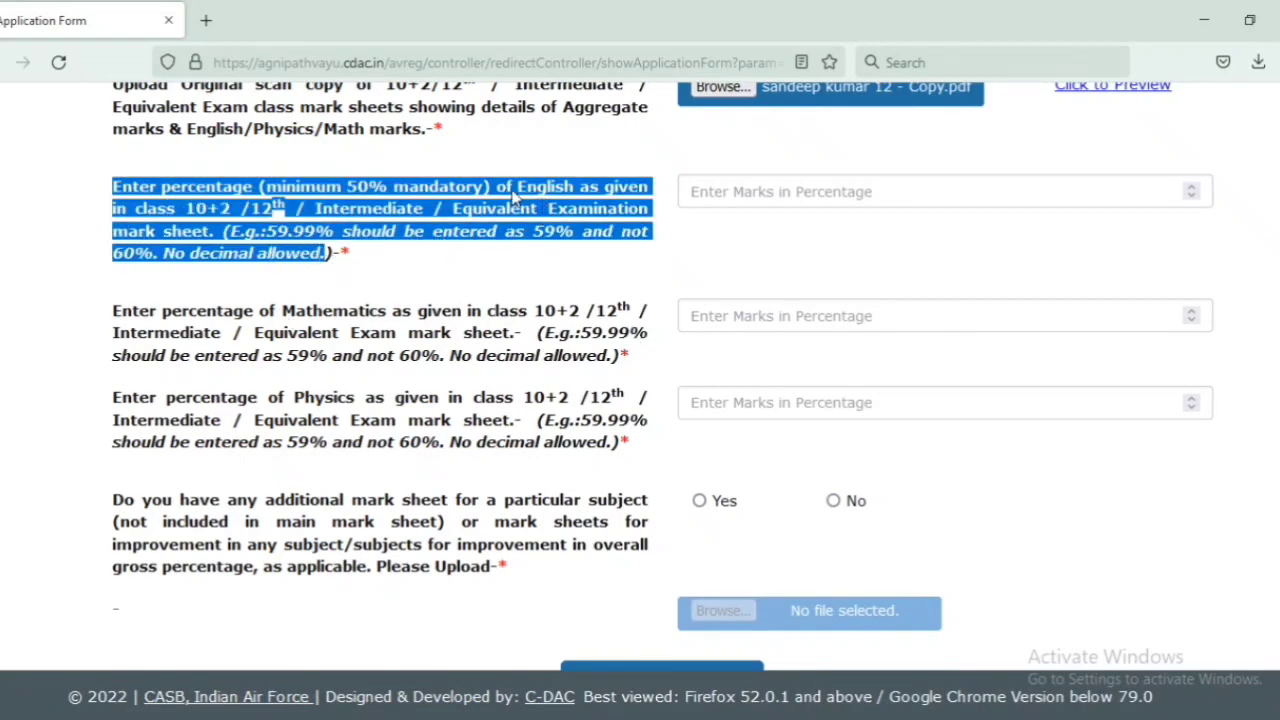
{"action": "left_click", "coordinate": [790, 192]}
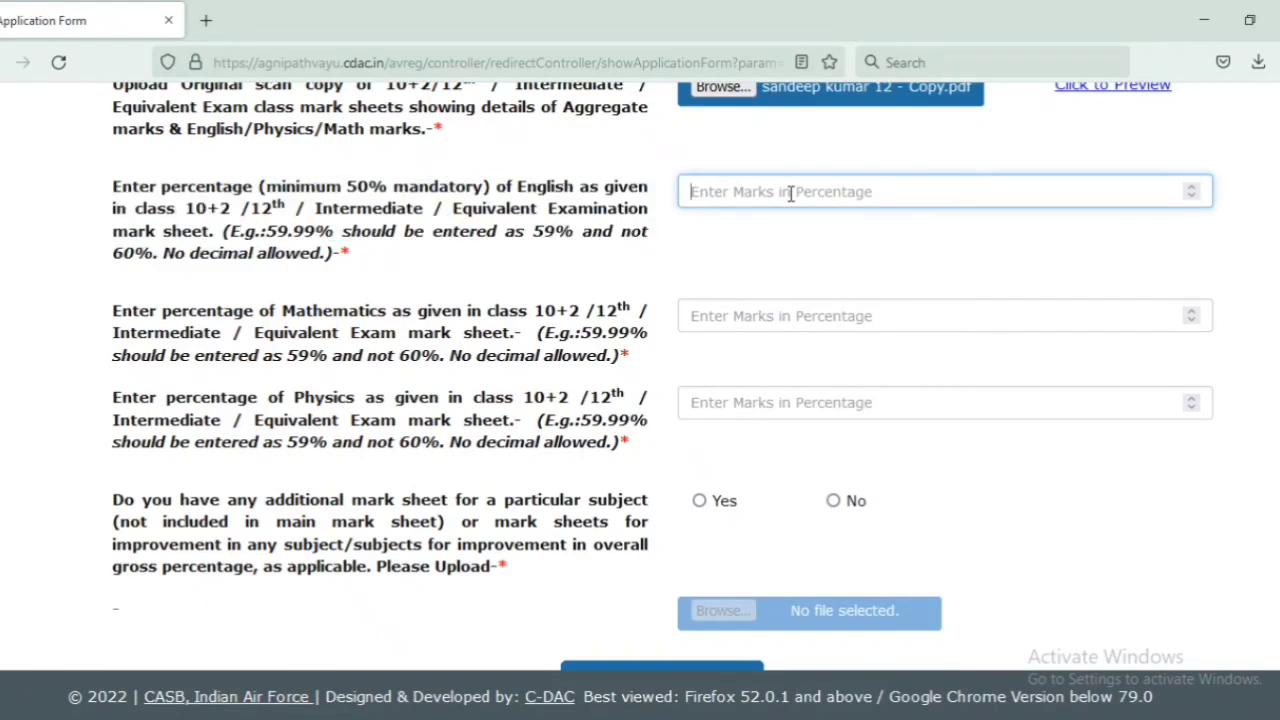
{"action": "type", "text": "65"}
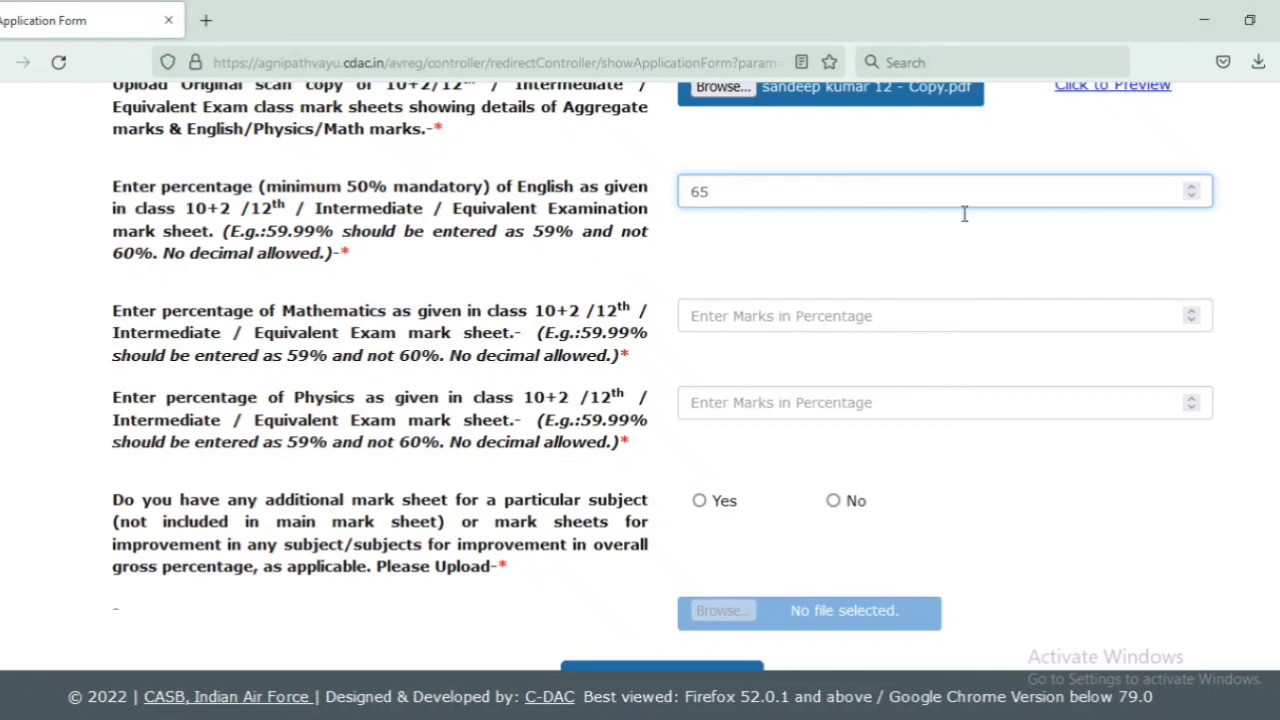
{"action": "left_click", "coordinate": [723, 317]}
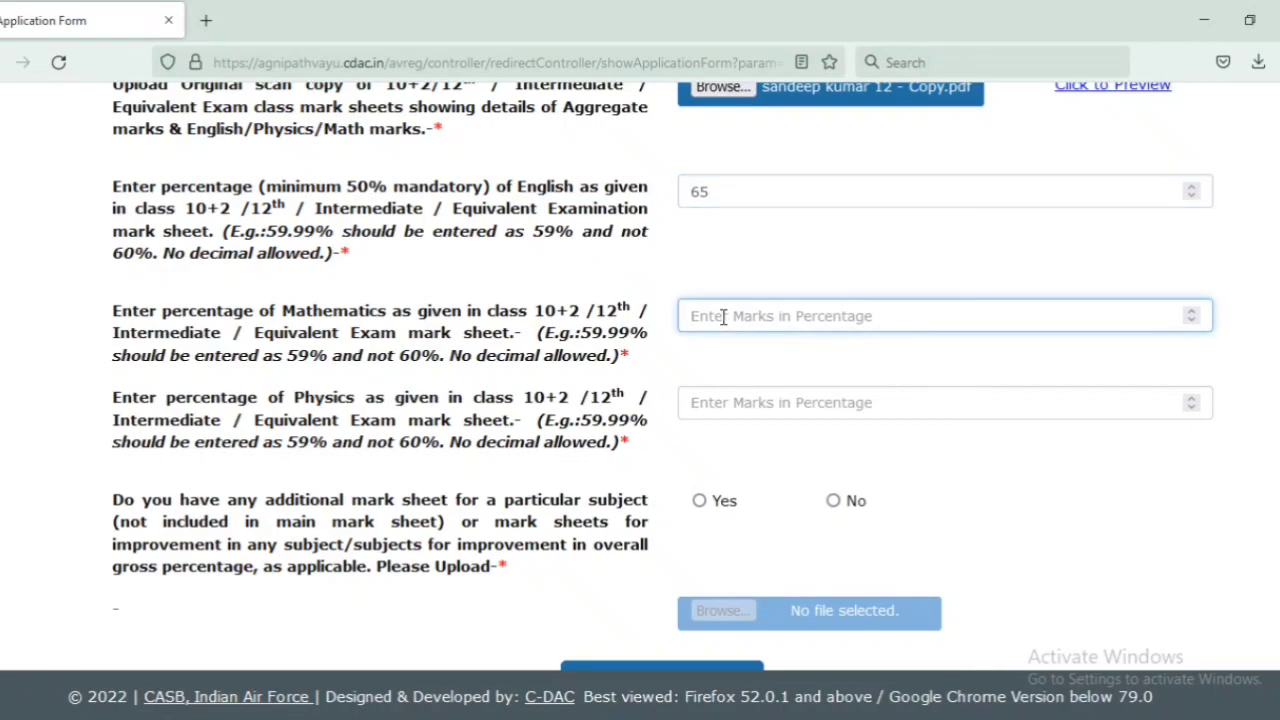
{"action": "left_click_drag", "start_coordinate": [117, 310], "coordinate": [606, 371]}
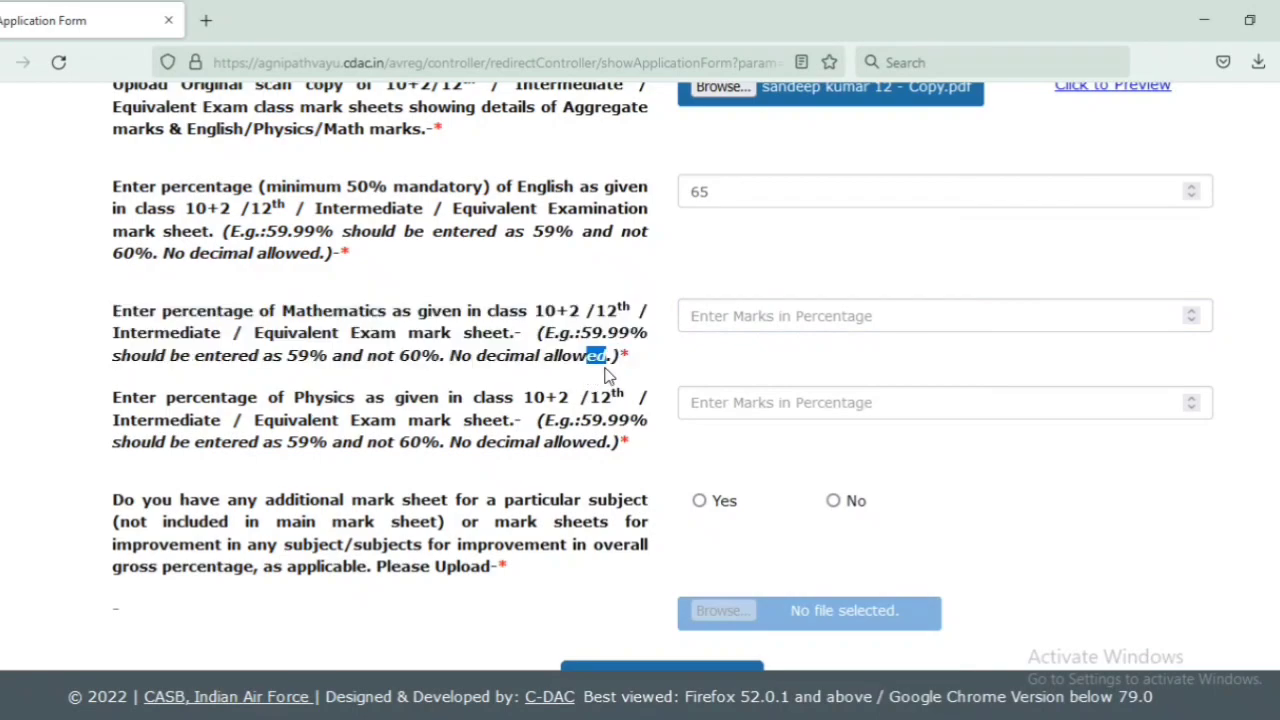
{"action": "left_click_drag", "start_coordinate": [290, 318], "coordinate": [367, 318]}
{"action": "left_click", "coordinate": [365, 318]}
{"action": "left_click", "coordinate": [699, 318]}
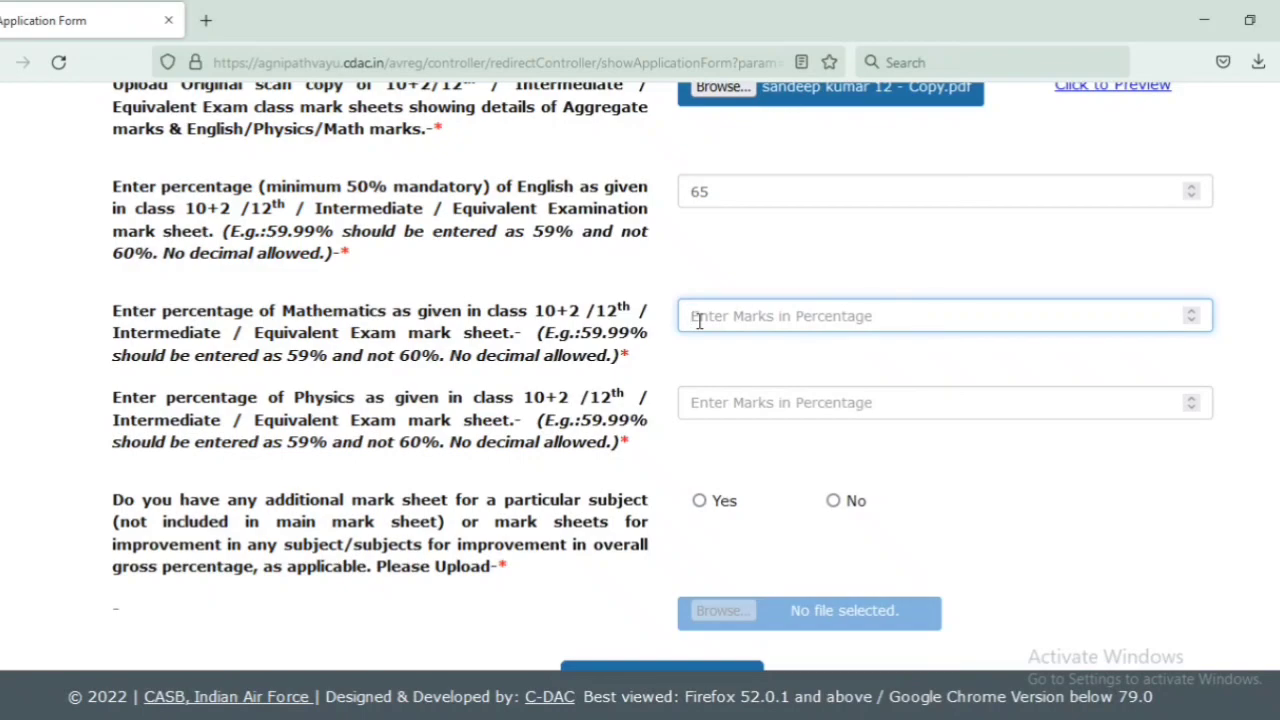
{"action": "type", "text": "62"}
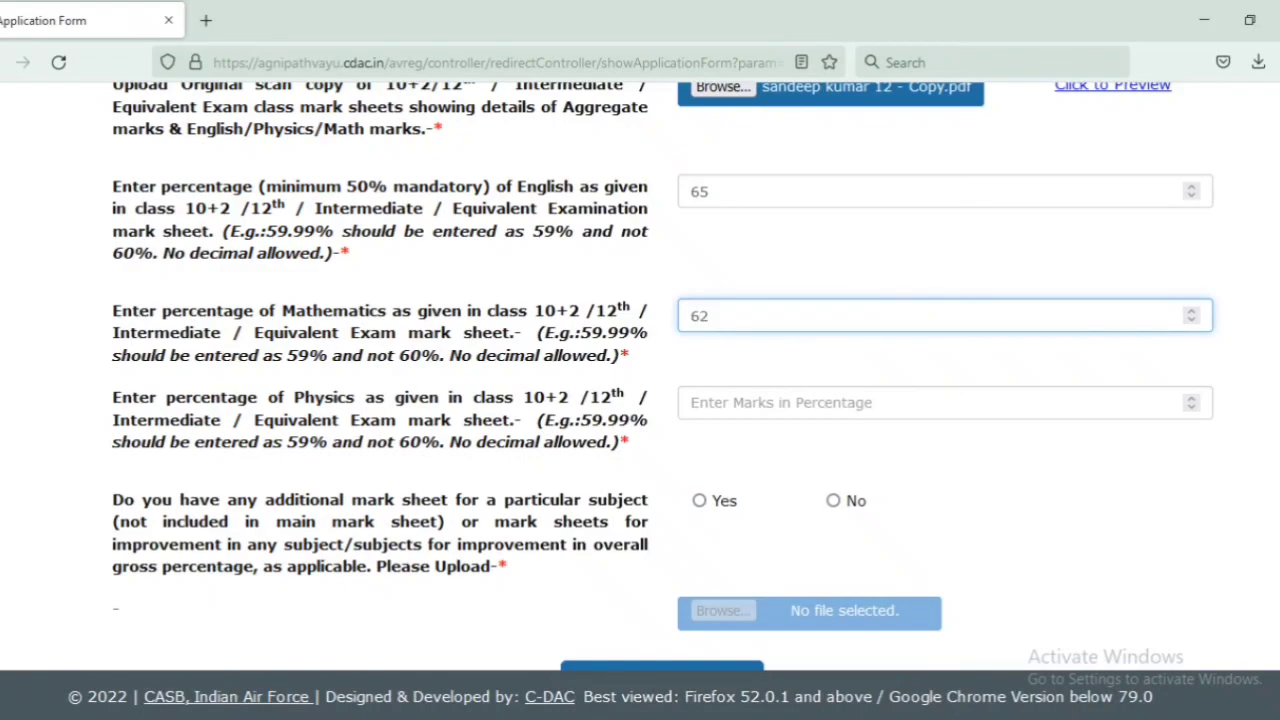
Step: Enter 62 as the Physics percentage
{"action": "left_click_drag", "start_coordinate": [150, 400], "coordinate": [407, 425]}
{"action": "left_click", "coordinate": [320, 410]}
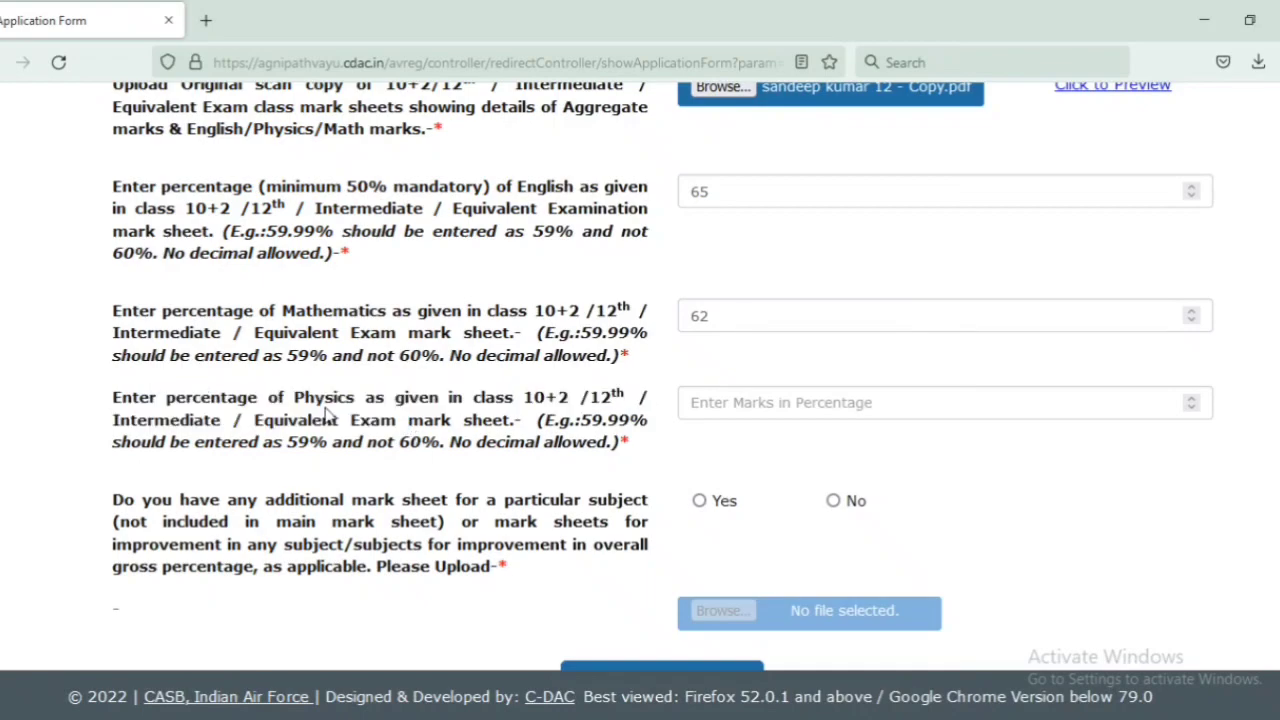
{"action": "double_click", "coordinate": [320, 405]}
{"action": "left_click", "coordinate": [356, 408]}
{"action": "left_click", "coordinate": [728, 400]}
{"action": "type", "text": "62"}
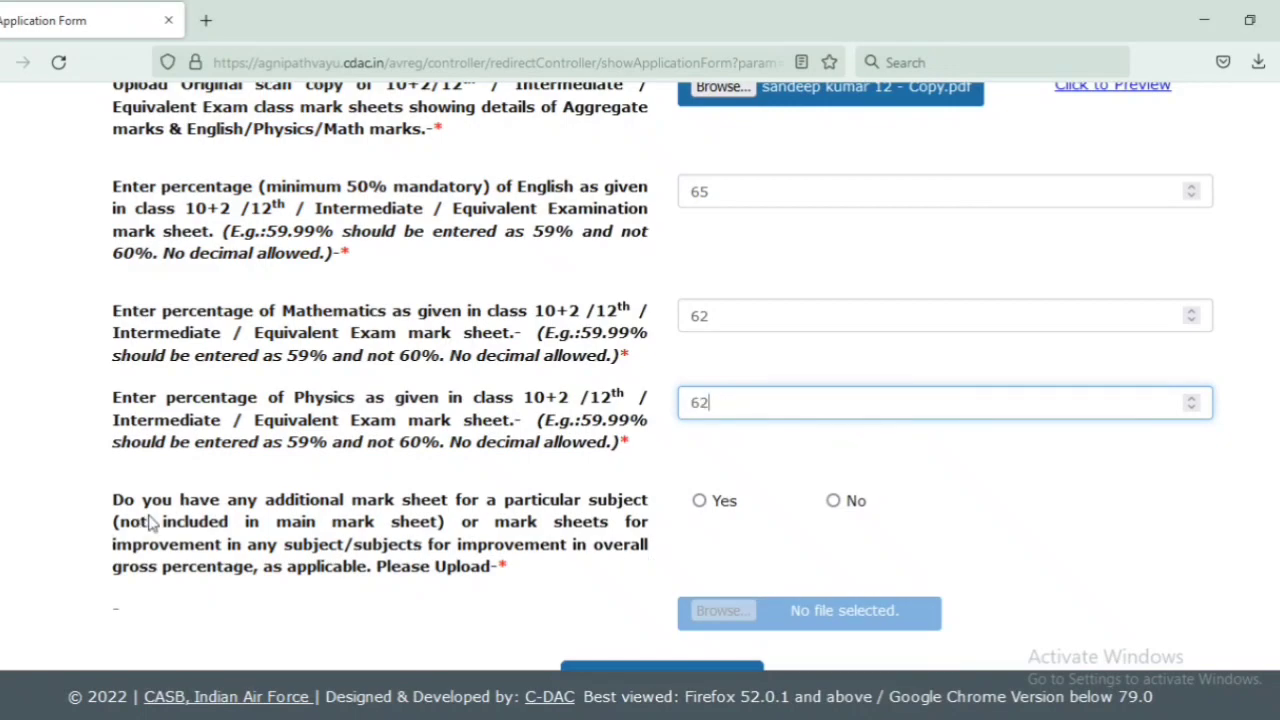
Step: Answer No to additional mark sheets and save the qualification details
{"action": "left_click_drag", "start_coordinate": [114, 499], "coordinate": [477, 594]}
{"action": "left_click", "coordinate": [477, 594]}
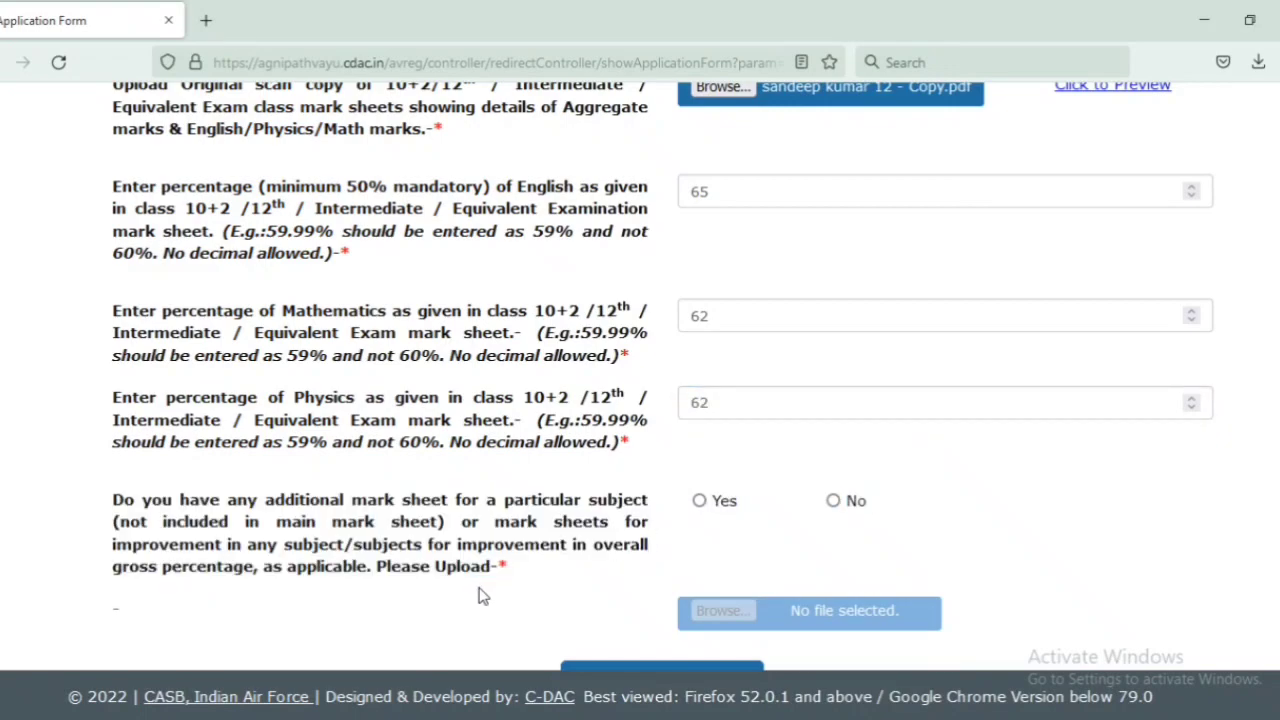
{"action": "left_click", "coordinate": [836, 505]}
{"action": "scroll", "coordinate": [931, 514], "scroll_direction": "down", "scroll_amount": 3}
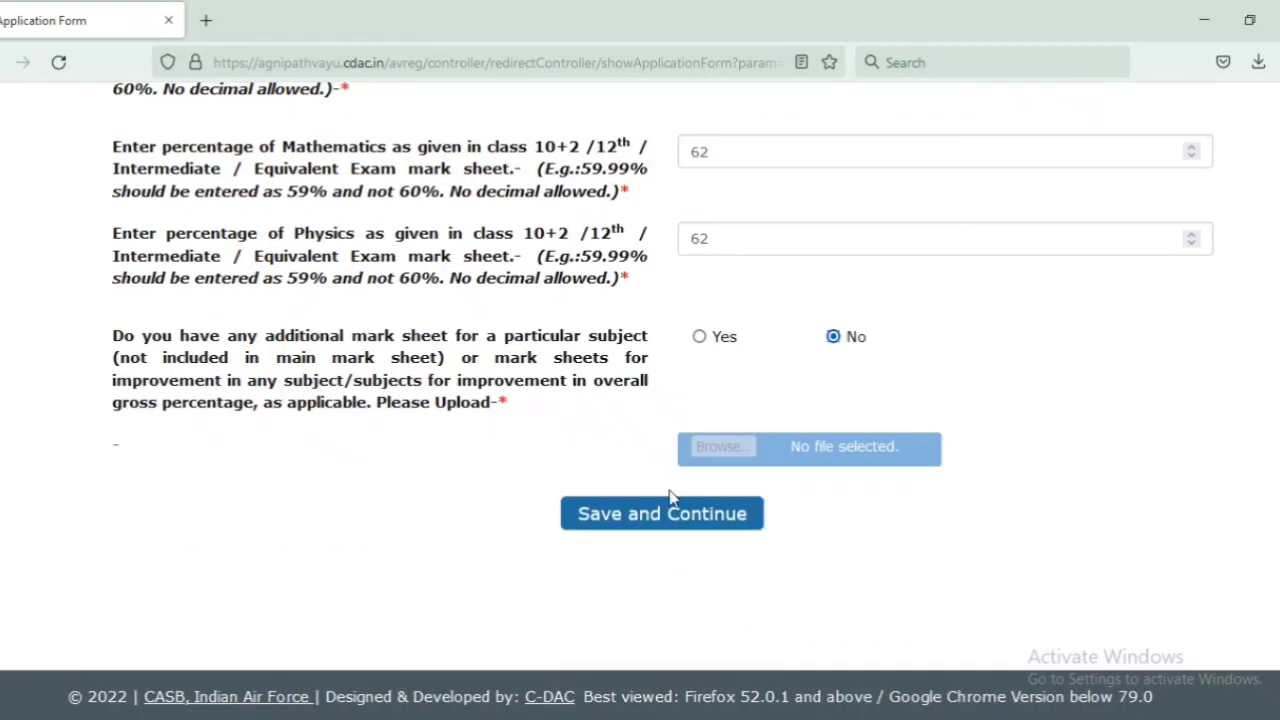
{"action": "left_click", "coordinate": [655, 513]}
Step: Mark No for holding an NCC certificate, being son of Air Force personnel, and prior discharge
{"action": "left_click", "coordinate": [874, 364]}
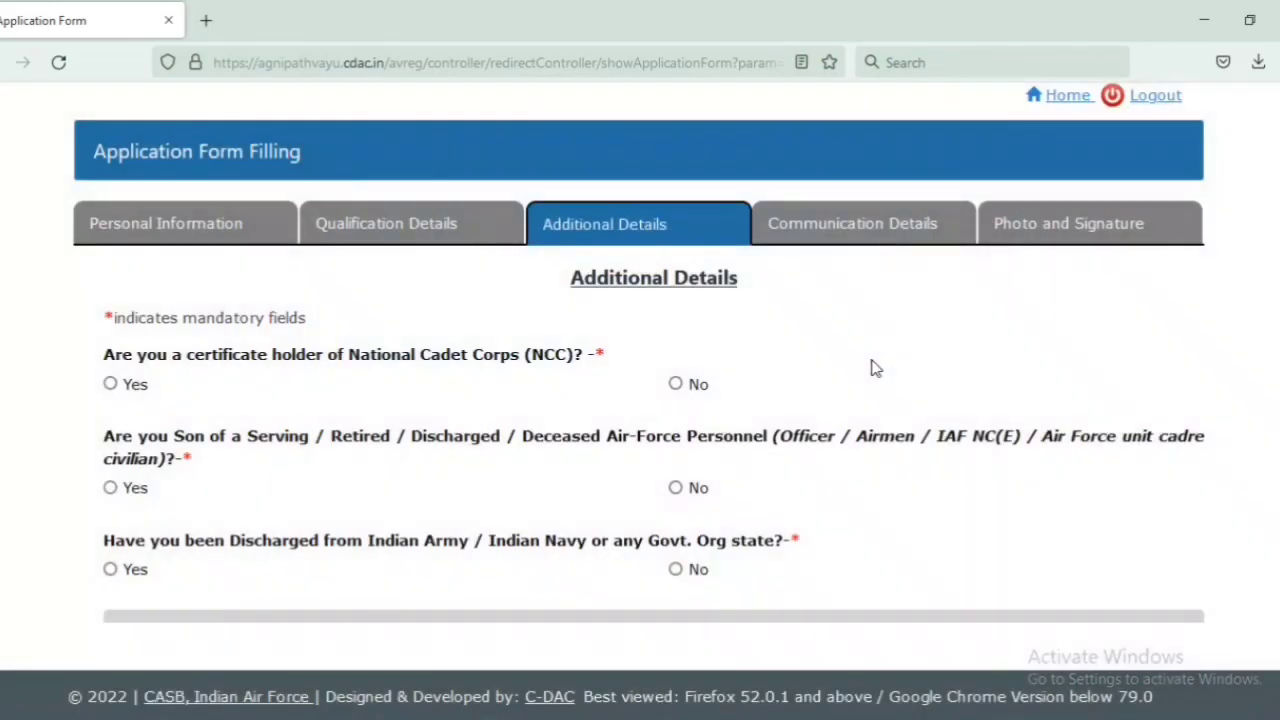
{"action": "left_click_drag", "start_coordinate": [181, 355], "coordinate": [586, 349]}
{"action": "left_click", "coordinate": [587, 350]}
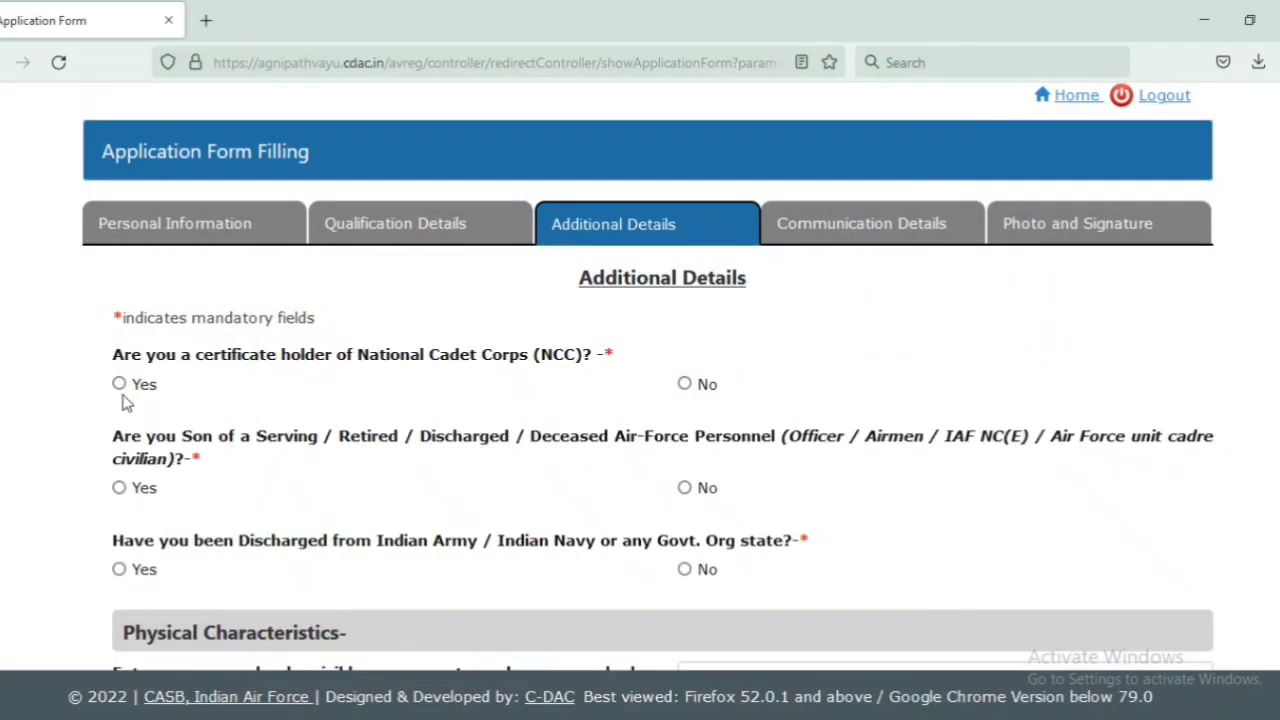
{"action": "left_click", "coordinate": [684, 386]}
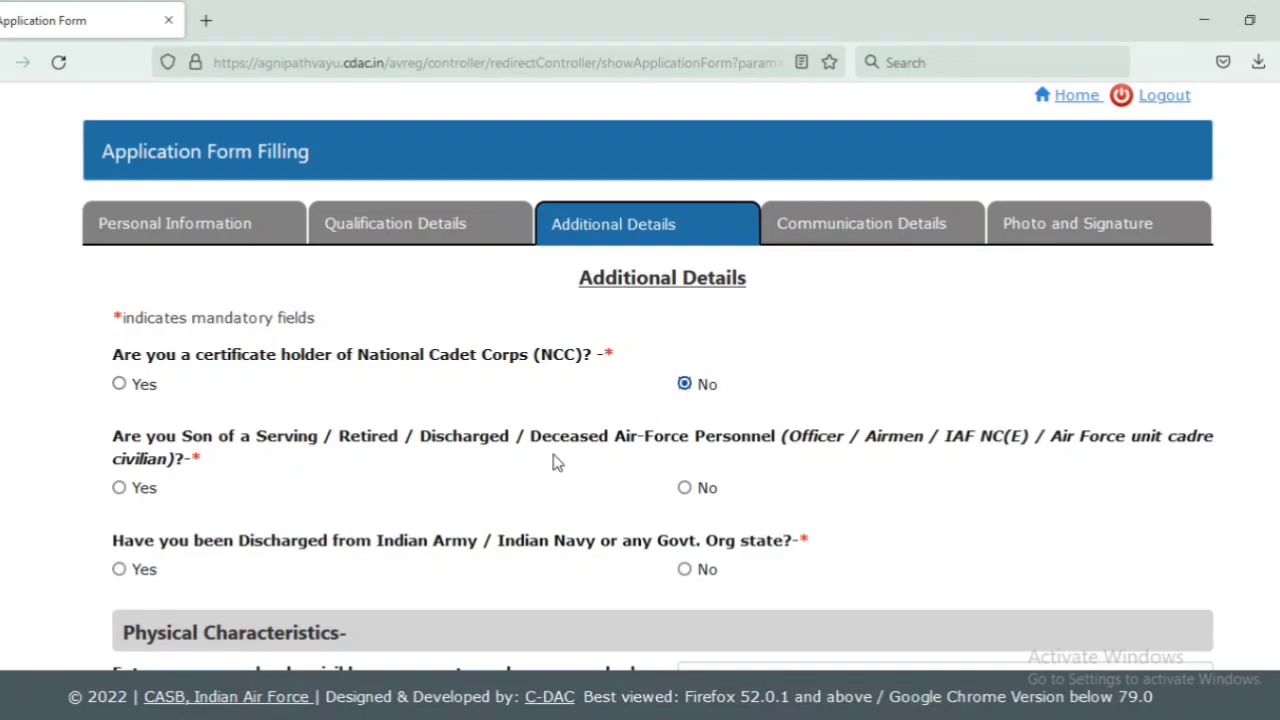
{"action": "left_click", "coordinate": [684, 487]}
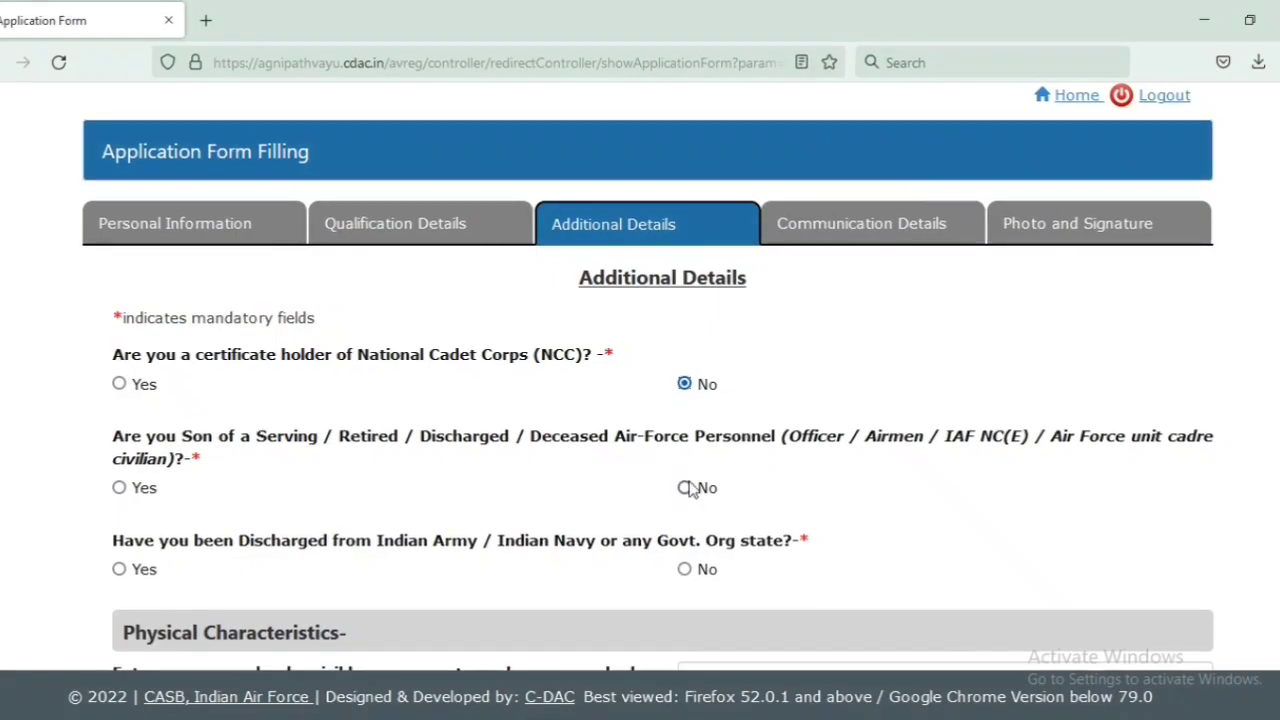
{"action": "left_click", "coordinate": [684, 569]}
{"action": "scroll", "coordinate": [686, 583], "scroll_direction": "down", "scroll_amount": 3}
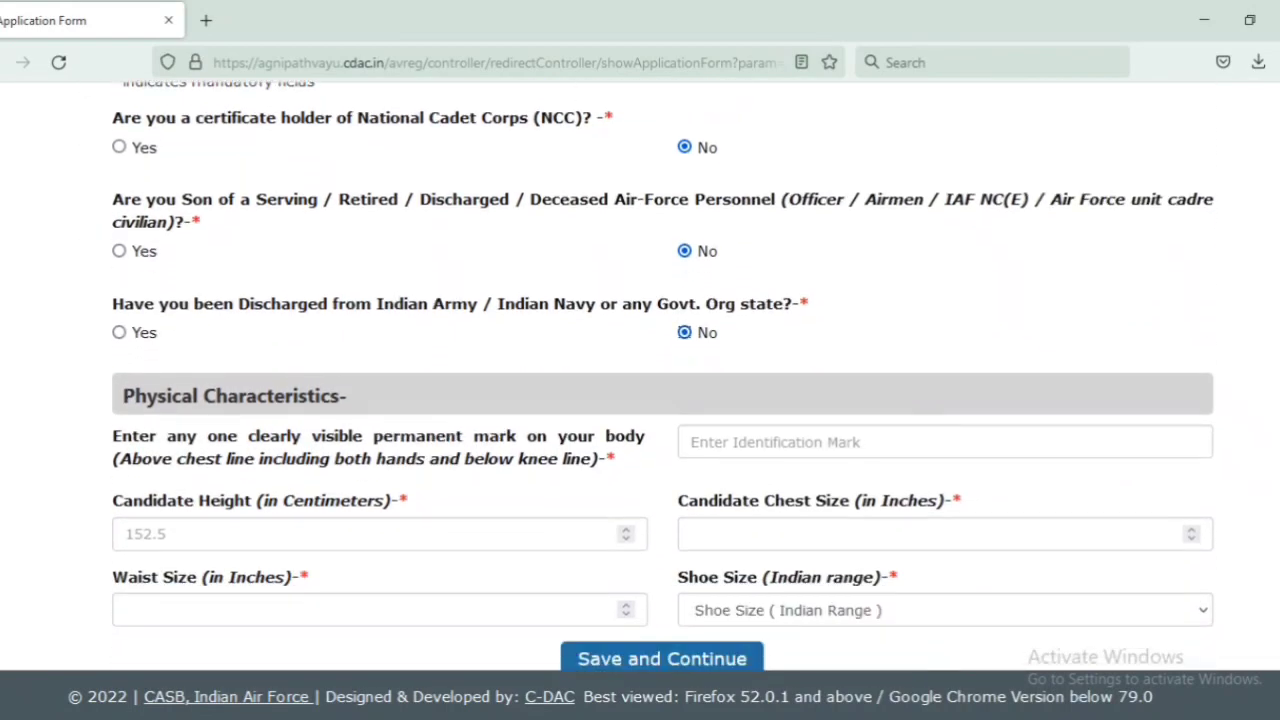
Step: Enter 'A Black Mole on face' as the identification mark
{"action": "left_click", "coordinate": [780, 340]}
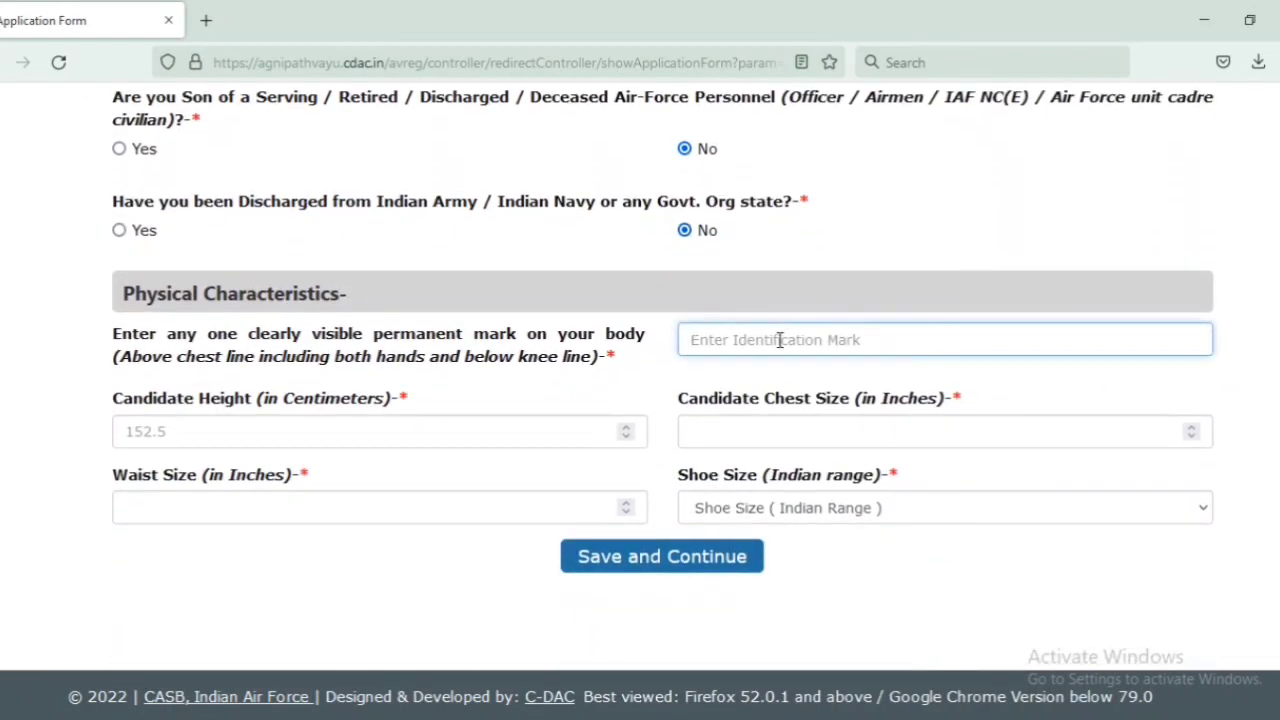
{"action": "type", "text": "a"}
{"action": "key", "text": "BackSpace"}
{"action": "type", "text": "A Black mOLE"}
{"action": "key", "text": "BackSpace"}
{"action": "key", "text": "BackSpace"}
{"action": "key", "text": "BackSpace"}
{"action": "type", "text": "M"}
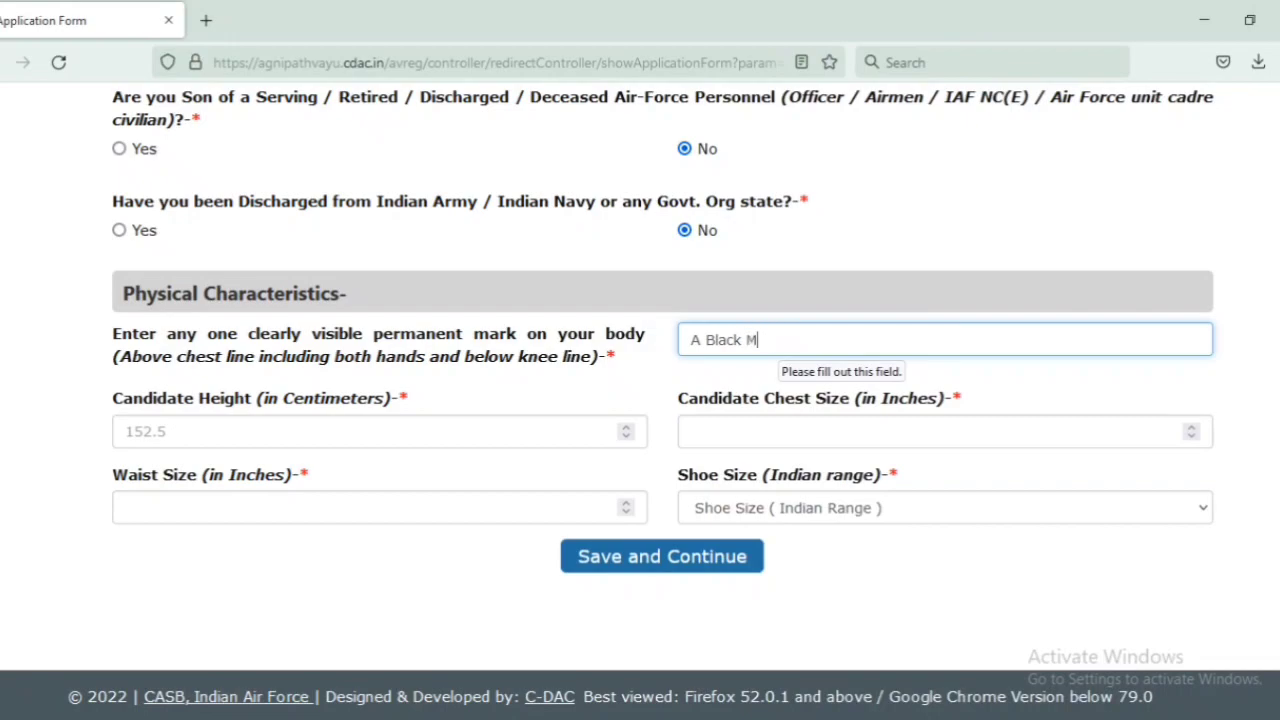
{"action": "type", "text": "ole on face"}
Step: Set height 165, chest 42, waist 32, shoe size 8, and save the additional details
{"action": "left_click", "coordinate": [404, 432]}
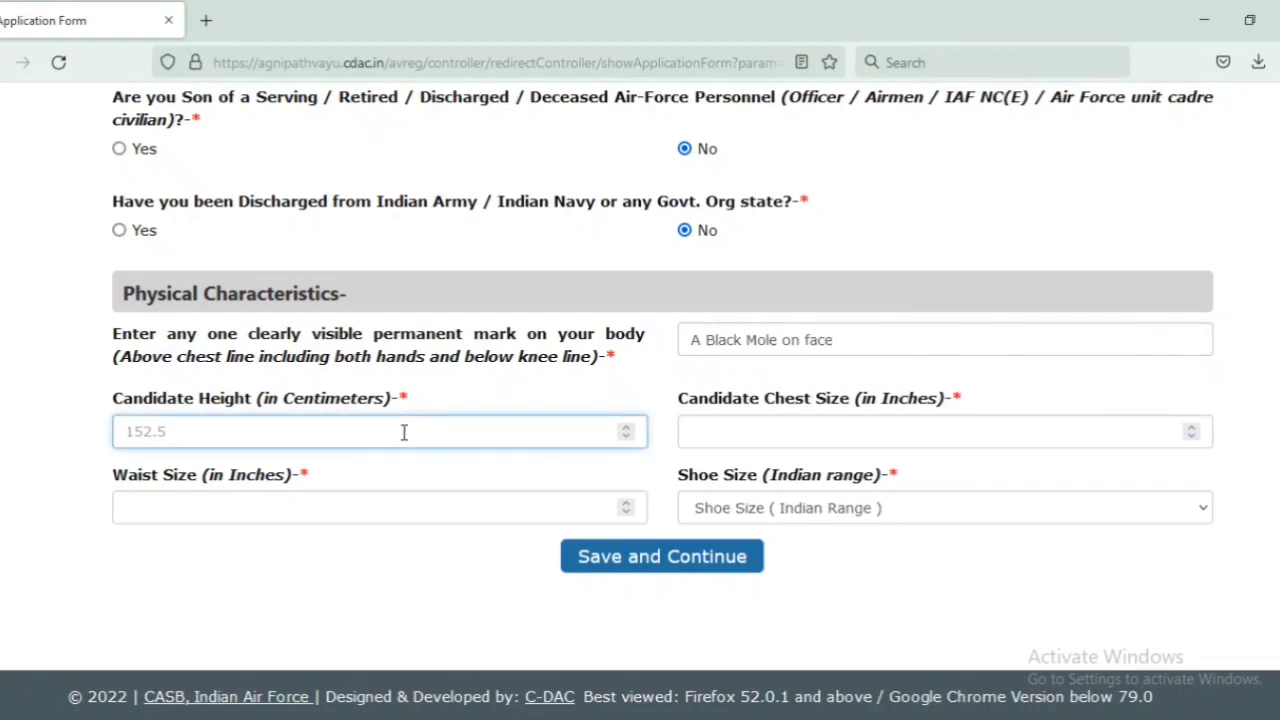
{"action": "type", "text": "165"}
{"action": "key", "text": "Tab"}
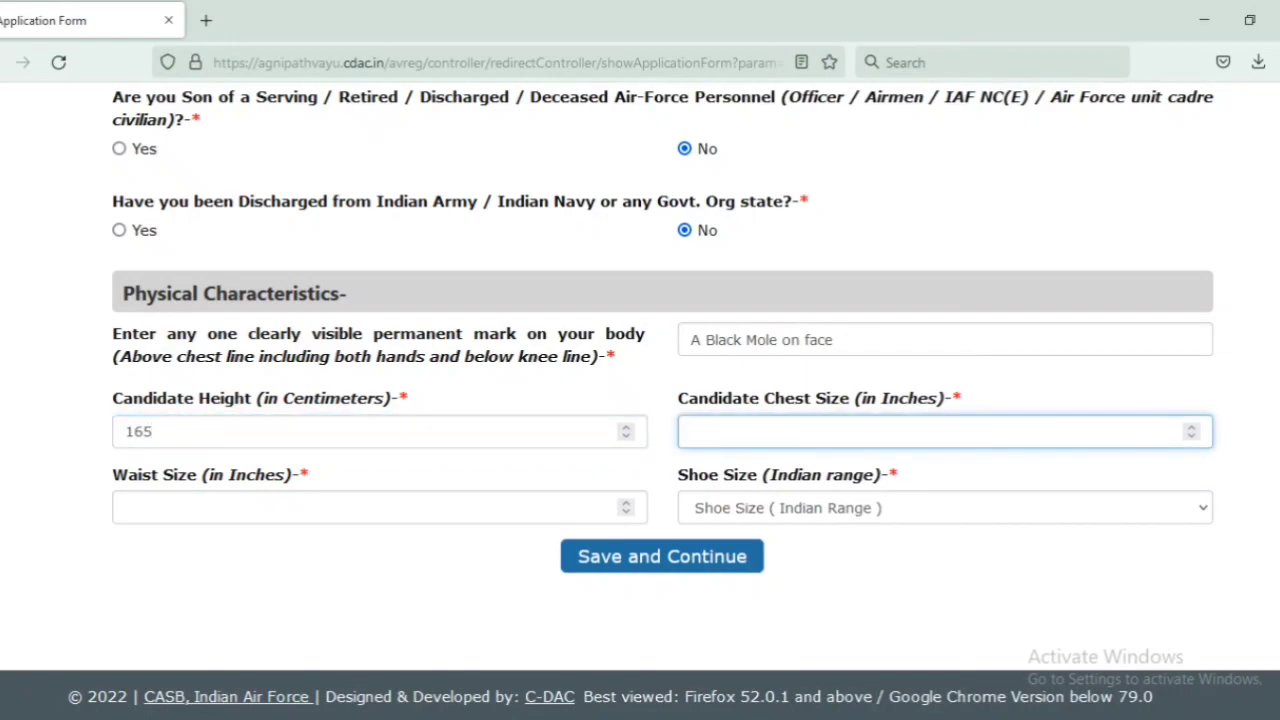
{"action": "type", "text": "42"}
{"action": "key", "text": "Tab"}
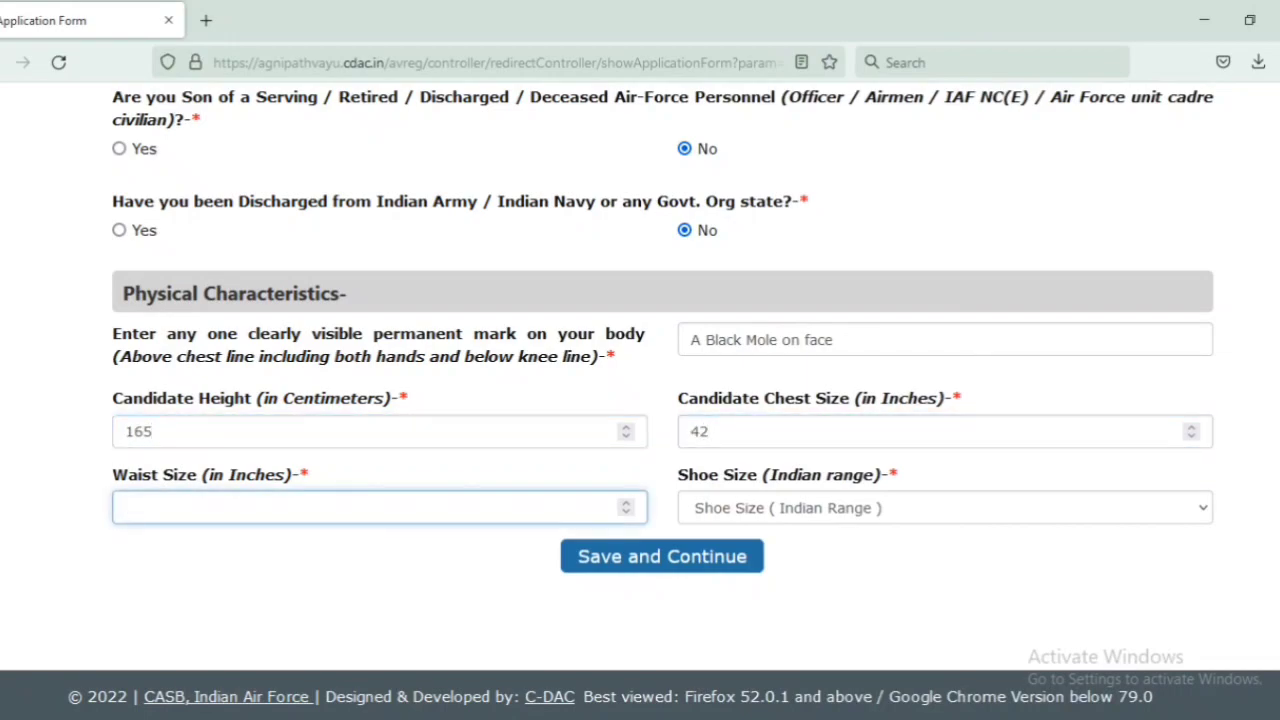
{"action": "type", "text": "32"}
{"action": "key", "text": "Tab"}
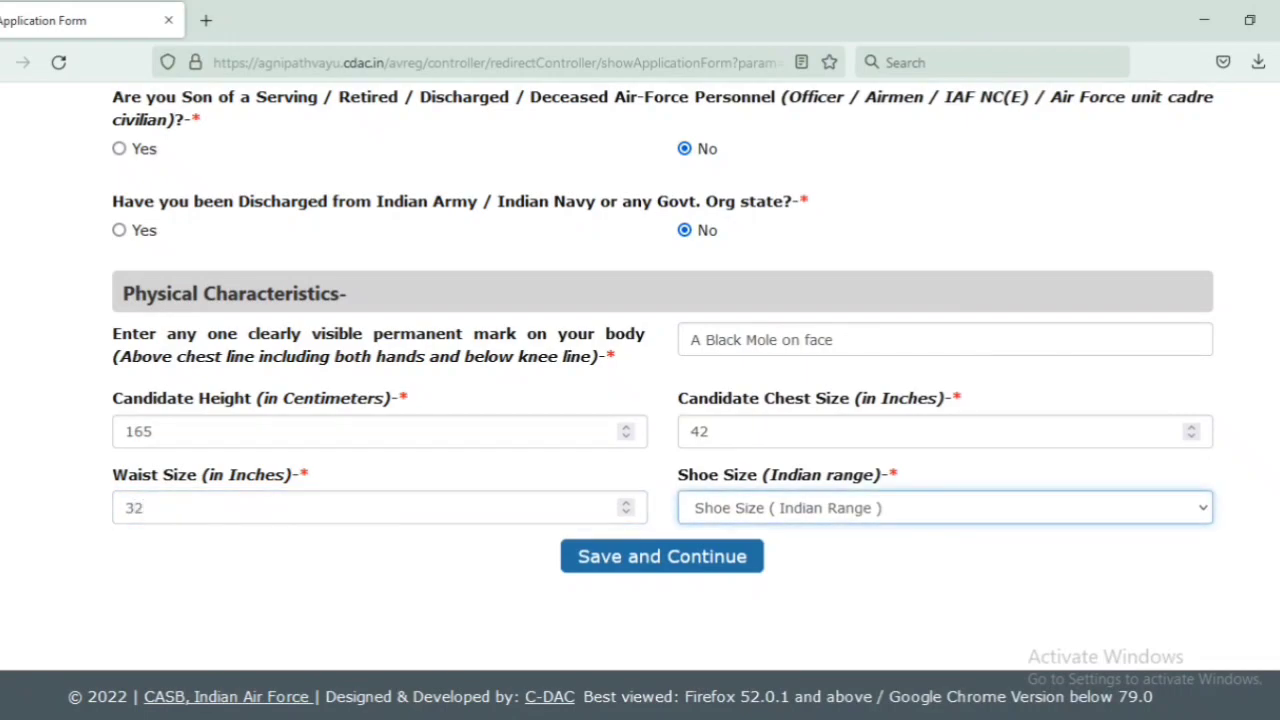
{"action": "key", "text": "8"}
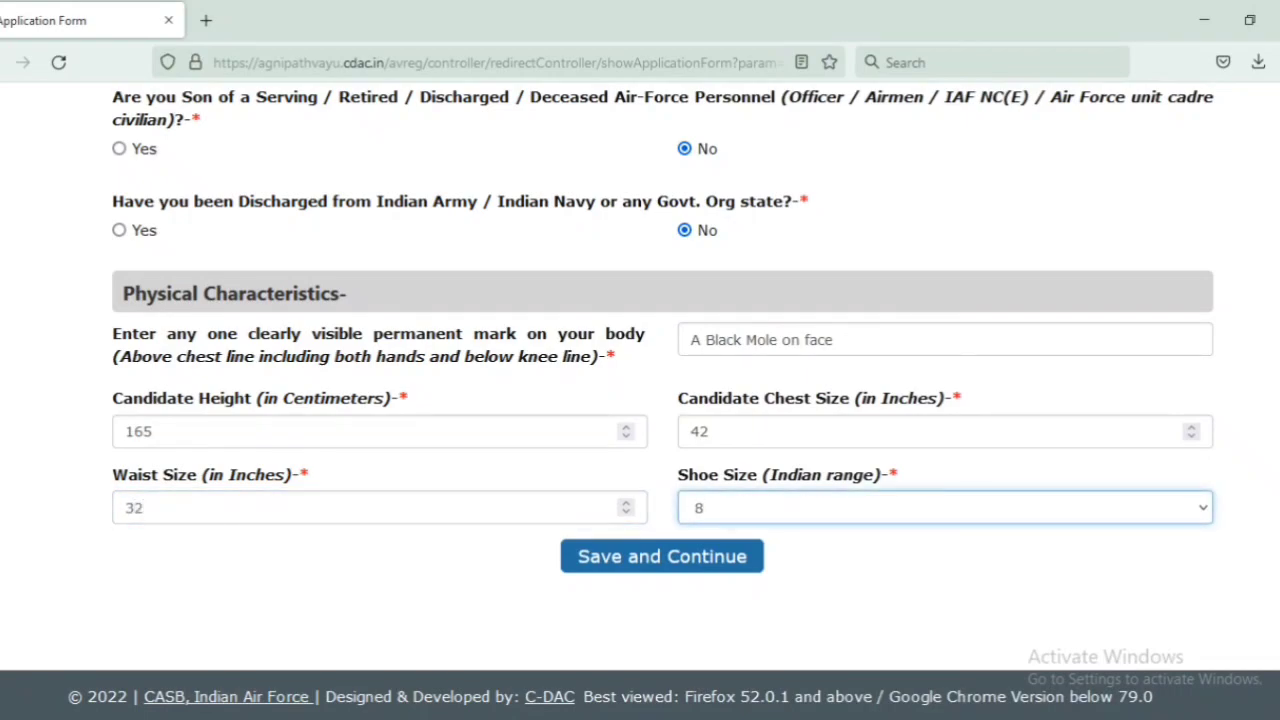
{"action": "left_click", "coordinate": [479, 609]}
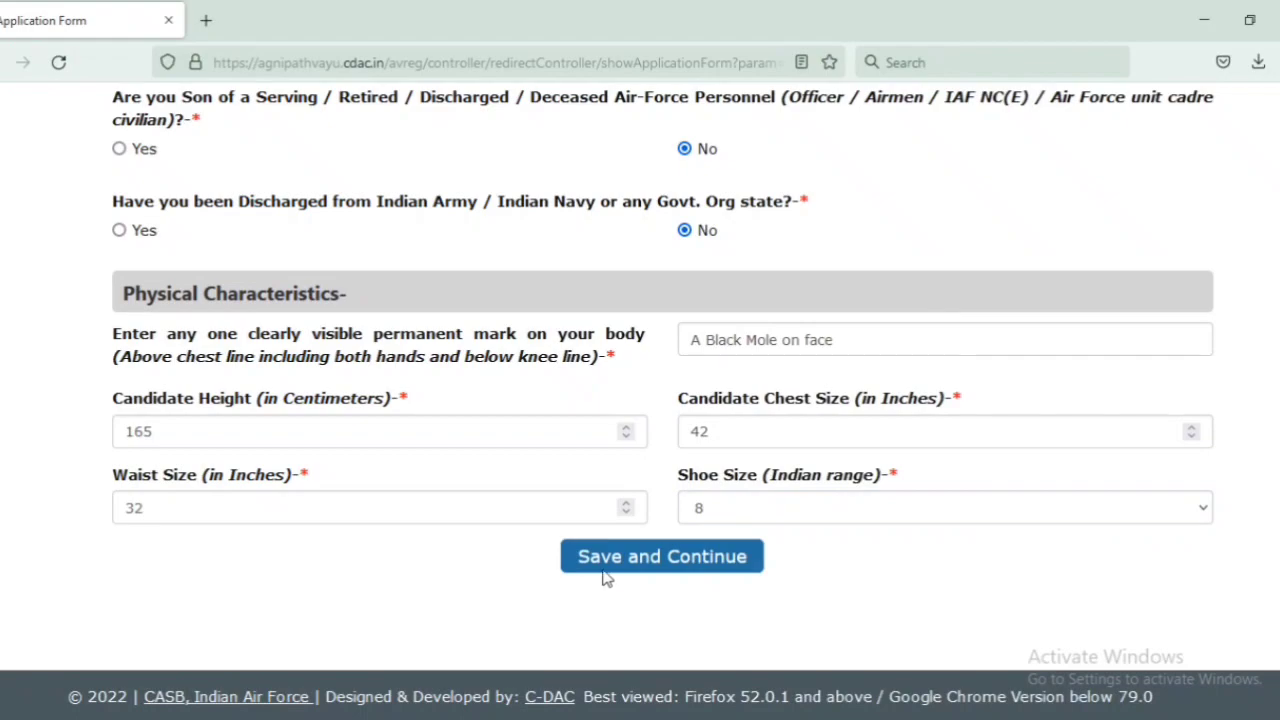
{"action": "left_click", "coordinate": [668, 557]}
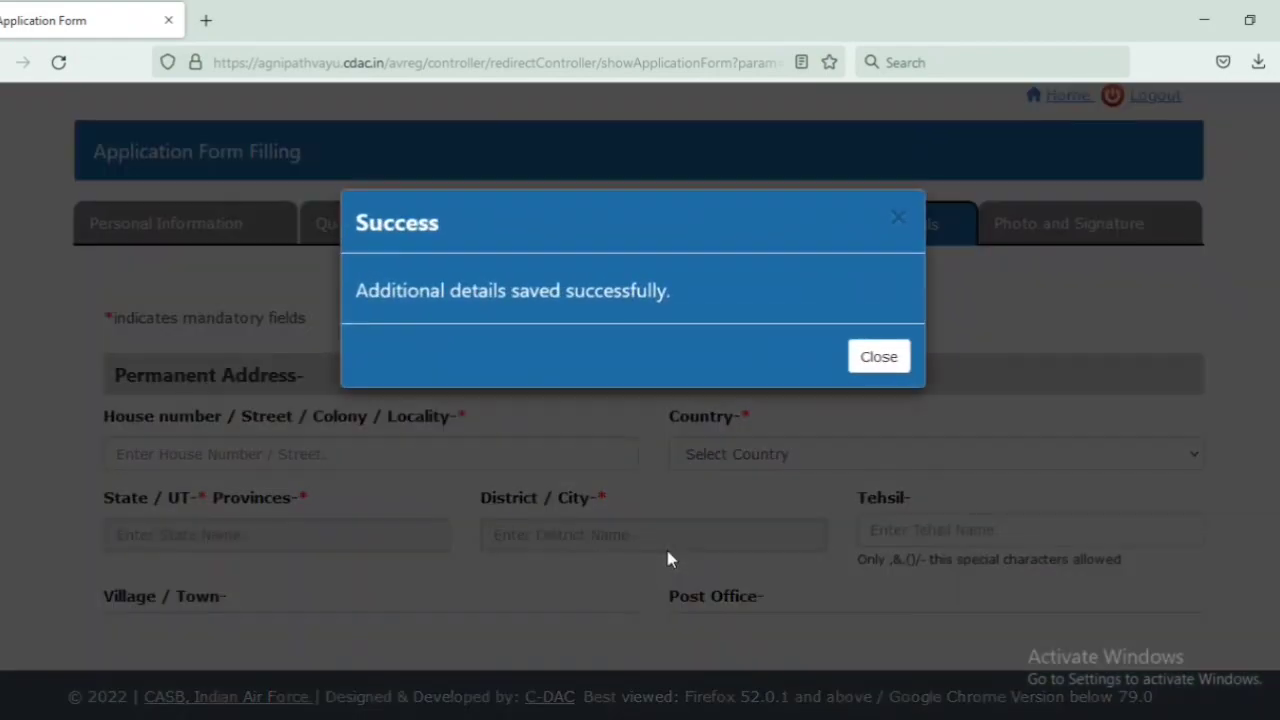
Step: Fill in the permanent and communication address fields and save the communication details
{"action": "left_click", "coordinate": [878, 366]}
{"action": "scroll", "coordinate": [946, 346], "scroll_direction": "down", "scroll_amount": 3}
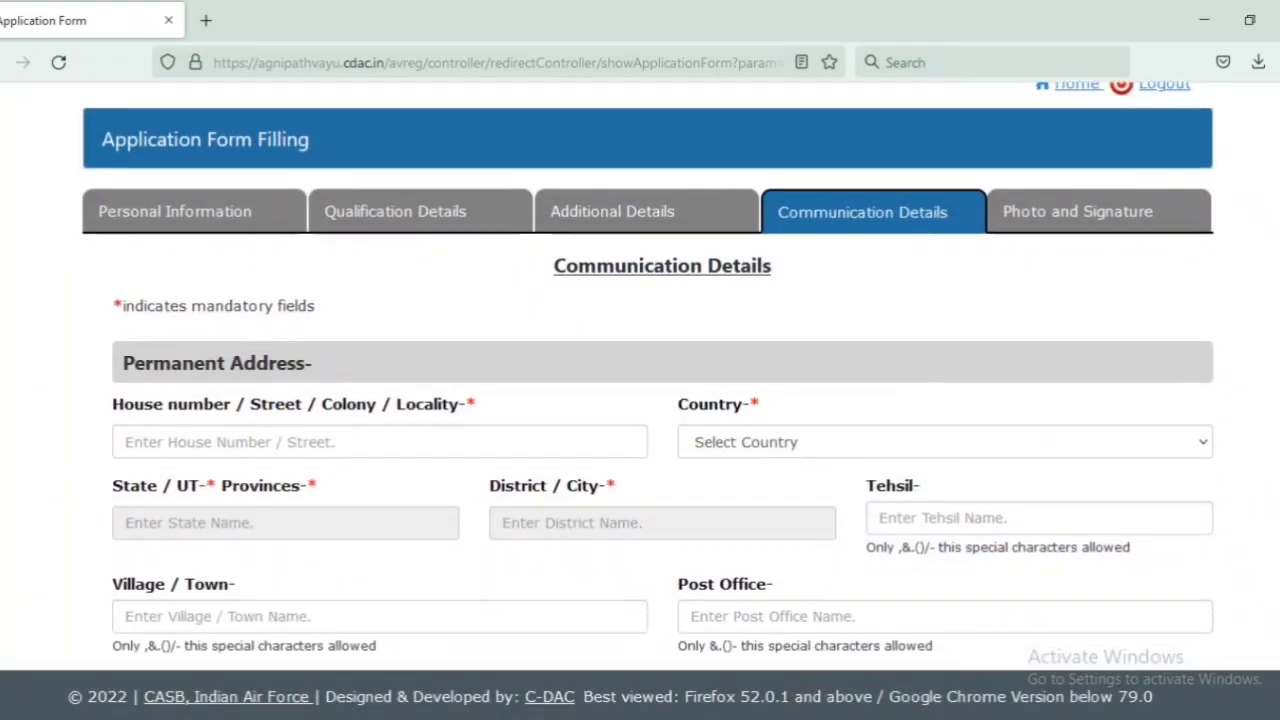
{"action": "scroll", "coordinate": [340, 160], "scroll_direction": "down", "scroll_amount": 3}
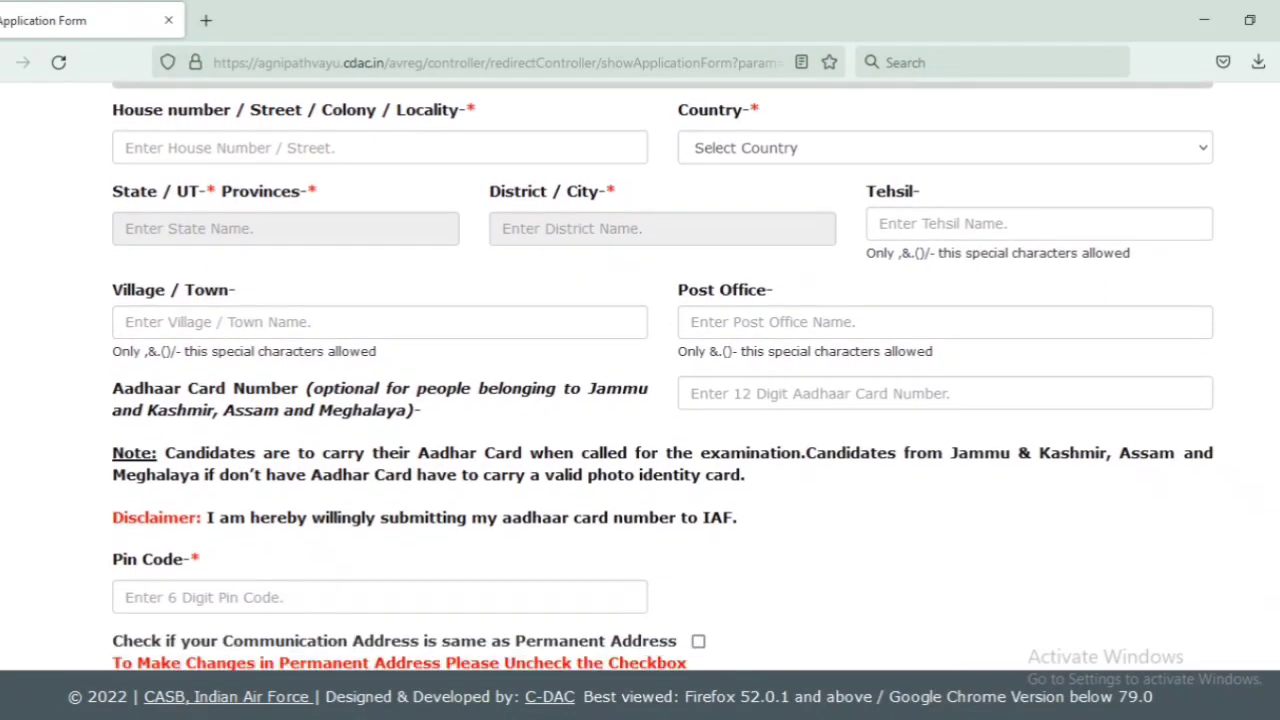
{"action": "scroll", "coordinate": [340, 160], "scroll_direction": "up", "scroll_amount": 1}
{"action": "left_click", "coordinate": [320, 183]}
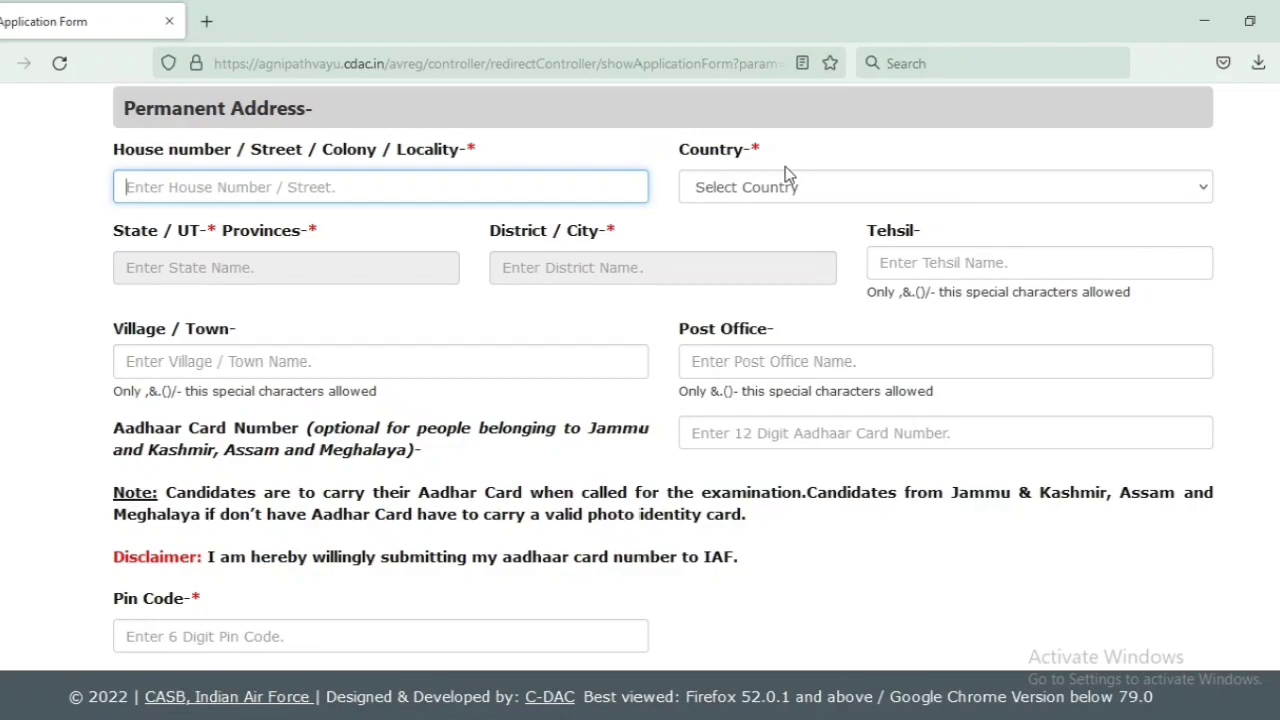
{"action": "scroll", "coordinate": [785, 166], "scroll_direction": "down", "scroll_amount": 5}
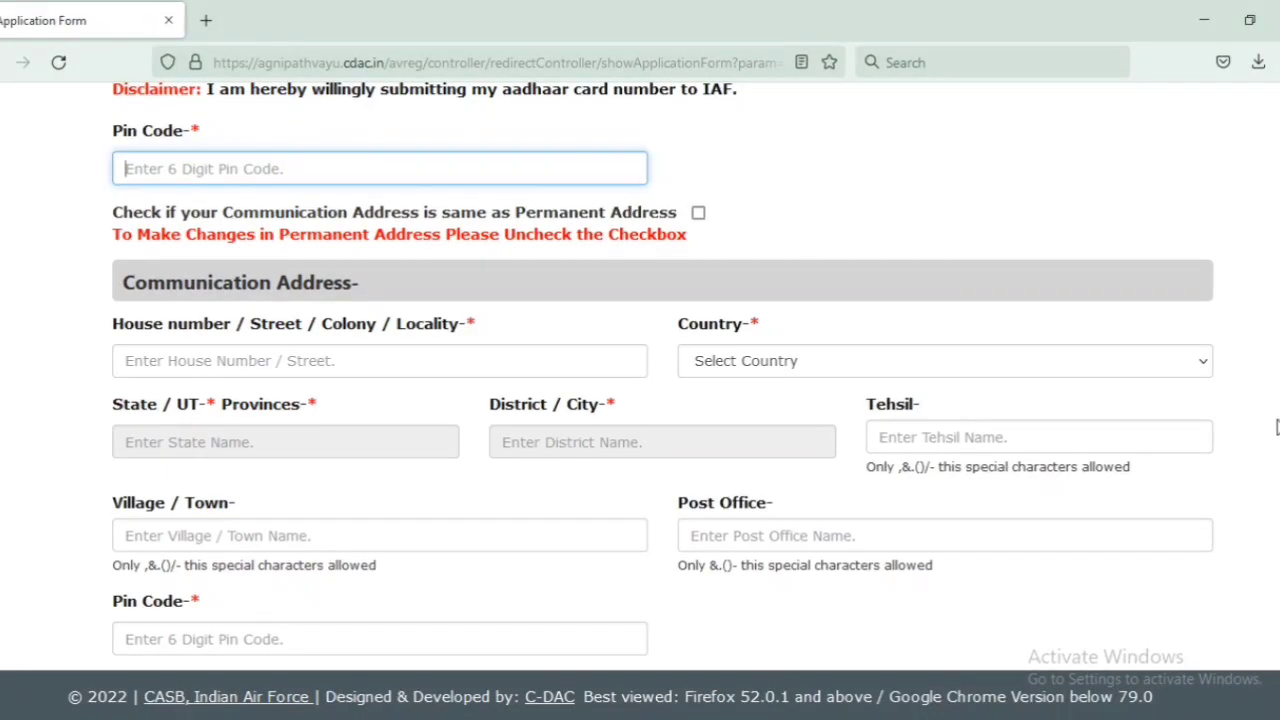
{"action": "scroll", "coordinate": [640, 400], "scroll_direction": "down", "scroll_amount": 1}
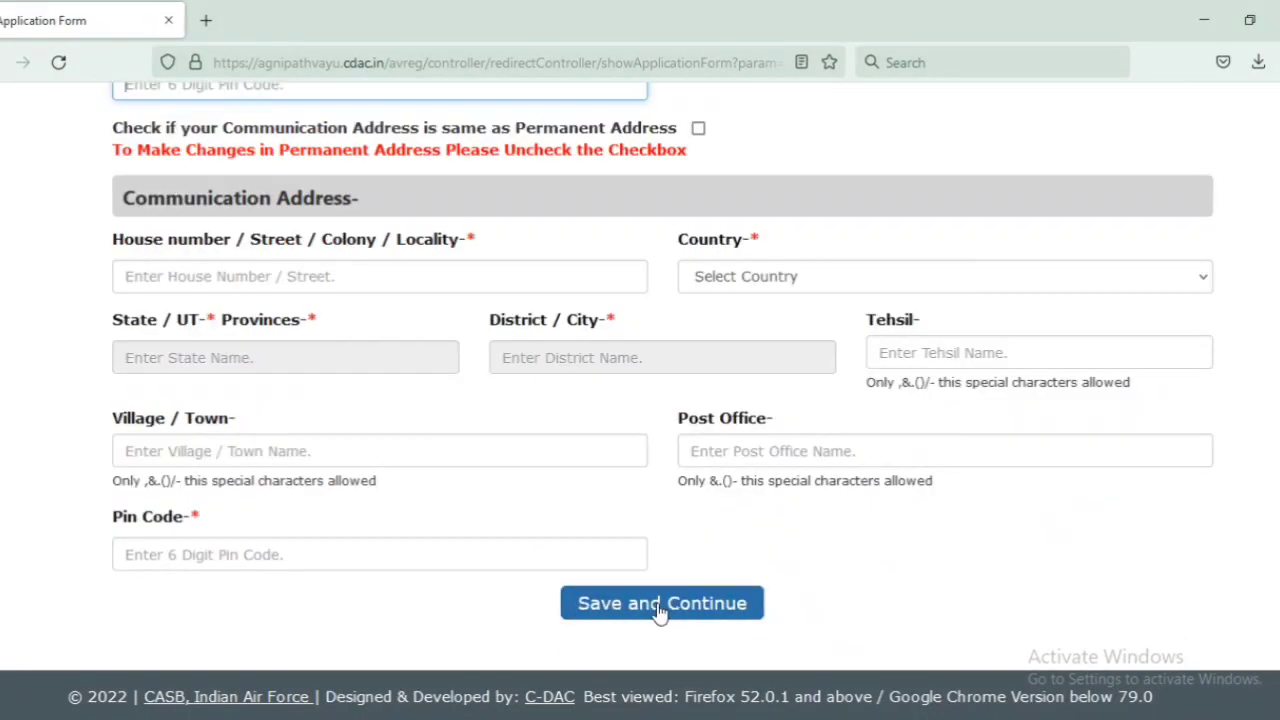
{"action": "scroll", "coordinate": [707, 228], "scroll_direction": "up", "scroll_amount": 1}
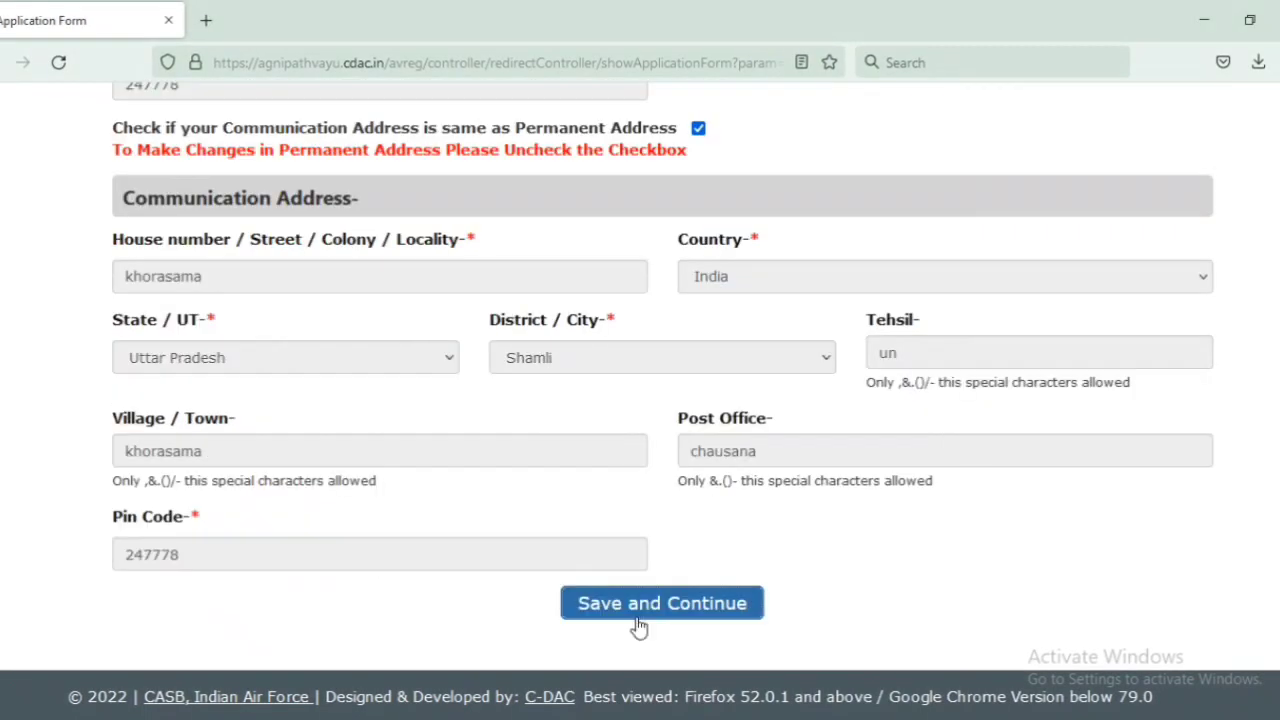
{"action": "left_click", "coordinate": [637, 626]}
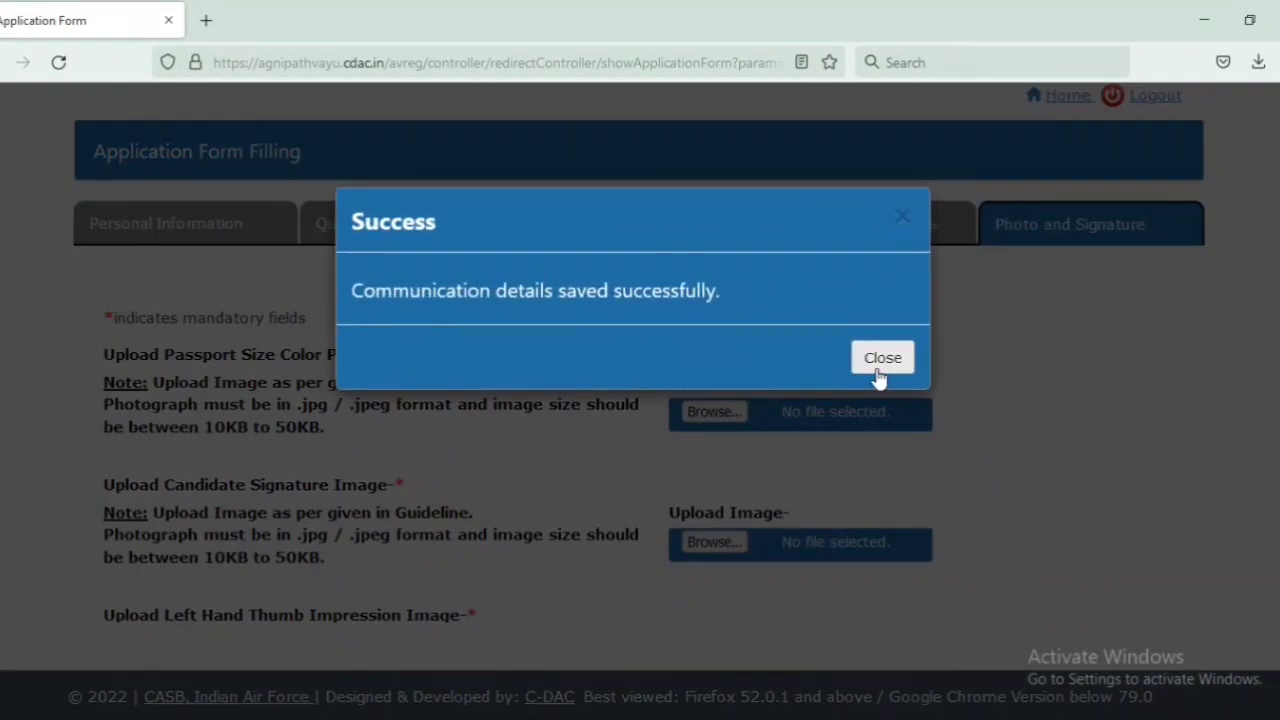
Step: Upload image.jpg as the passport-size colour photograph
{"action": "left_click", "coordinate": [878, 362]}
{"action": "scroll", "coordinate": [1146, 366], "scroll_direction": "down", "scroll_amount": 2}
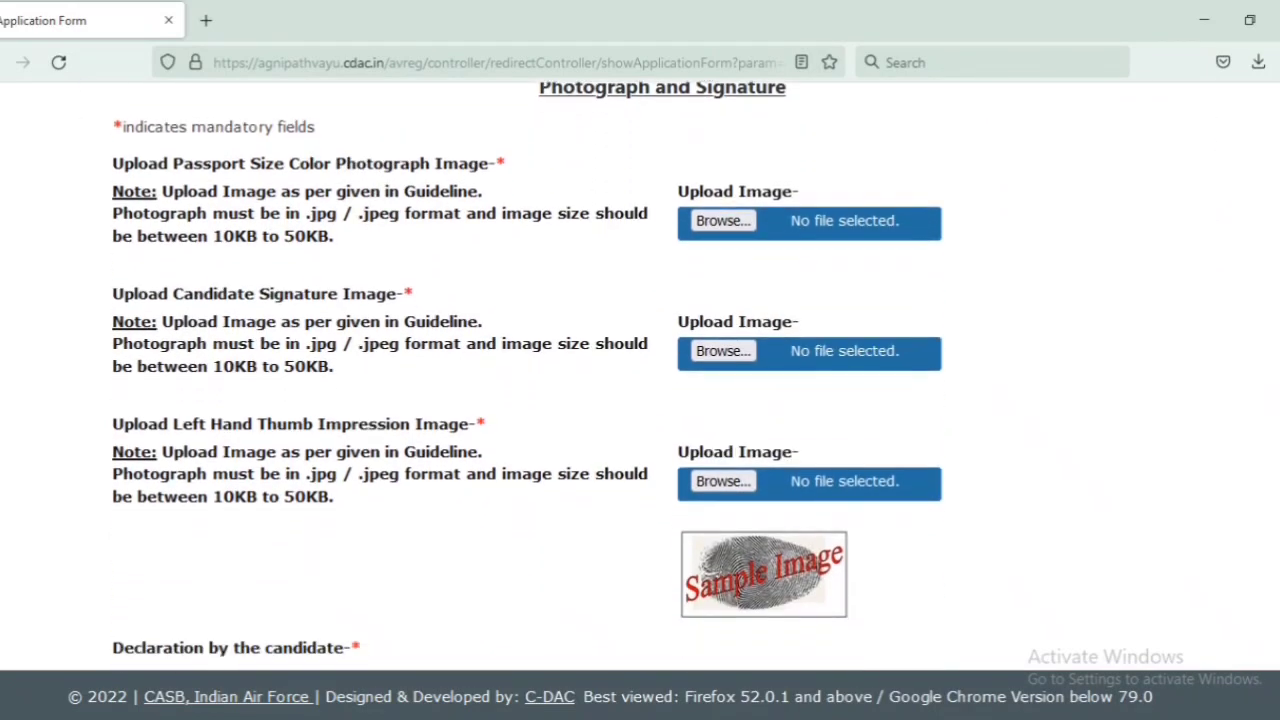
{"action": "left_click_drag", "start_coordinate": [162, 191], "coordinate": [188, 192]}
{"action": "left_click_drag", "start_coordinate": [257, 222], "coordinate": [365, 251]}
{"action": "left_click", "coordinate": [365, 251]}
{"action": "left_click", "coordinate": [705, 221]}
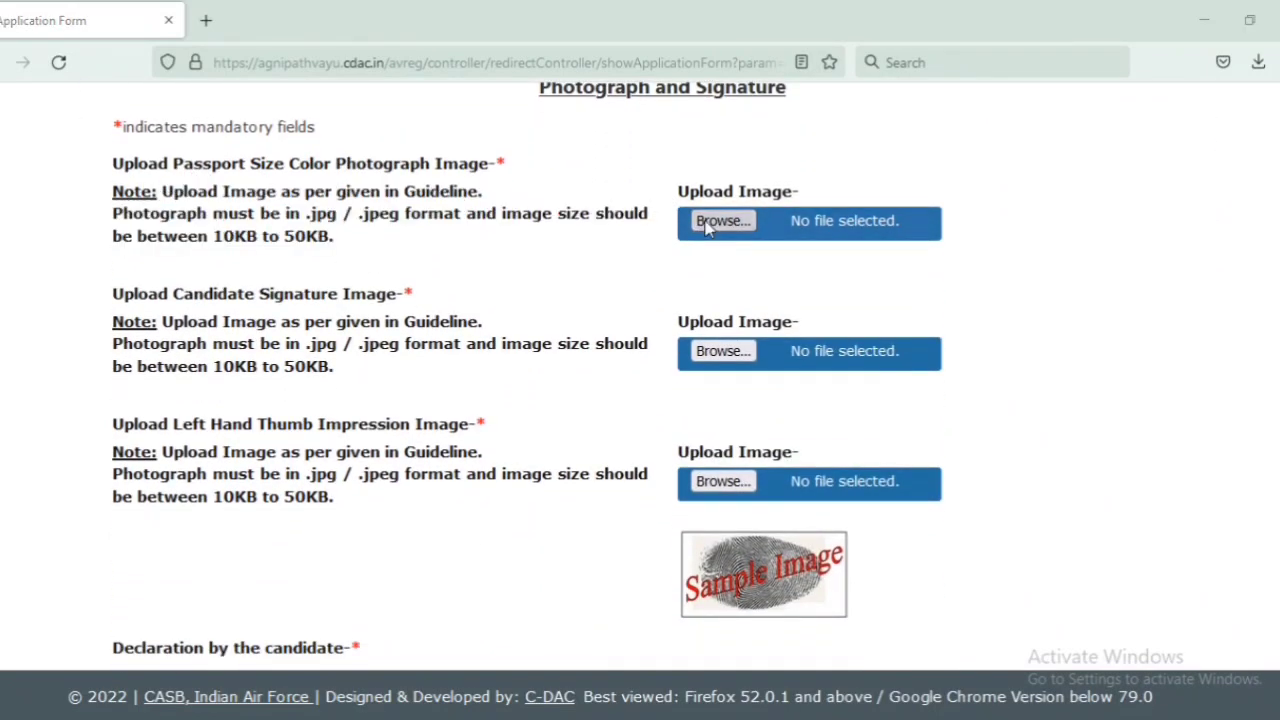
{"action": "left_click_drag", "start_coordinate": [1240, 265], "coordinate": [1245, 325]}
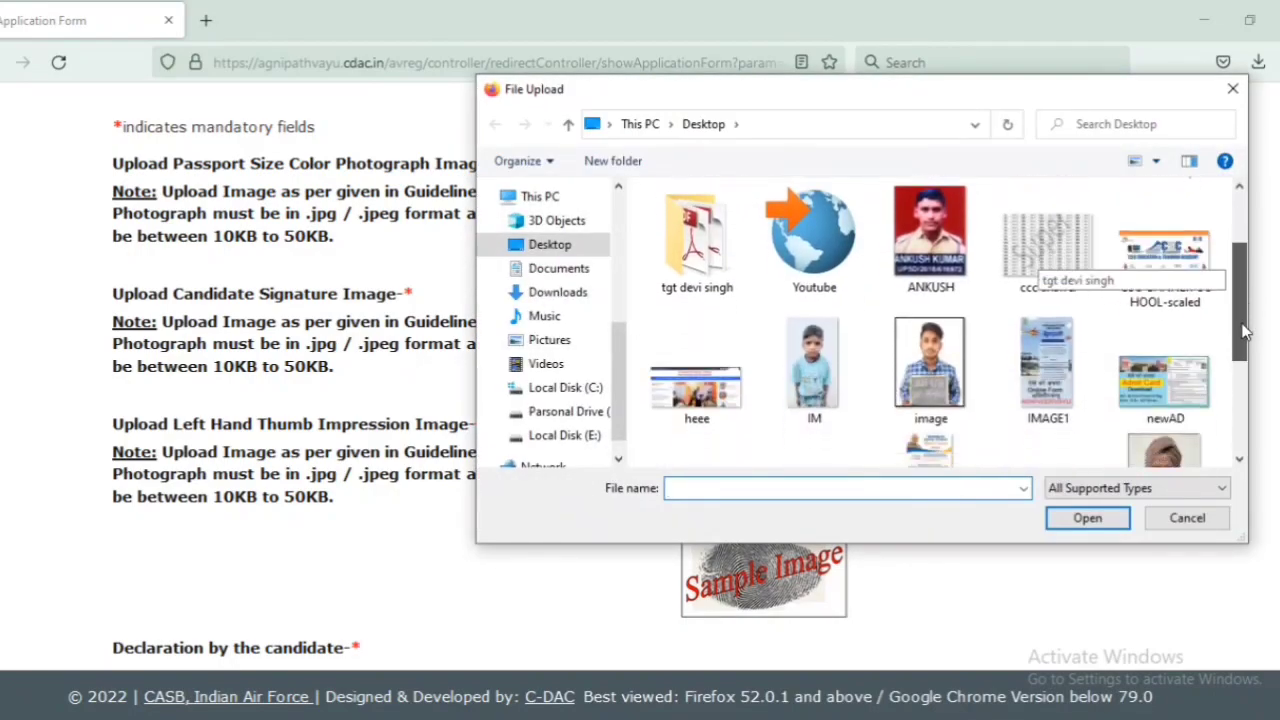
{"action": "double_click", "coordinate": [934, 360]}
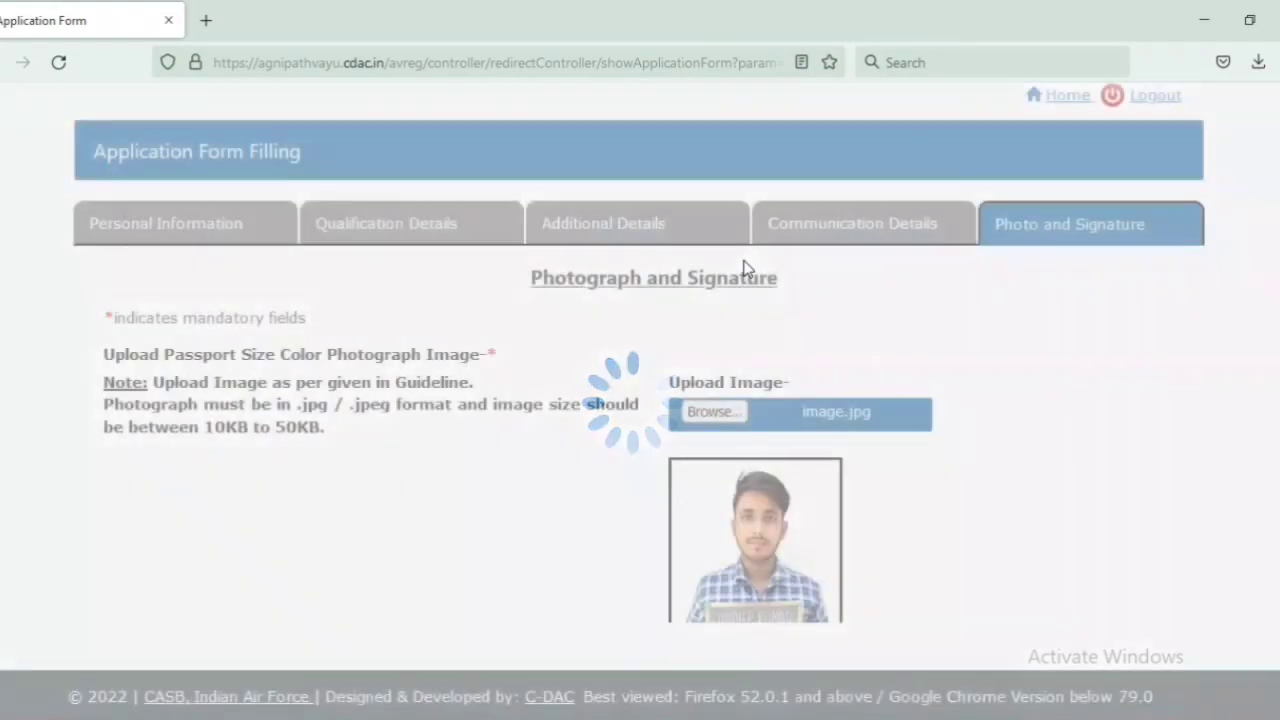
{"action": "left_click", "coordinate": [880, 358]}
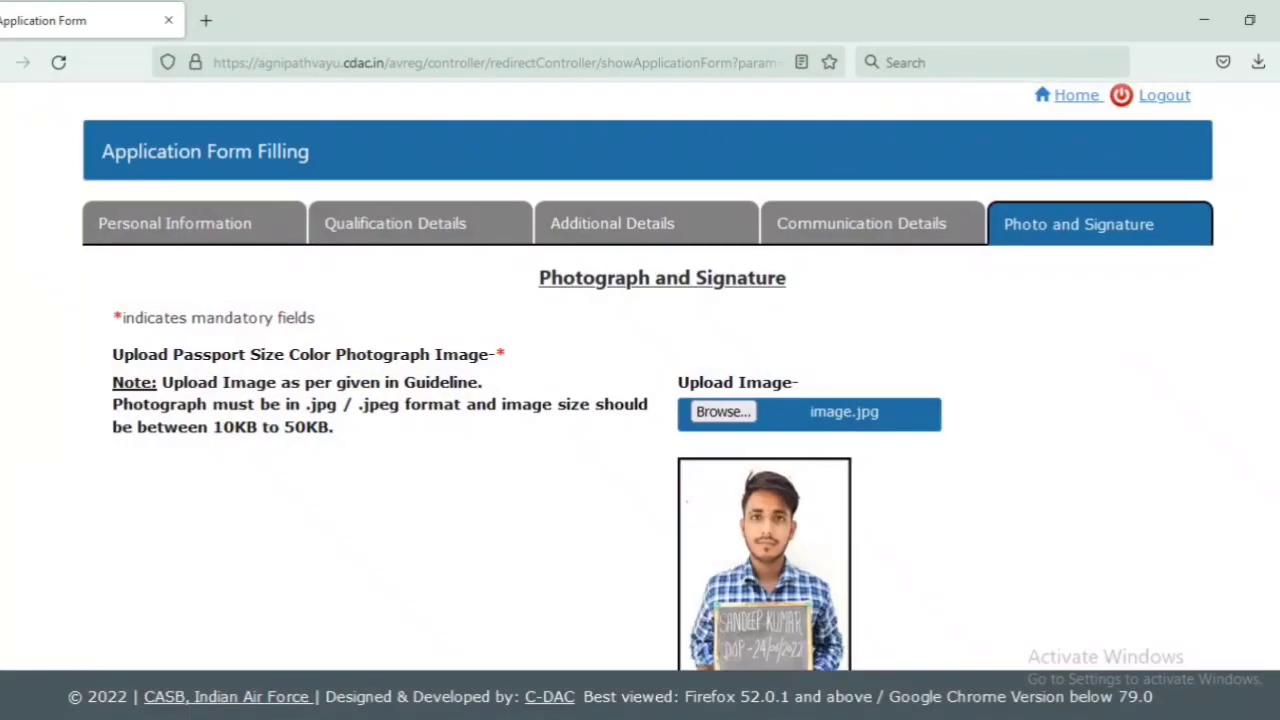
{"action": "scroll", "coordinate": [711, 408], "scroll_direction": "down", "scroll_amount": 2}
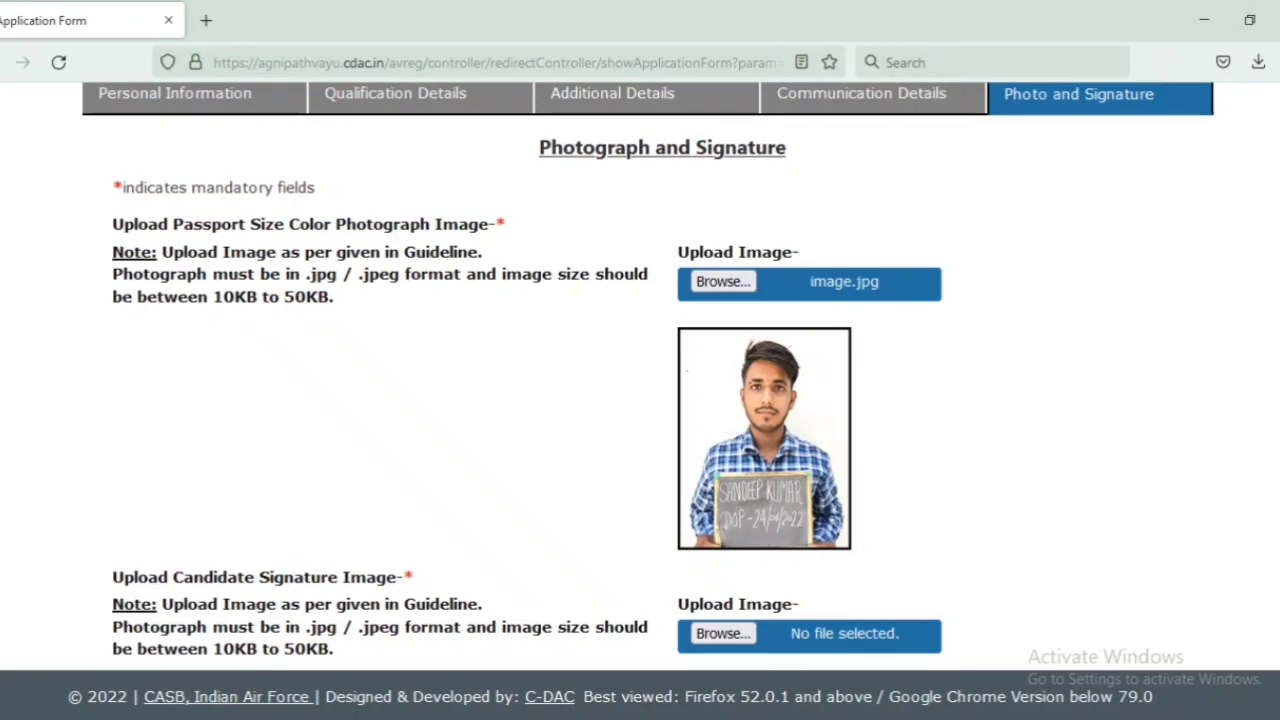
Step: Upload sig.jpg as the candidate signature
{"action": "scroll", "coordinate": [545, 178], "scroll_direction": "down", "scroll_amount": 2}
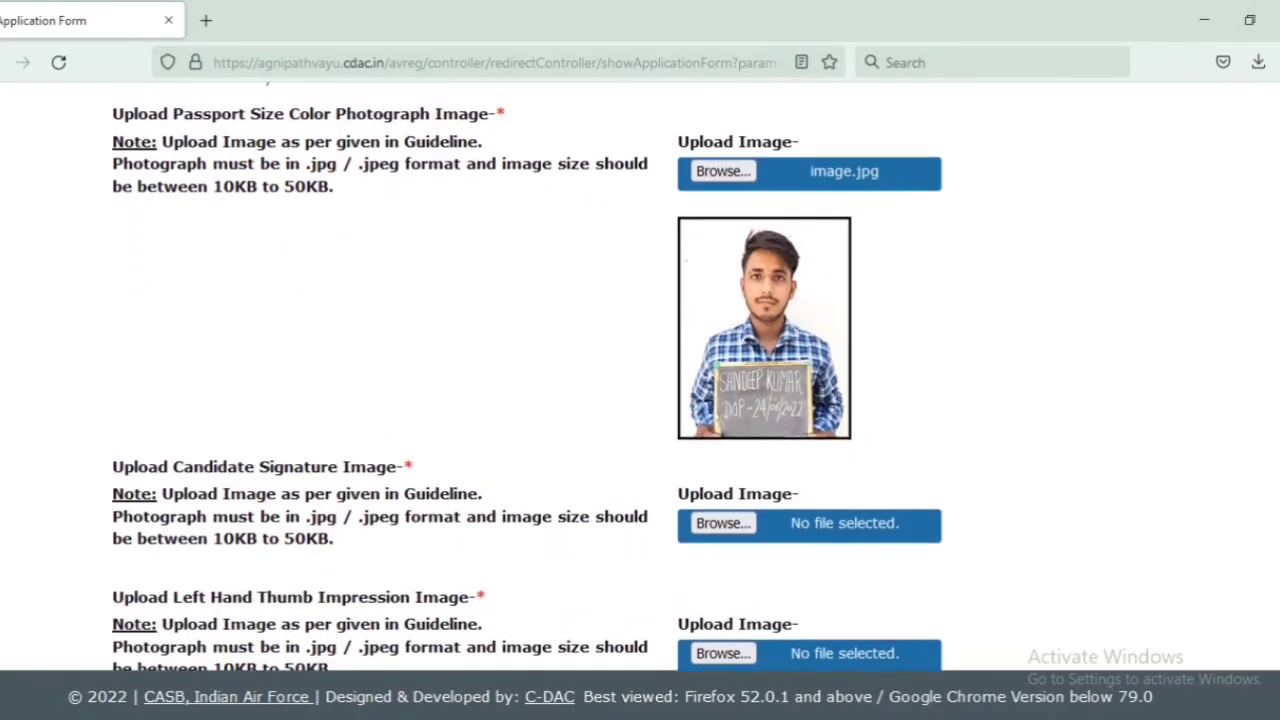
{"action": "left_click_drag", "start_coordinate": [112, 128], "coordinate": [351, 229]}
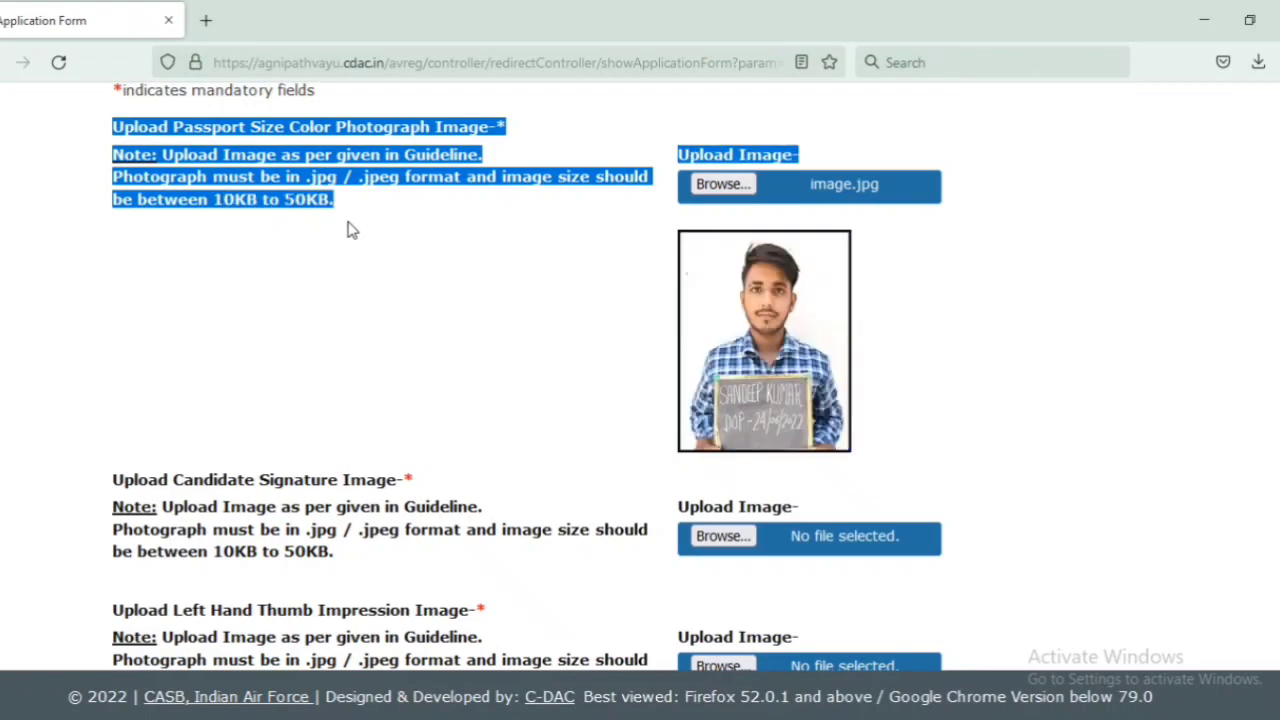
{"action": "left_click", "coordinate": [348, 227]}
{"action": "scroll", "coordinate": [1222, 340], "scroll_direction": "down", "scroll_amount": 2}
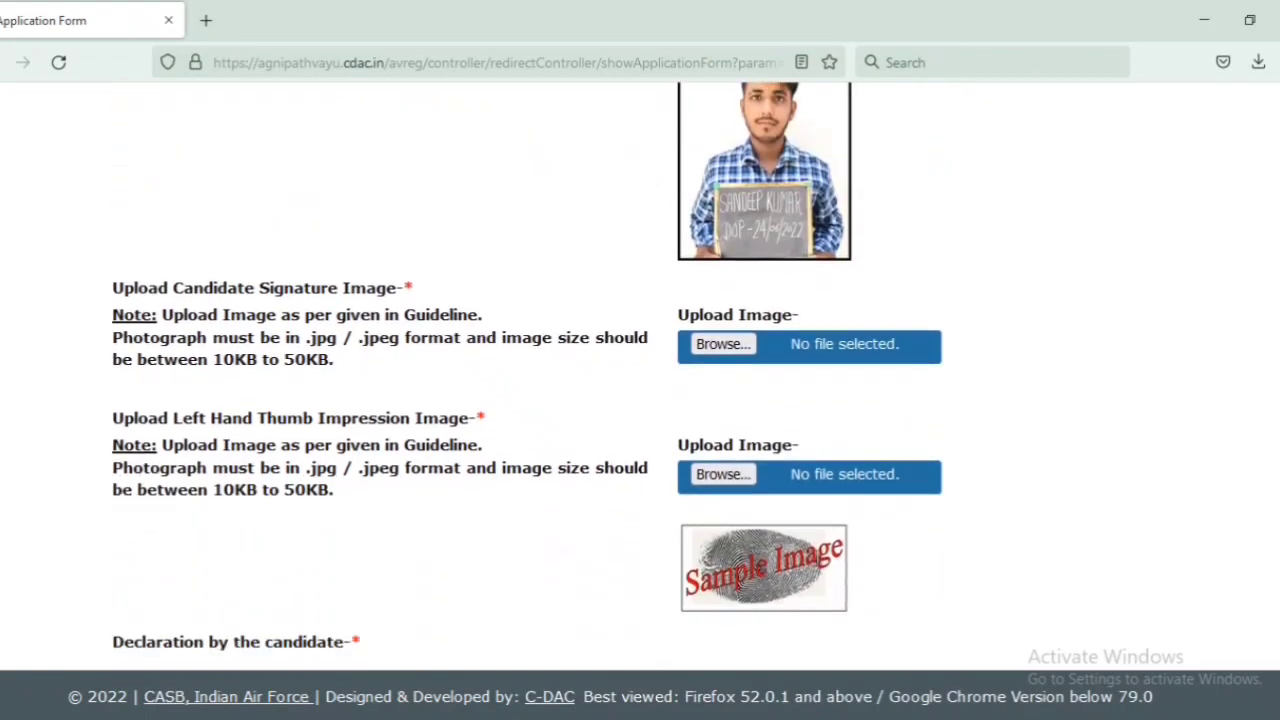
{"action": "left_click", "coordinate": [707, 348]}
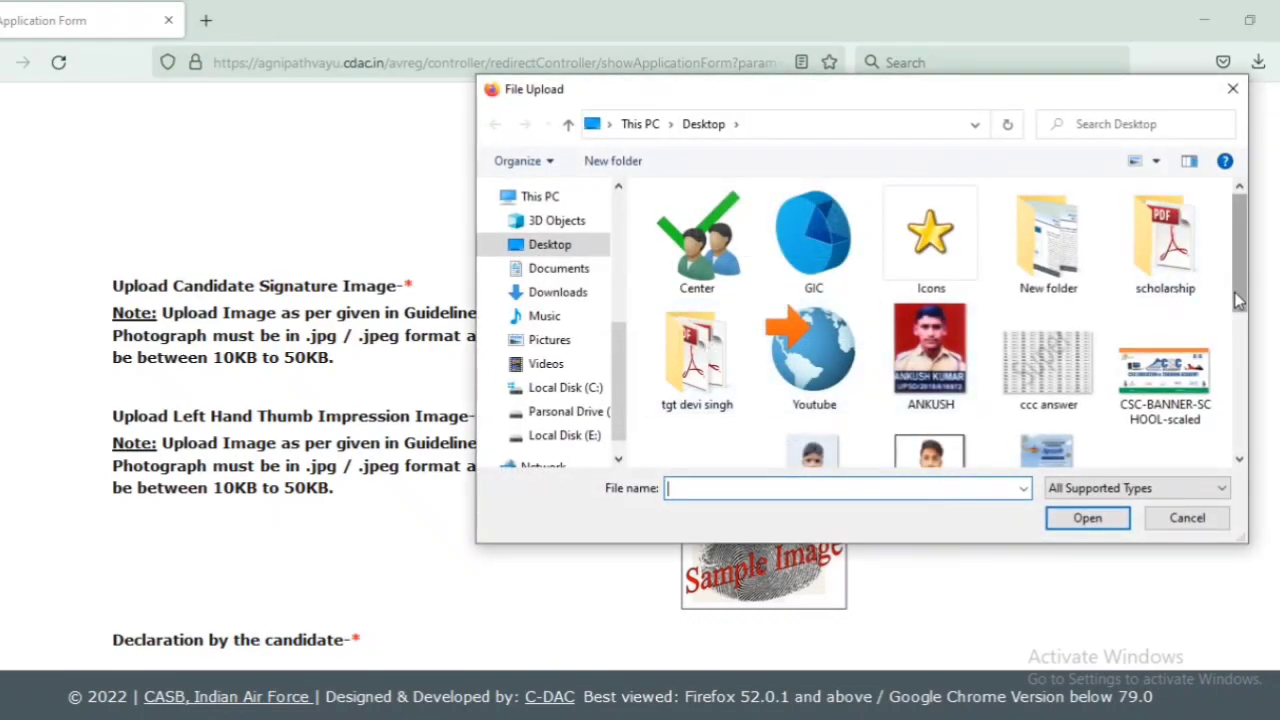
{"action": "scroll", "coordinate": [1238, 293], "scroll_direction": "down", "scroll_amount": 3}
{"action": "left_click", "coordinate": [1045, 365]}
{"action": "double_click", "coordinate": [1045, 365]}
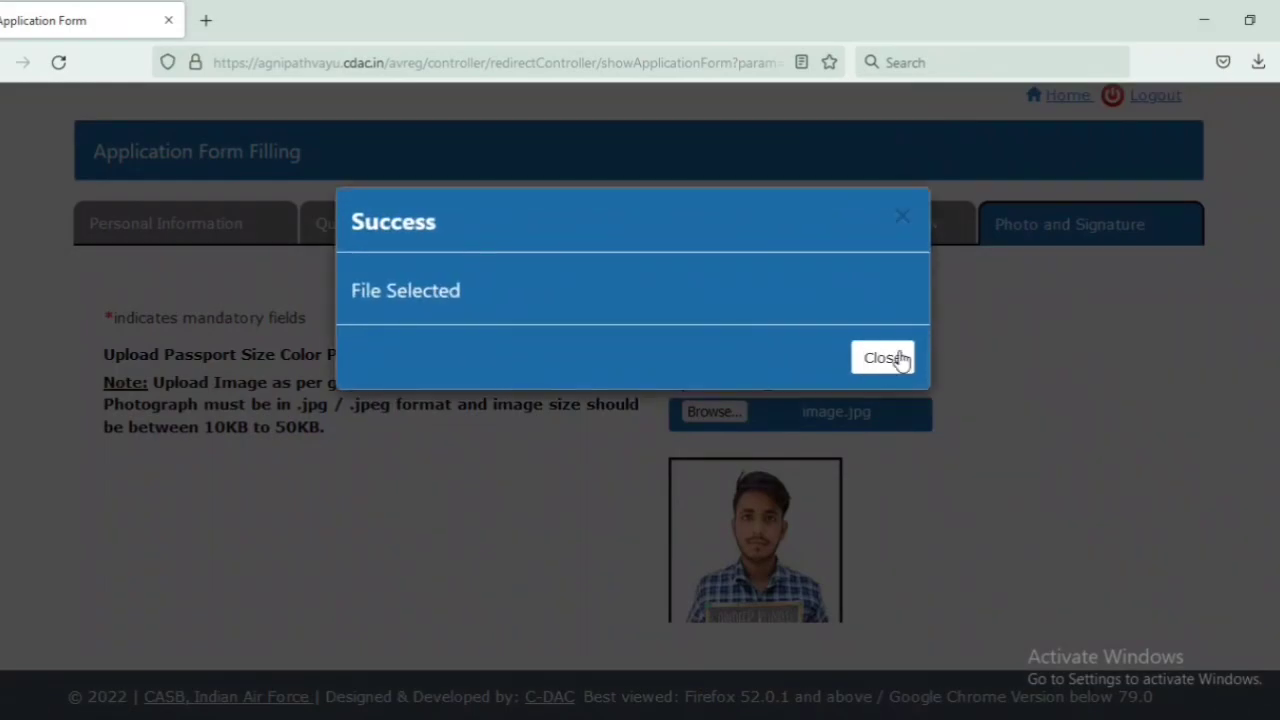
{"action": "left_click", "coordinate": [884, 359]}
Step: Select the tham file for the left thumb impression
{"action": "scroll", "coordinate": [463, 413], "scroll_direction": "down", "scroll_amount": 5}
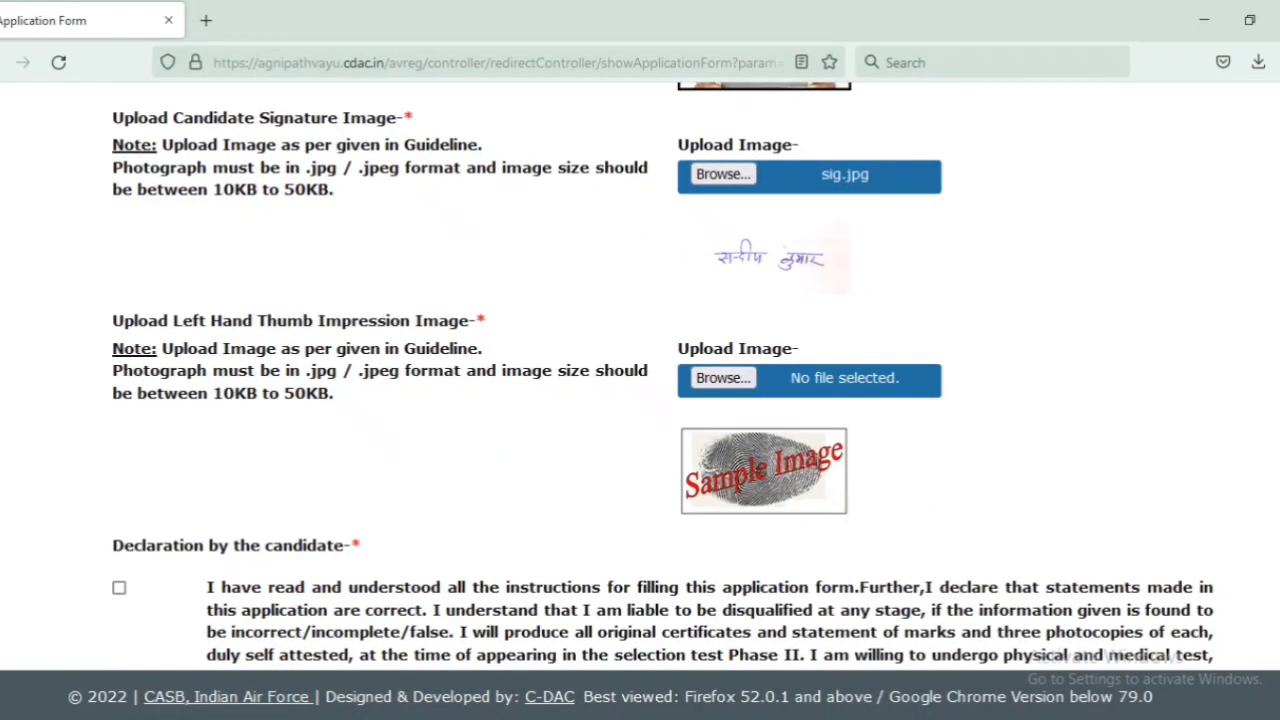
{"action": "left_click", "coordinate": [720, 378]}
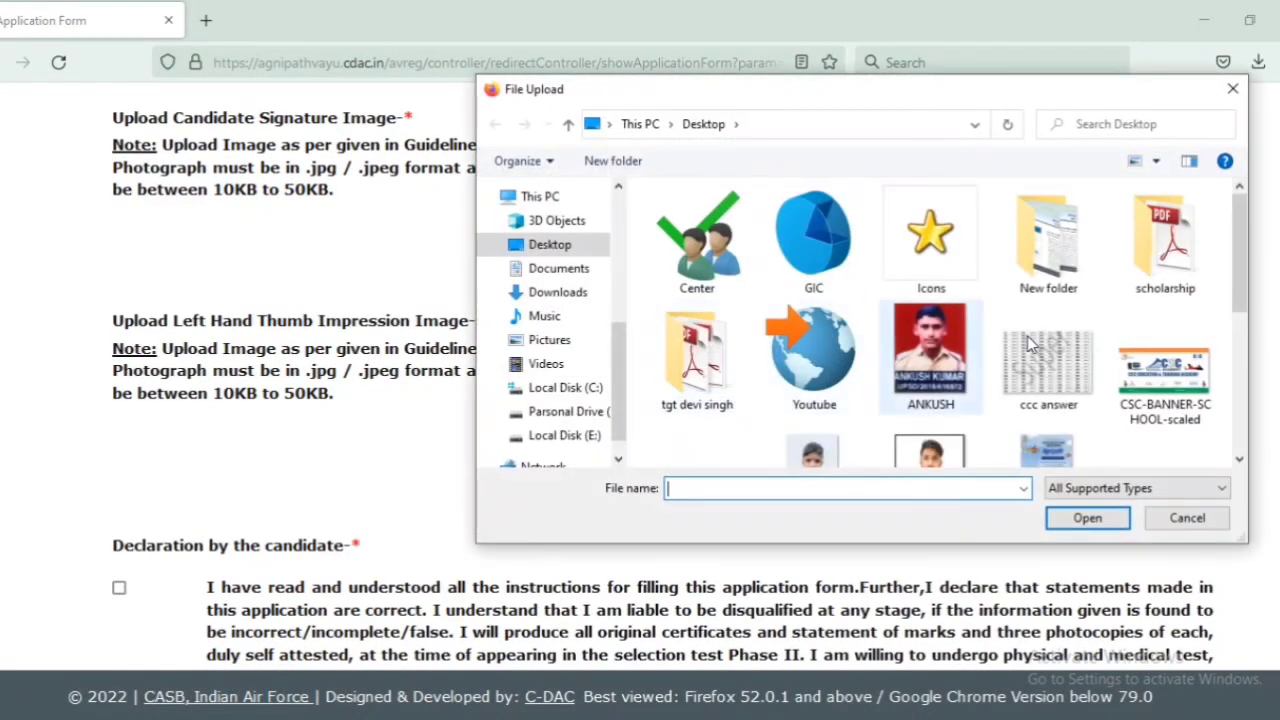
{"action": "scroll", "coordinate": [1220, 300], "scroll_direction": "down", "scroll_amount": 5}
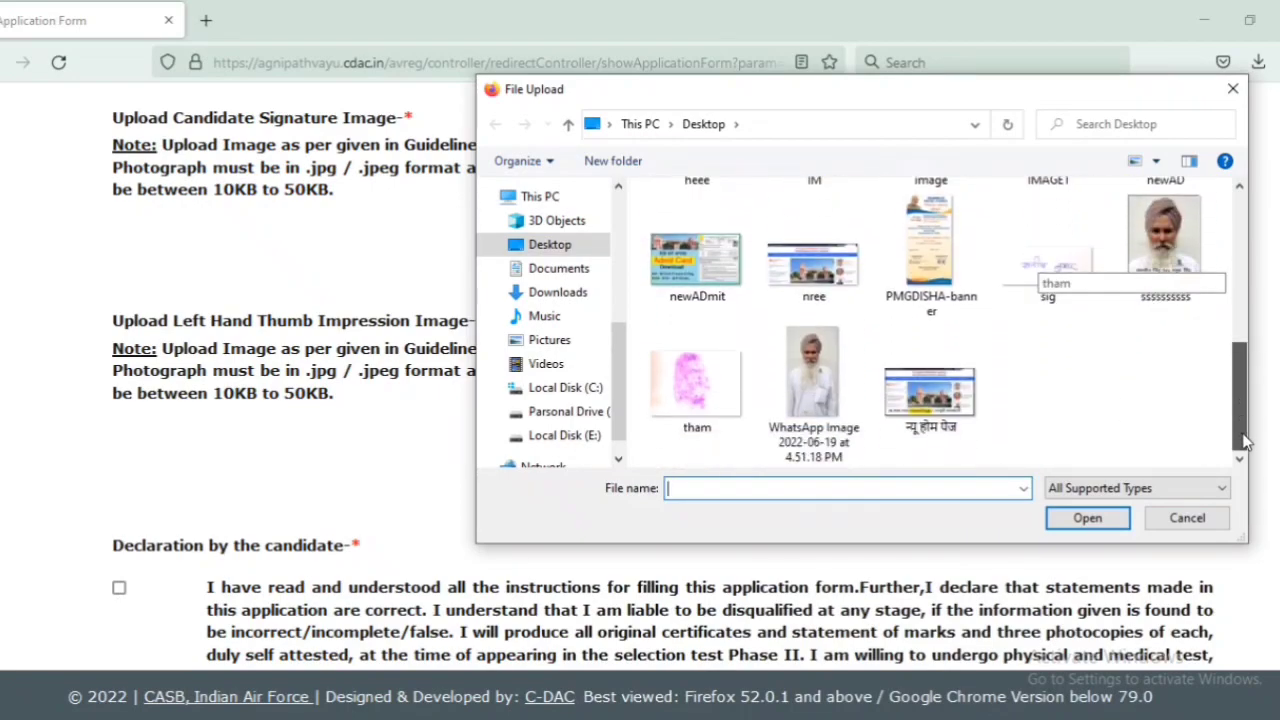
{"action": "double_click", "coordinate": [697, 385]}
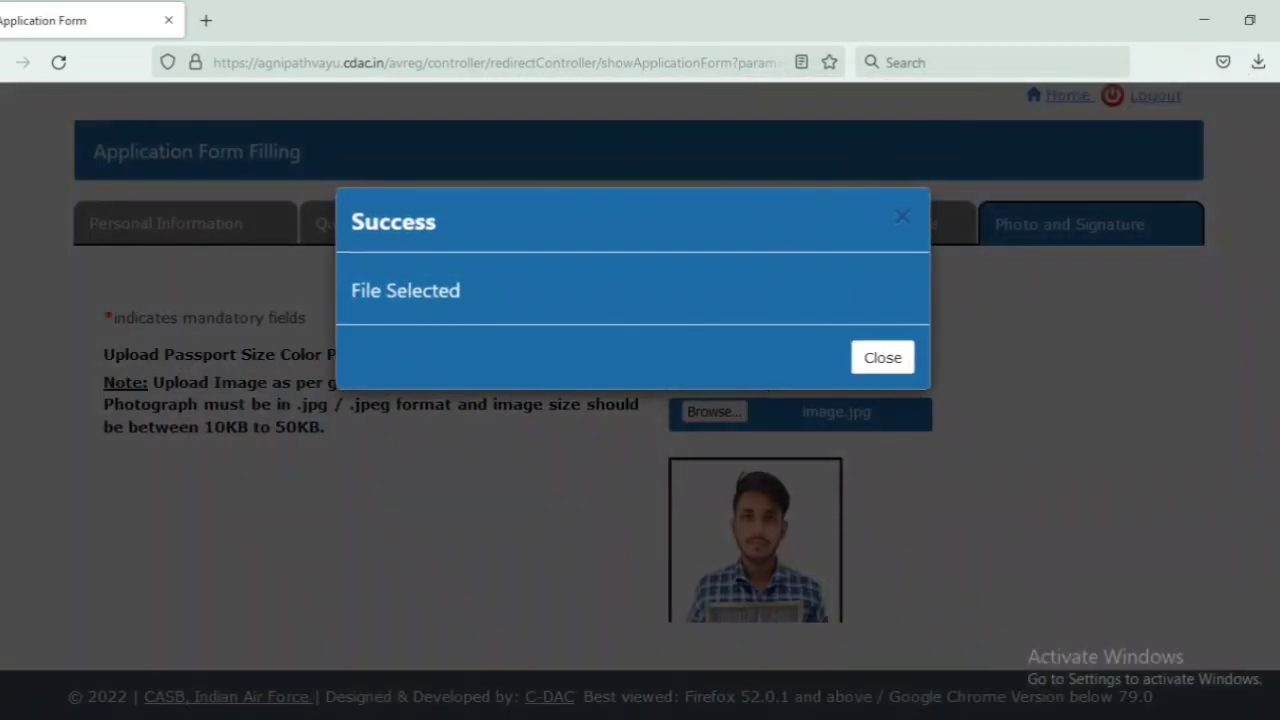
Step: Tick the candidate declaration, enter the place of declaration, and save the photo and signature details
{"action": "left_click", "coordinate": [883, 357]}
{"action": "scroll", "coordinate": [889, 363], "scroll_direction": "down", "scroll_amount": 5}
{"action": "scroll", "coordinate": [604, 484], "scroll_direction": "down", "scroll_amount": 3}
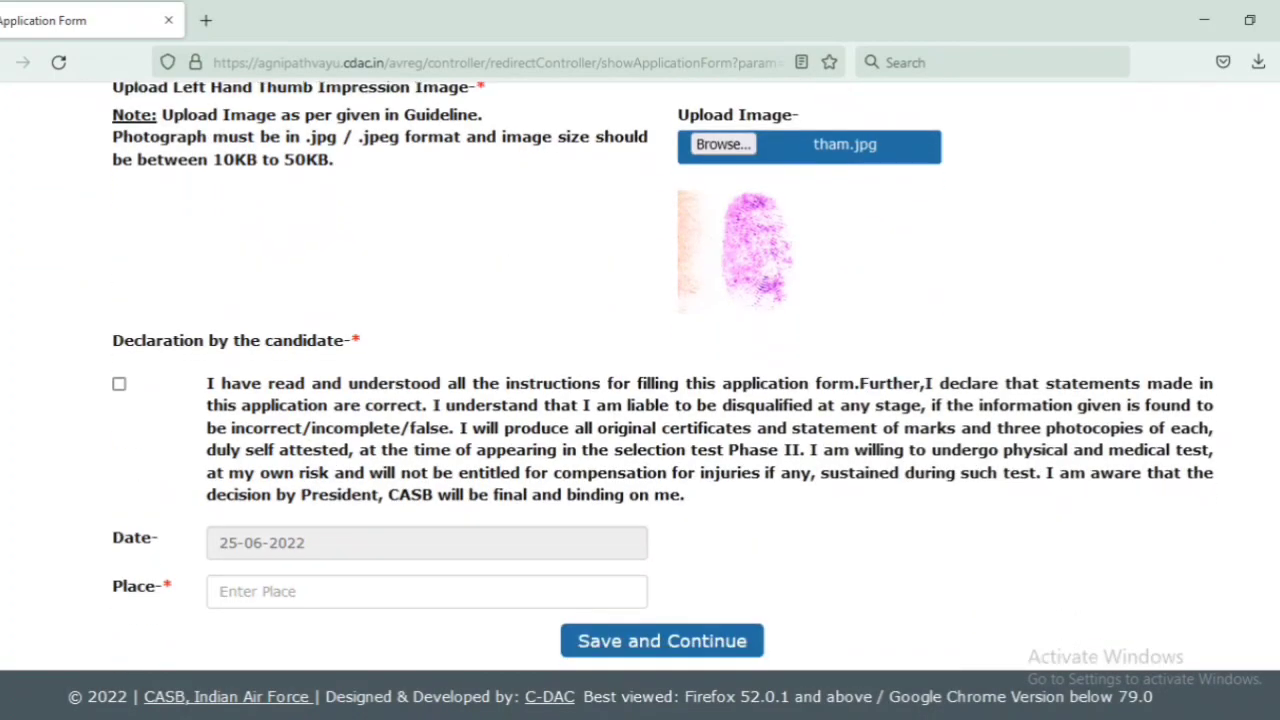
{"action": "left_click", "coordinate": [120, 386]}
{"action": "left_click", "coordinate": [338, 585]}
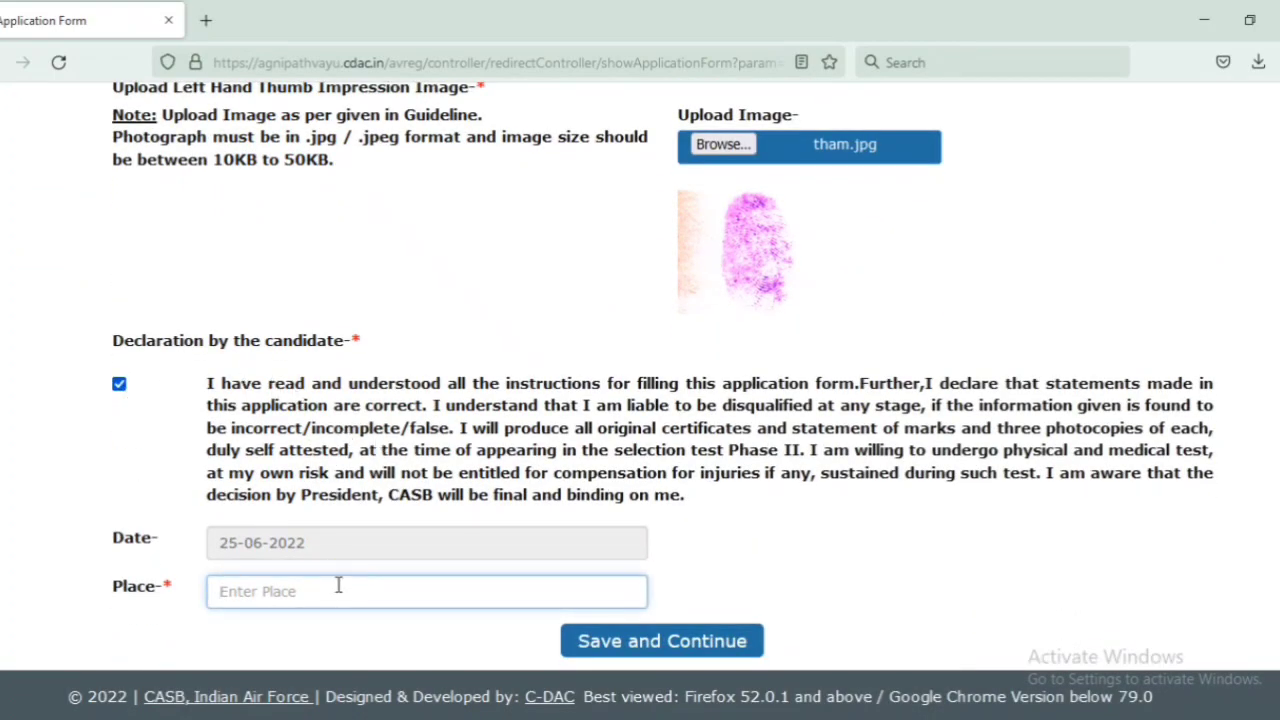
{"action": "type", "text": "khorasama"}
{"action": "left_click", "coordinate": [672, 655]}
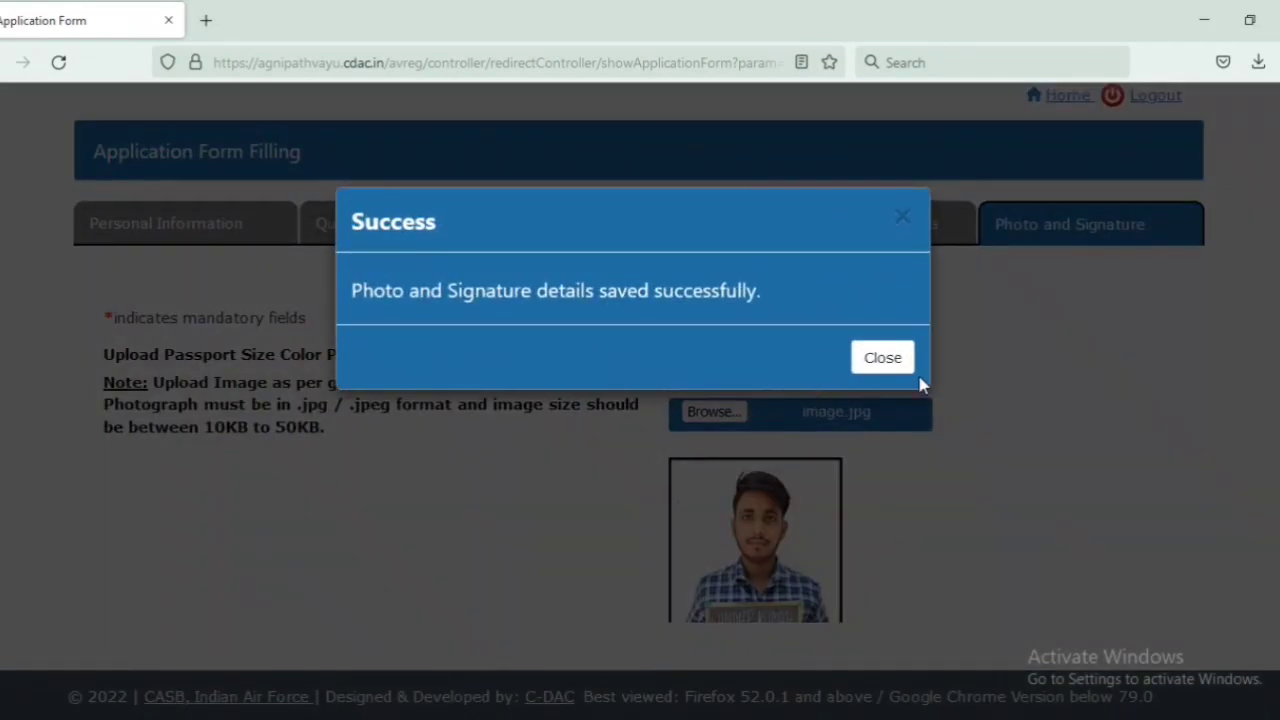
{"action": "left_click", "coordinate": [878, 357]}
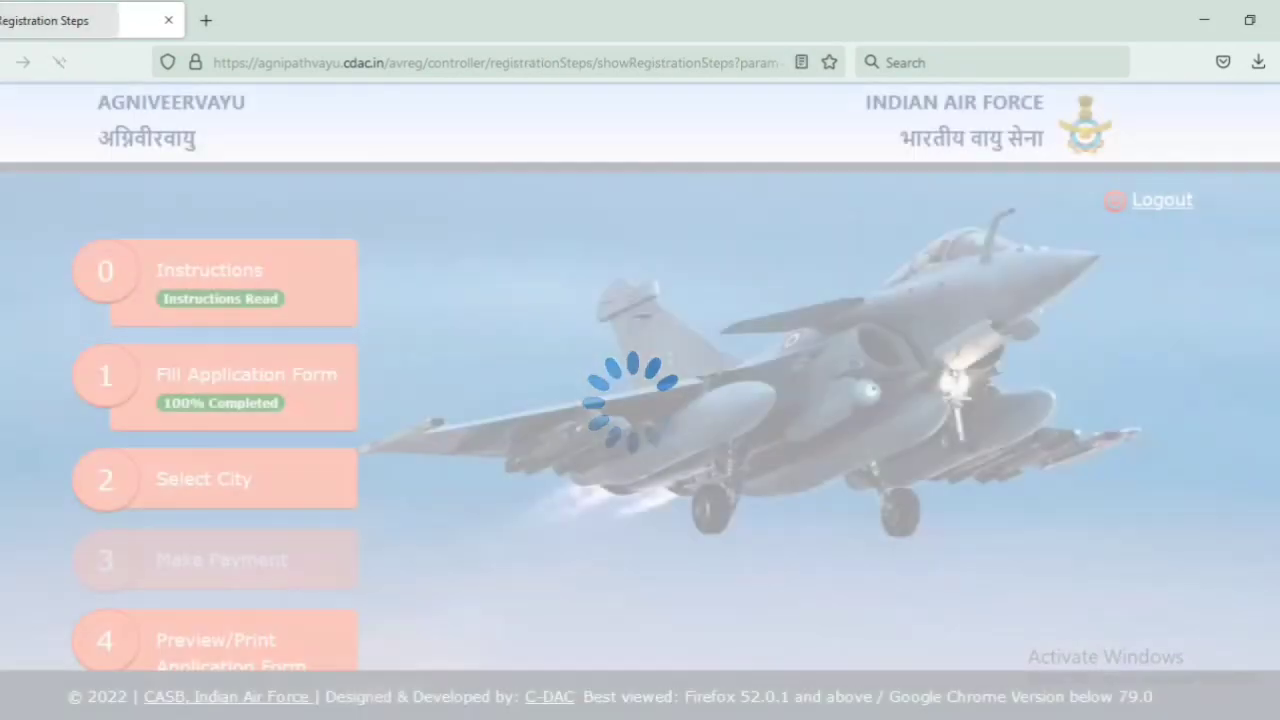
Step: Open the exam city selection step and pick Ambala as the first city preference
{"action": "scroll", "coordinate": [640, 376], "scroll_direction": "down", "scroll_amount": 3}
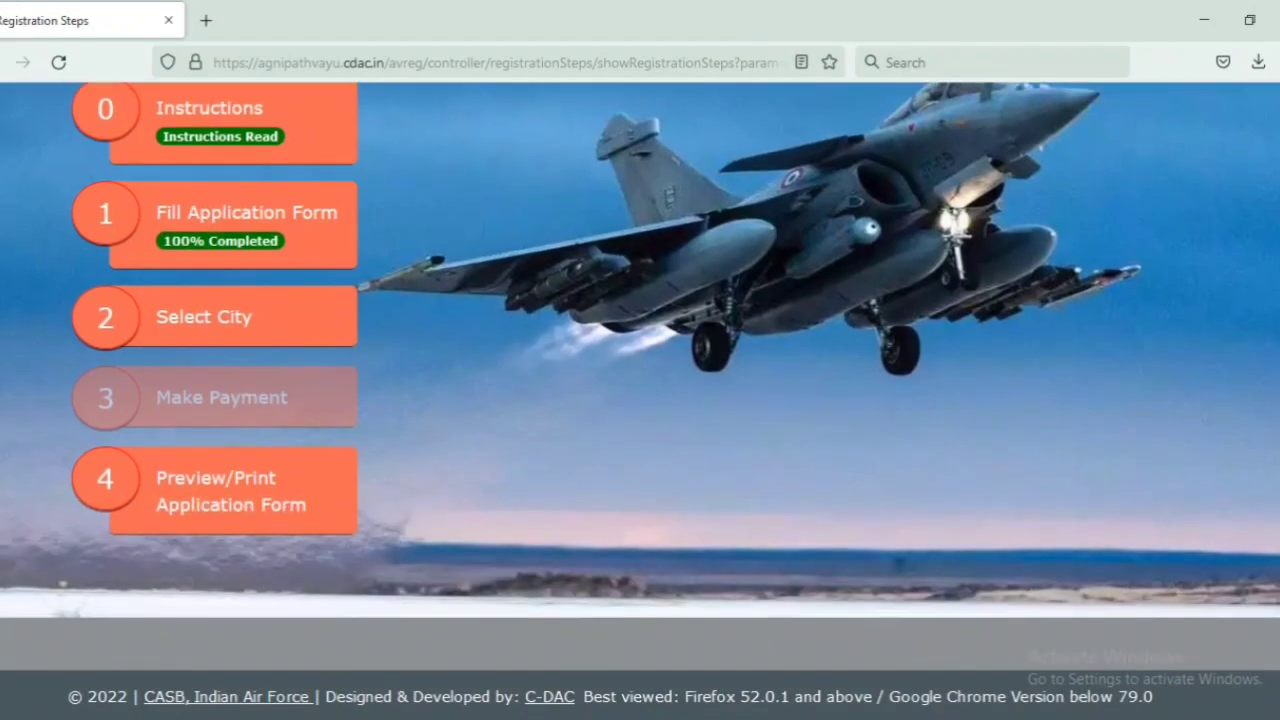
{"action": "left_click", "coordinate": [199, 316]}
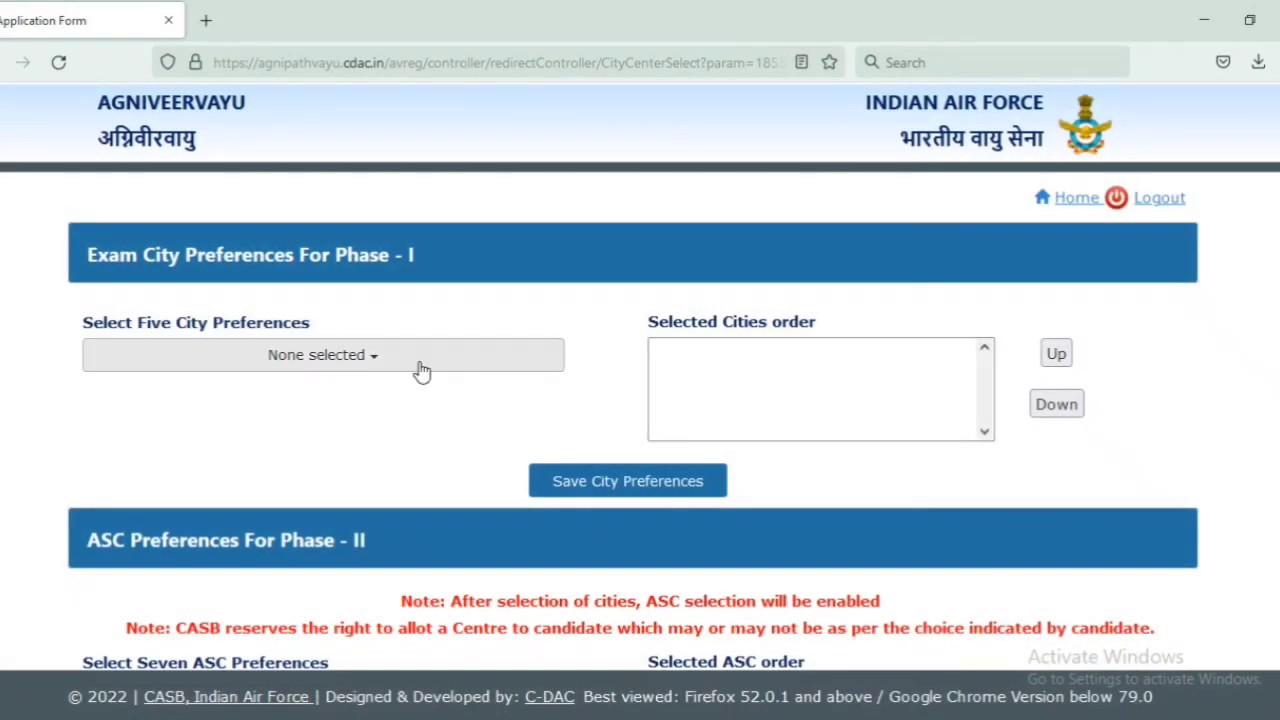
{"action": "left_click", "coordinate": [364, 359]}
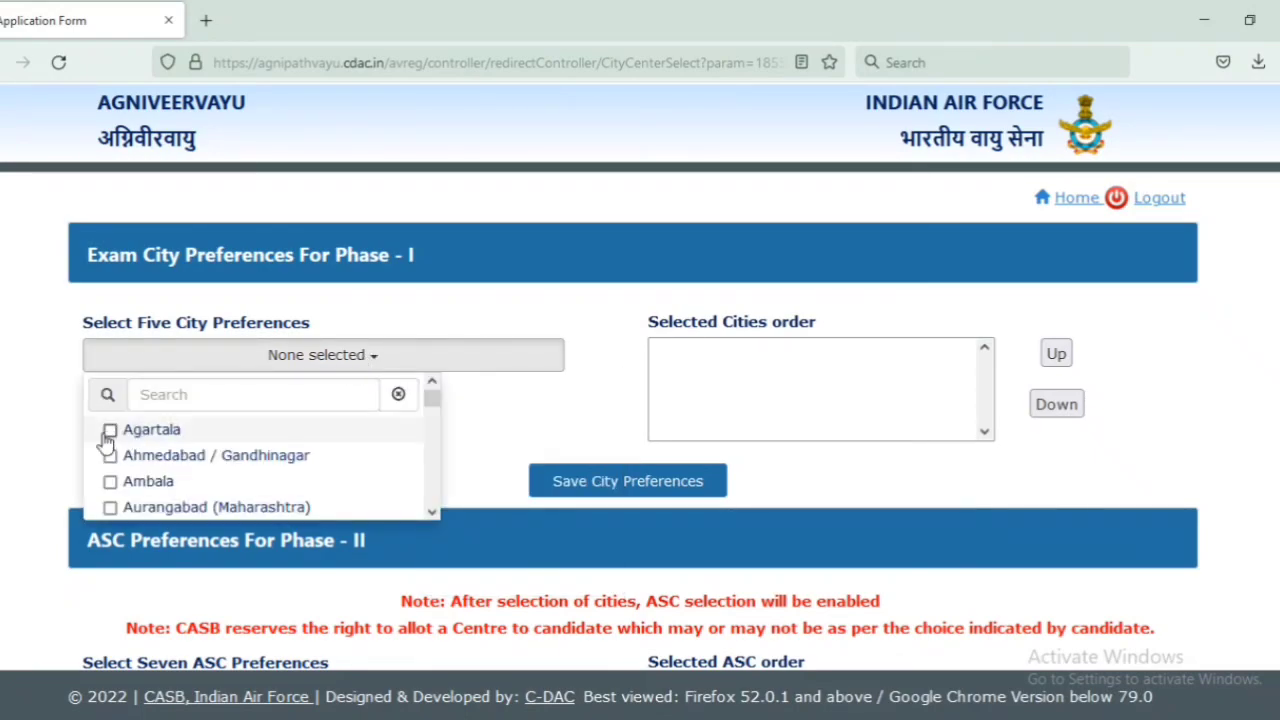
{"action": "left_click", "coordinate": [112, 481]}
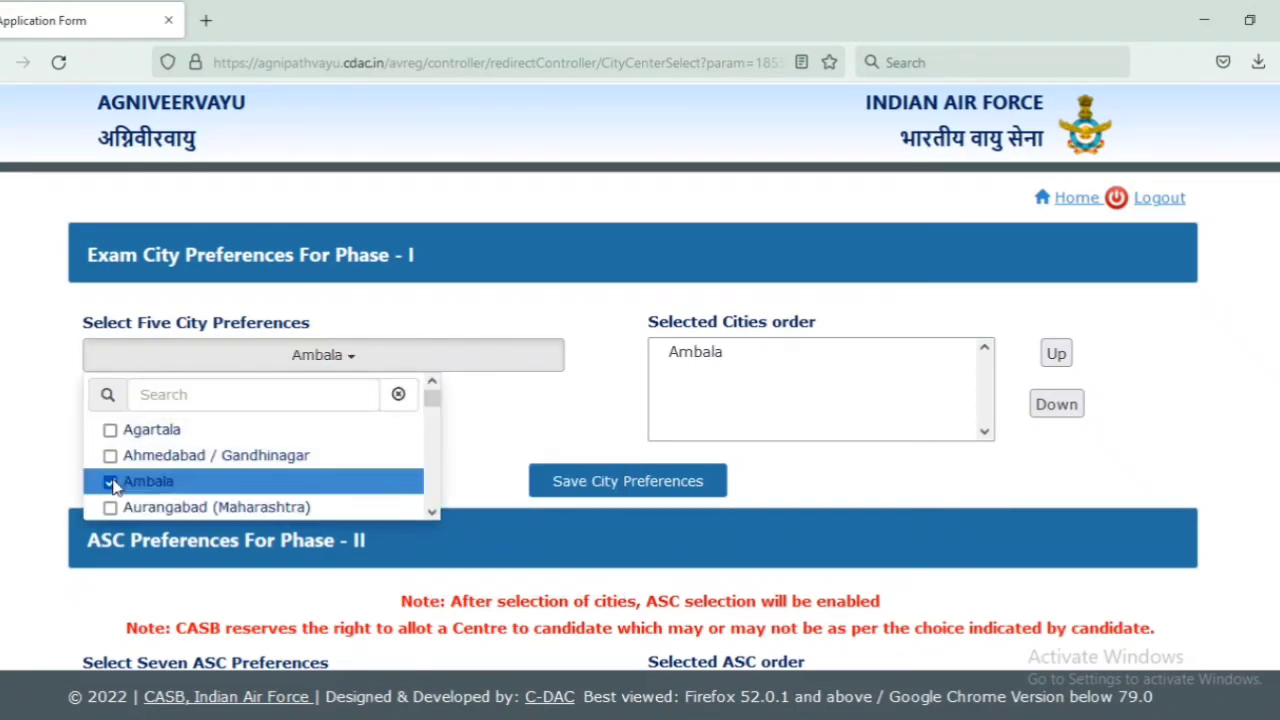
{"action": "left_click_drag", "start_coordinate": [431, 400], "coordinate": [431, 416]}
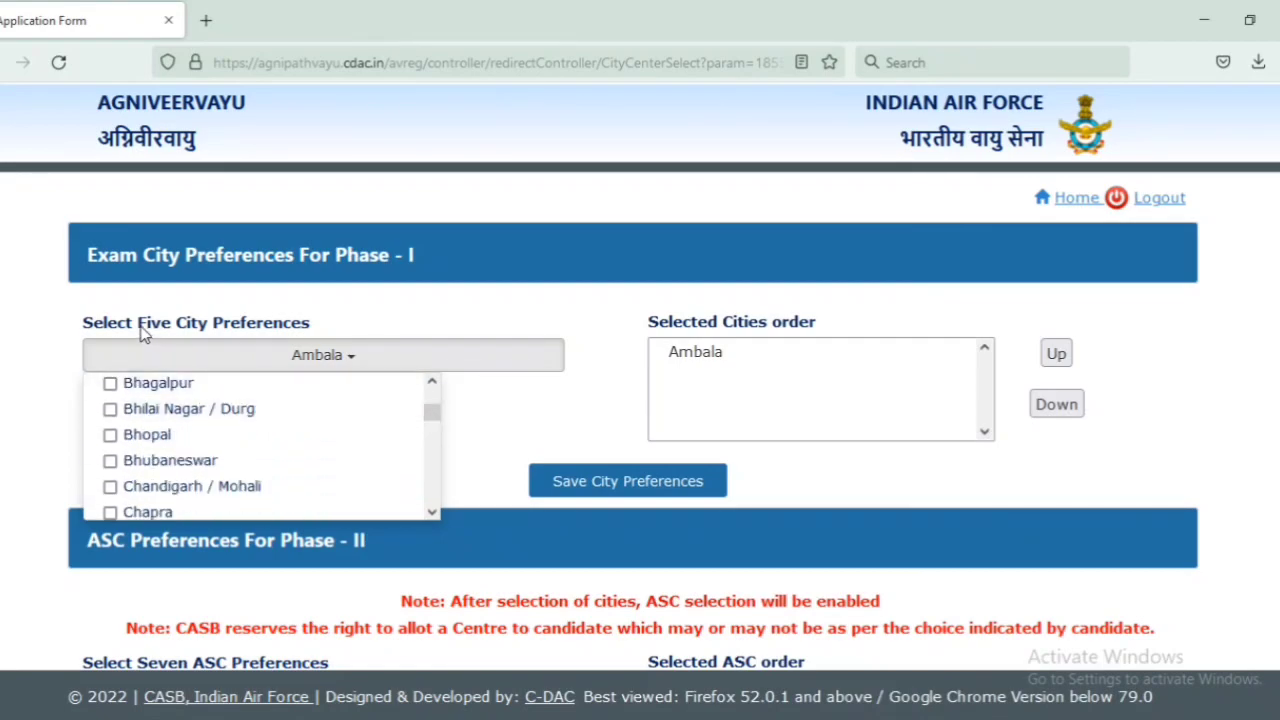
{"action": "left_click_drag", "start_coordinate": [144, 324], "coordinate": [280, 322]}
{"action": "left_click", "coordinate": [283, 324]}
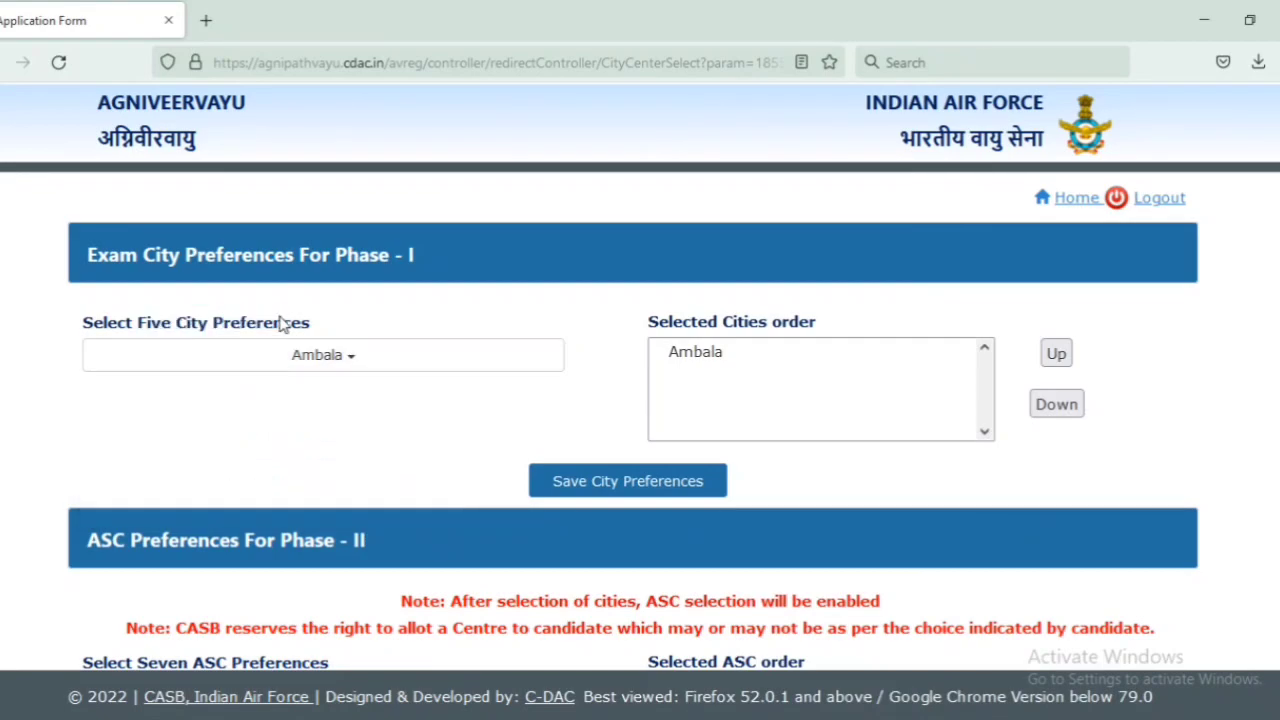
Step: Add Chandigarh / Mohali, Delhi and NCR, Hyderabad / Secunderabad / Ranga Reddy and Gorakhpur, then save the city preferences
{"action": "left_click", "coordinate": [320, 360]}
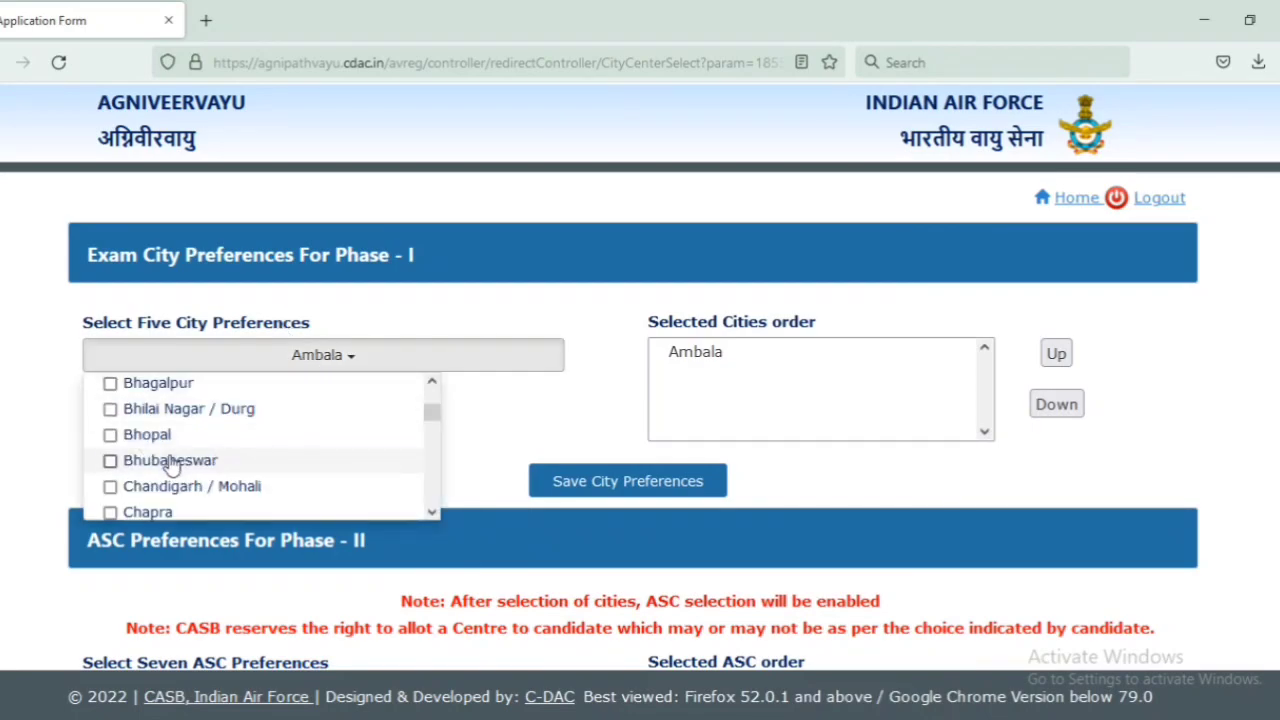
{"action": "left_click", "coordinate": [237, 488]}
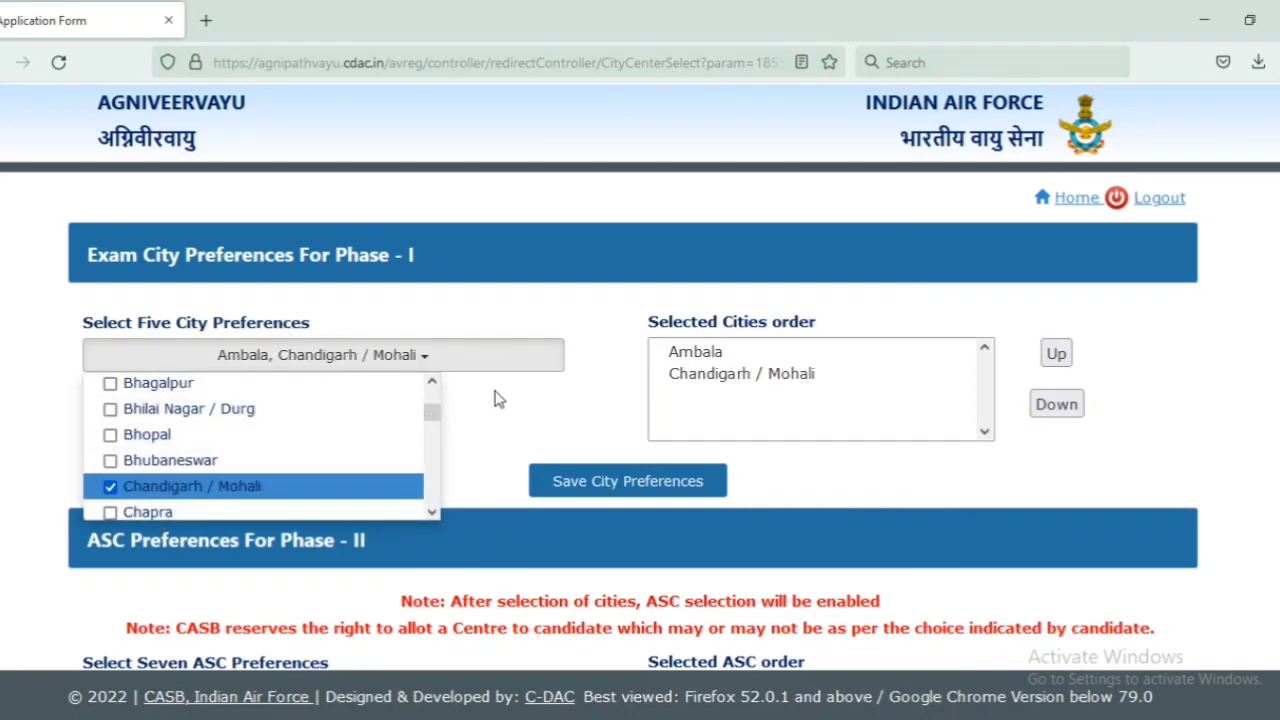
{"action": "left_click_drag", "start_coordinate": [441, 420], "coordinate": [440, 431]}
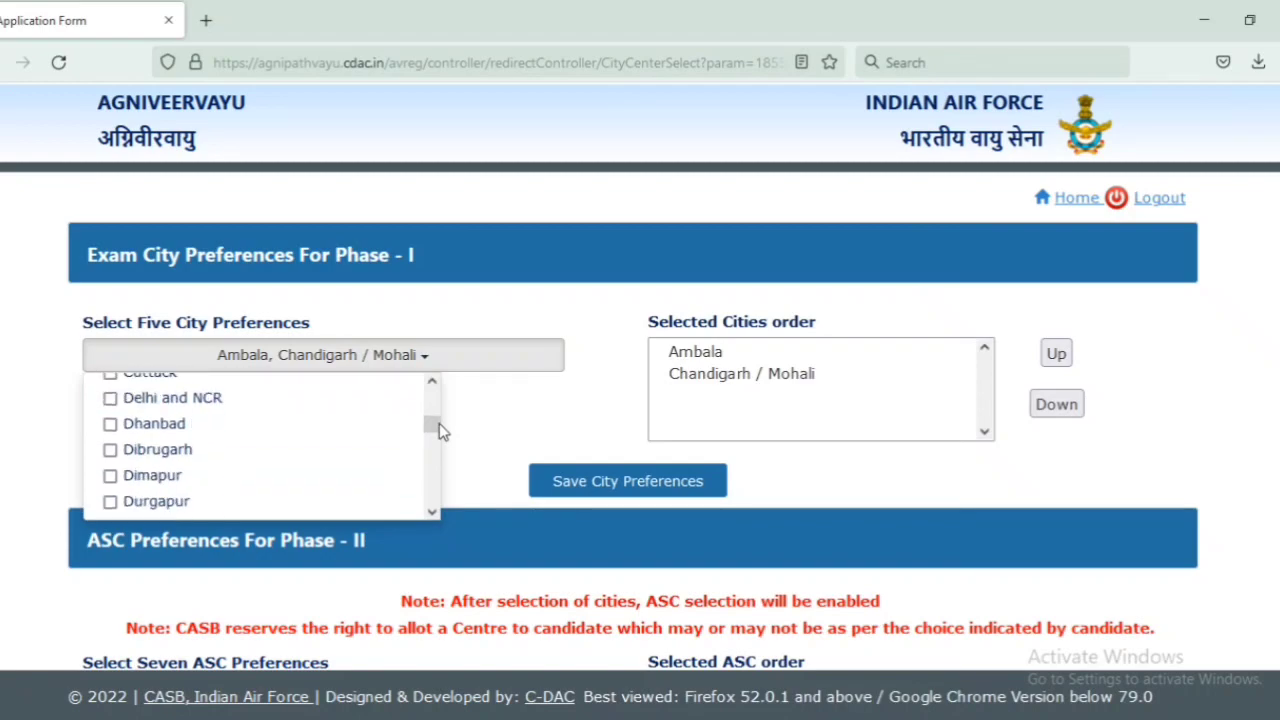
{"action": "left_click", "coordinate": [175, 399]}
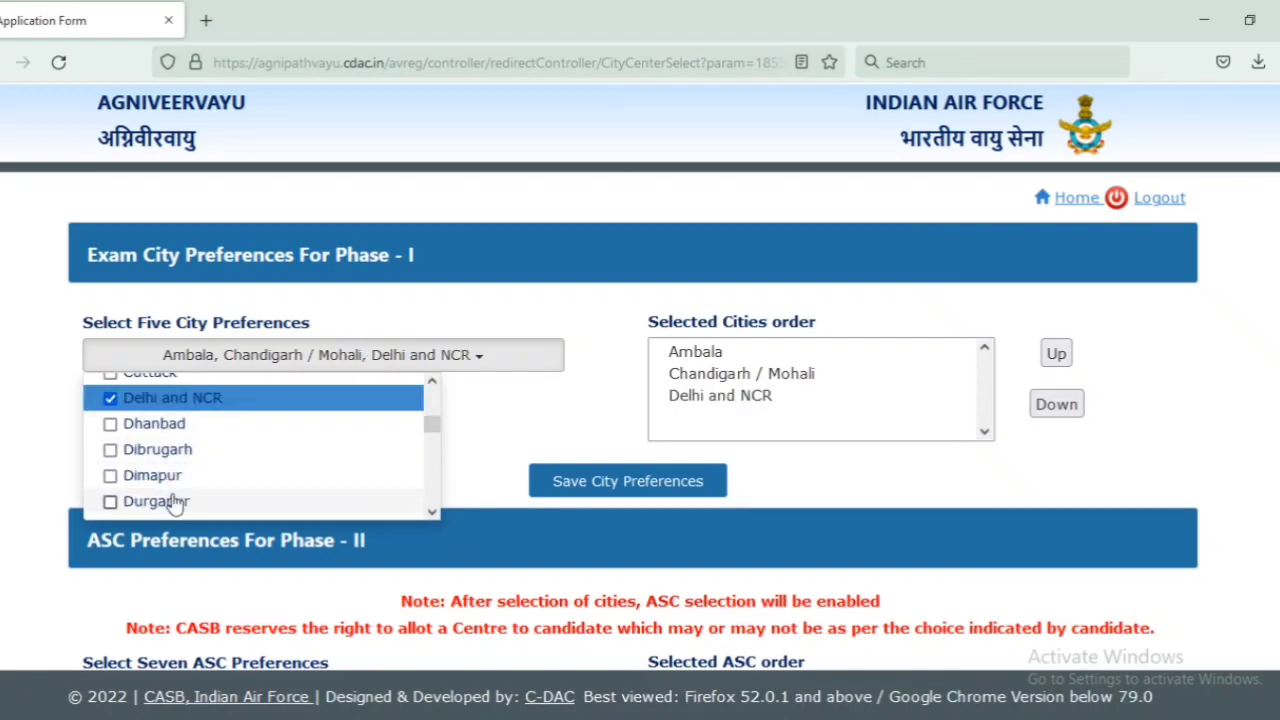
{"action": "scroll", "coordinate": [428, 476], "scroll_direction": "down", "scroll_amount": 3}
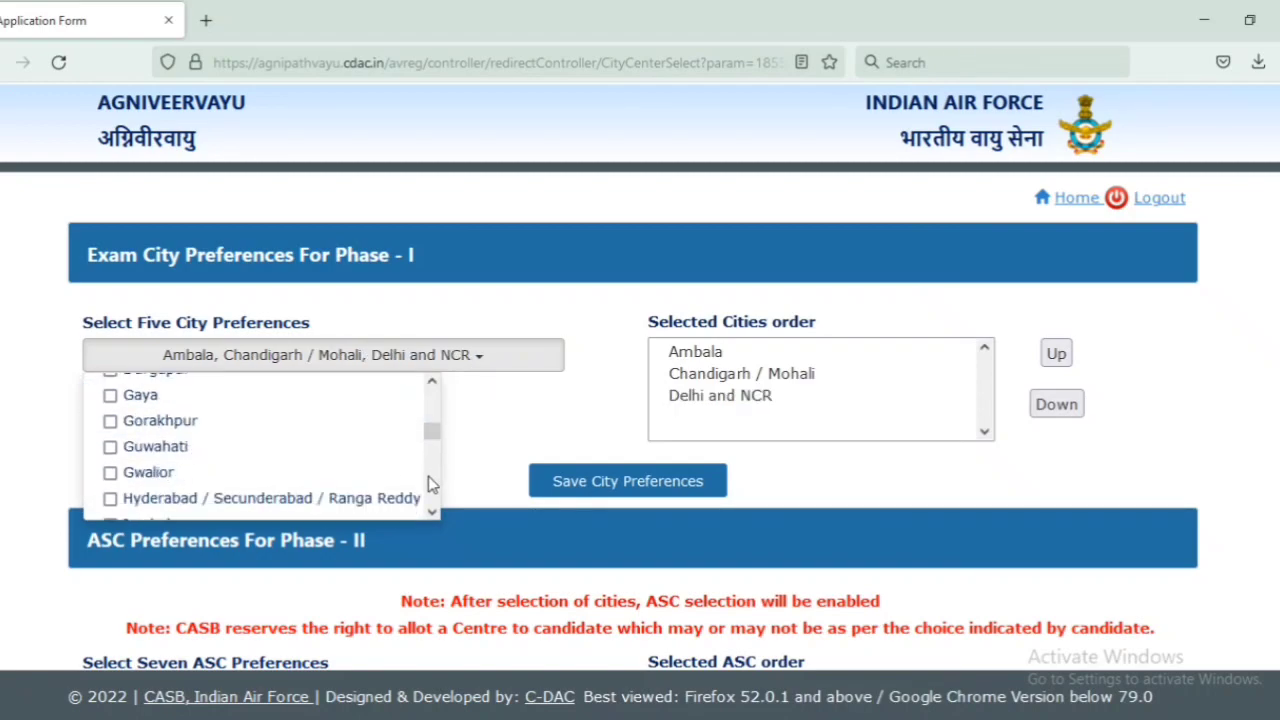
{"action": "left_click", "coordinate": [150, 497]}
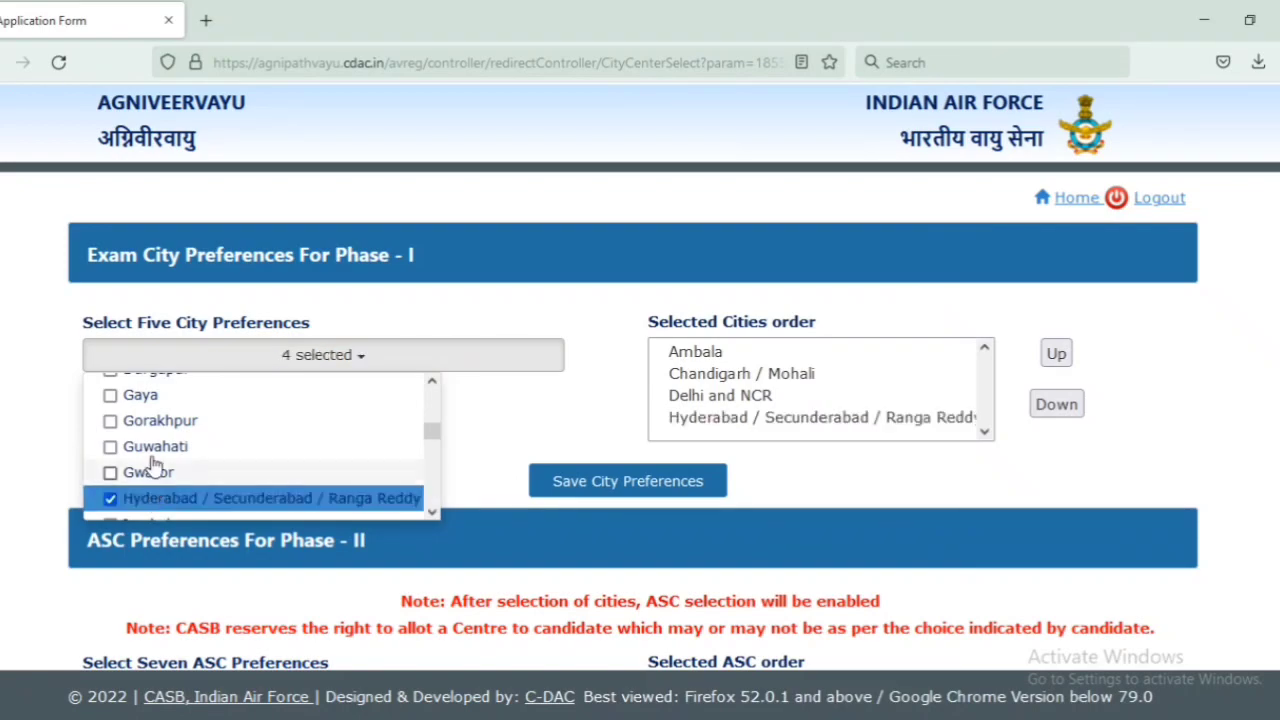
{"action": "left_click", "coordinate": [145, 425]}
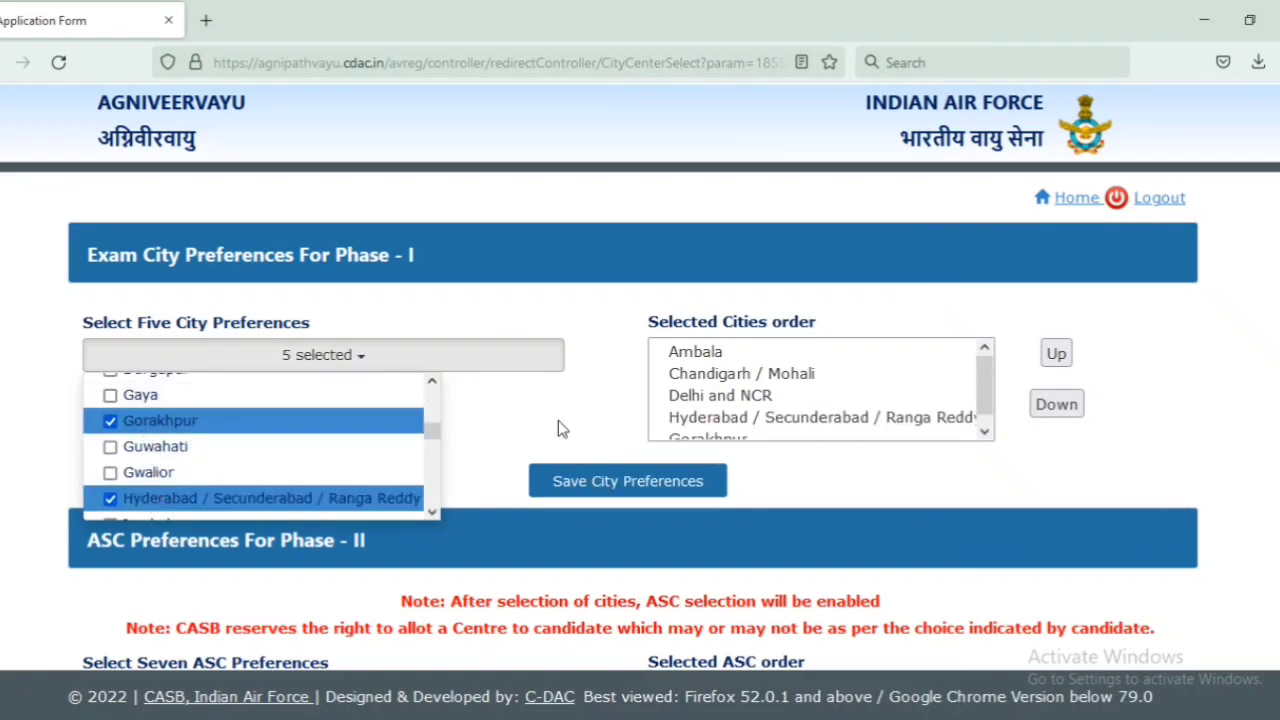
{"action": "left_click", "coordinate": [613, 487]}
{"action": "left_click", "coordinate": [613, 484]}
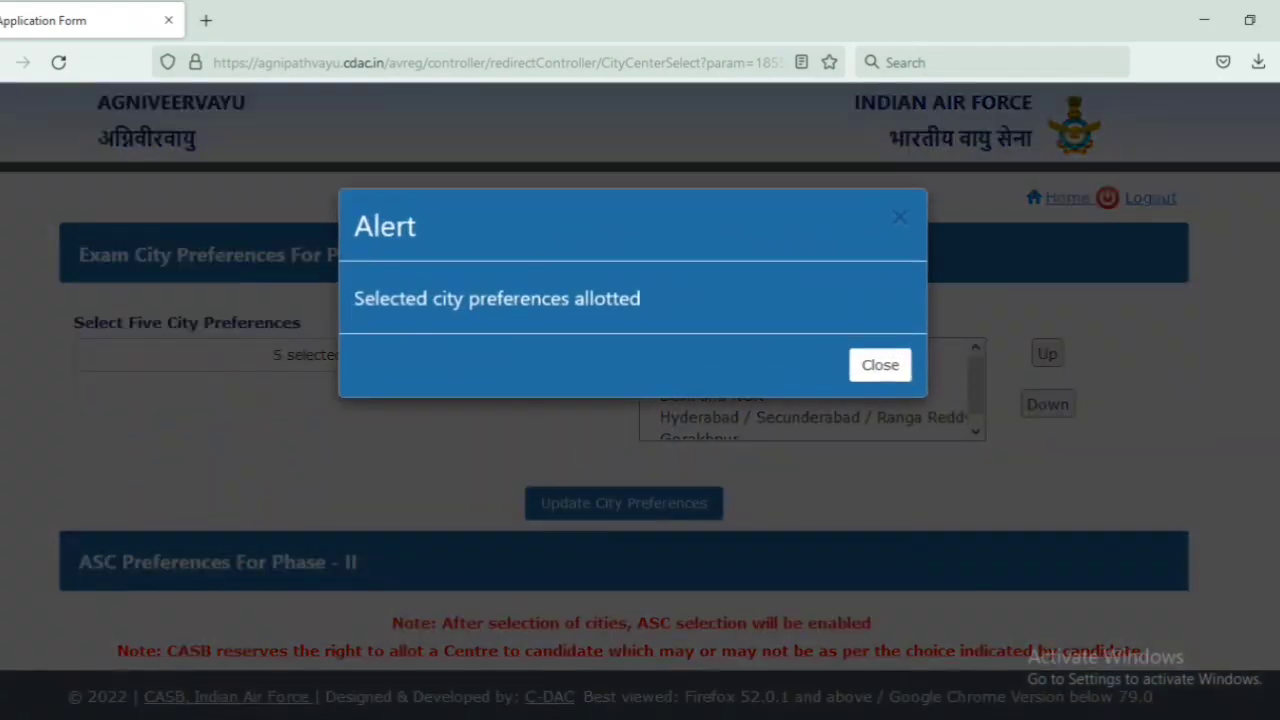
{"action": "left_click", "coordinate": [885, 366]}
Step: Choose 1 ASC Ambala, 3 ASC Kanpur, 5 ASC Jodhpur and 7 ASC Bengaluru as ASC preferences
{"action": "scroll", "coordinate": [506, 237], "scroll_direction": "down", "scroll_amount": 3}
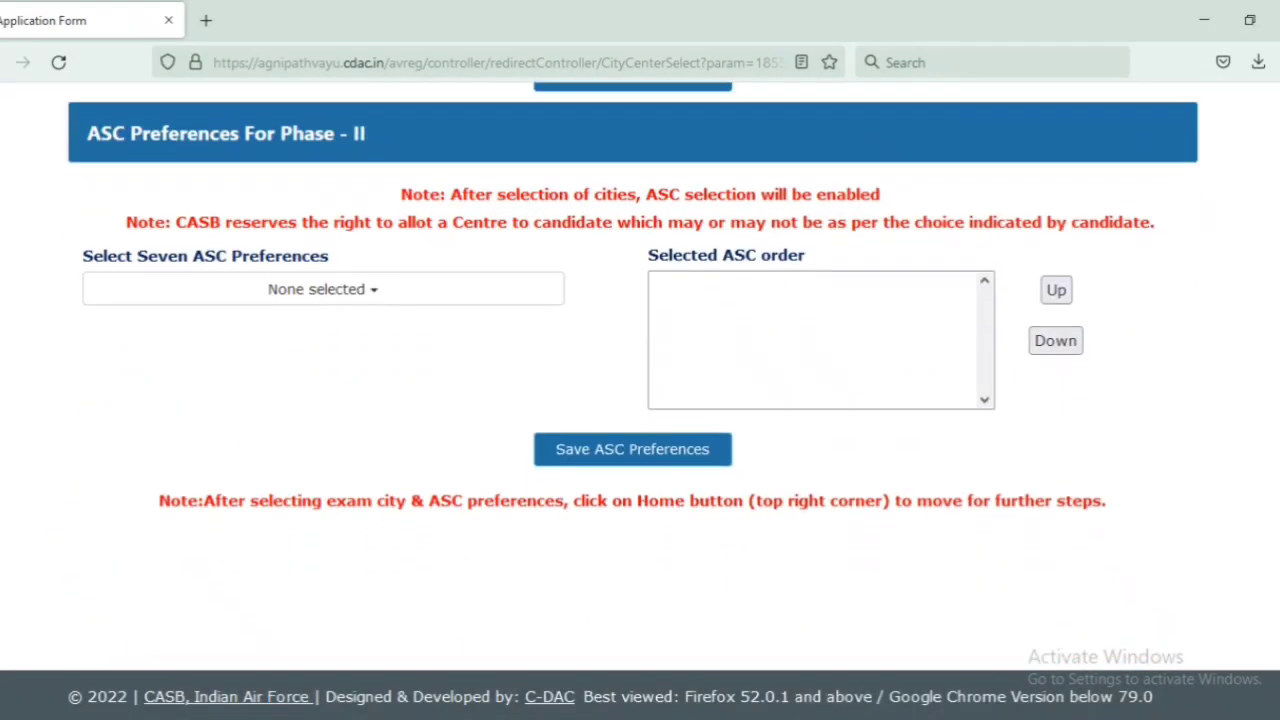
{"action": "left_click", "coordinate": [349, 278]}
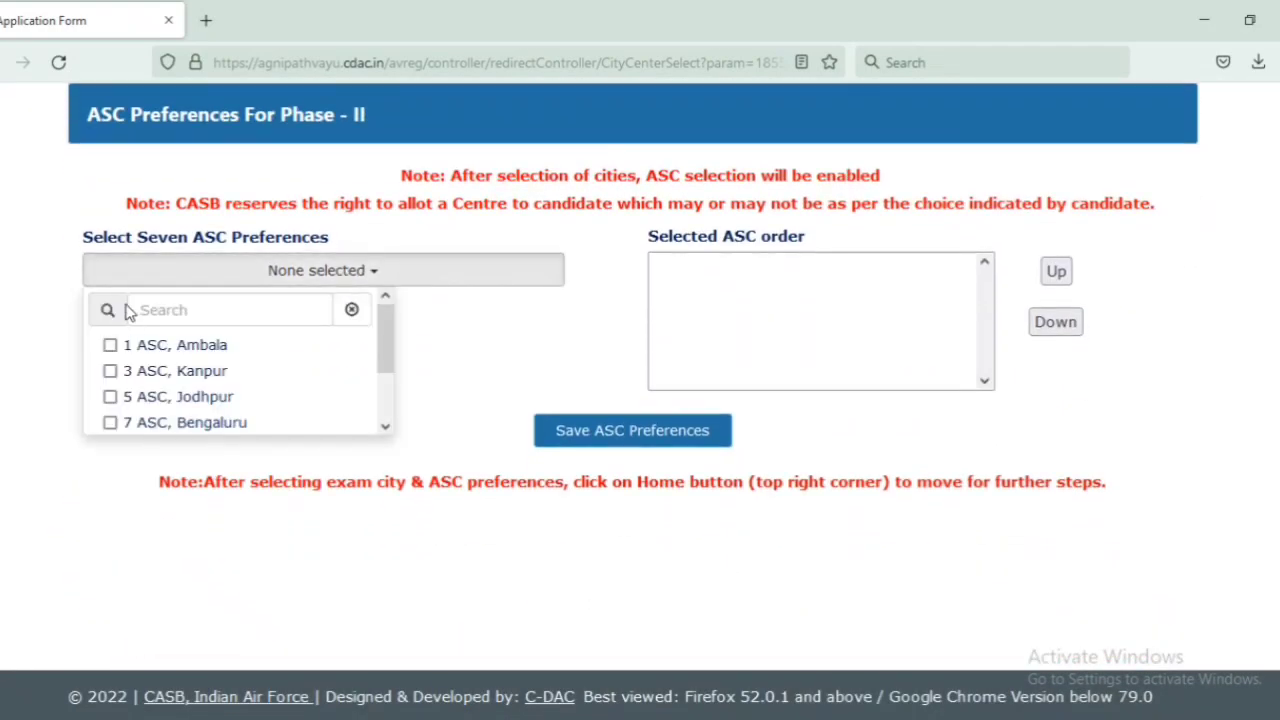
{"action": "left_click_drag", "start_coordinate": [148, 240], "coordinate": [228, 240]}
{"action": "left_click", "coordinate": [316, 280]}
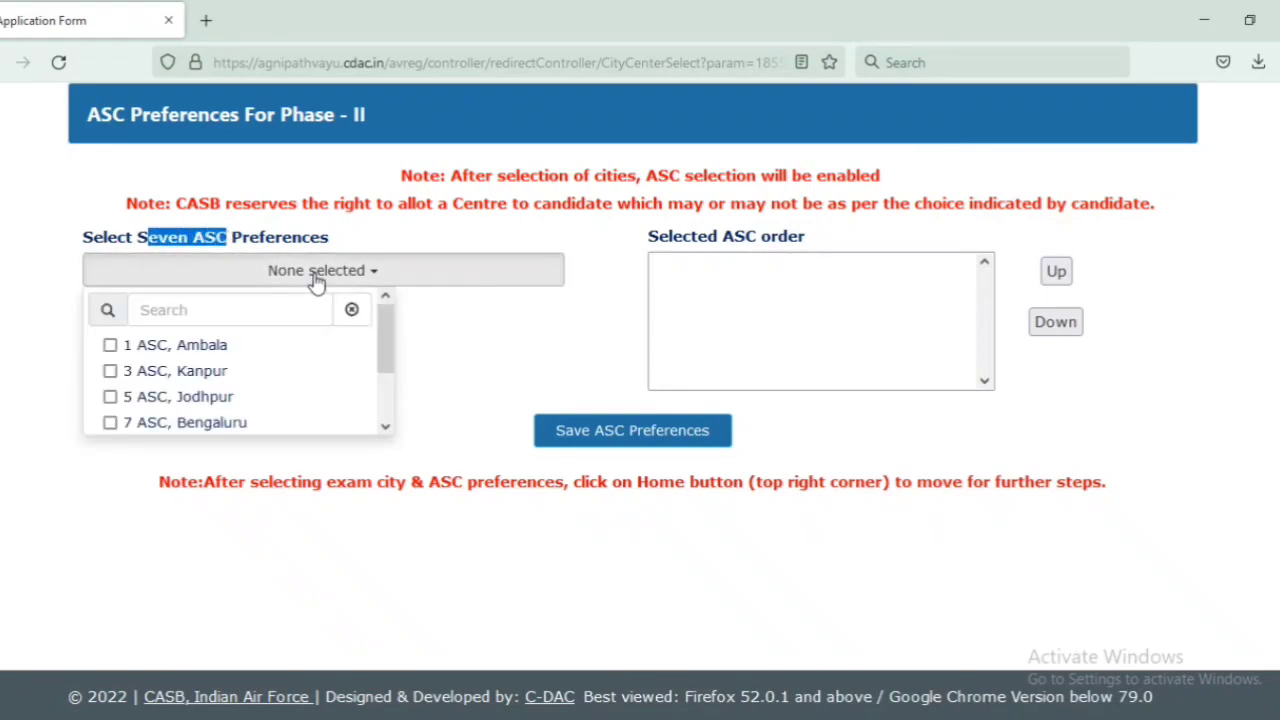
{"action": "left_click", "coordinate": [109, 345]}
{"action": "left_click", "coordinate": [110, 371]}
{"action": "left_click", "coordinate": [110, 397]}
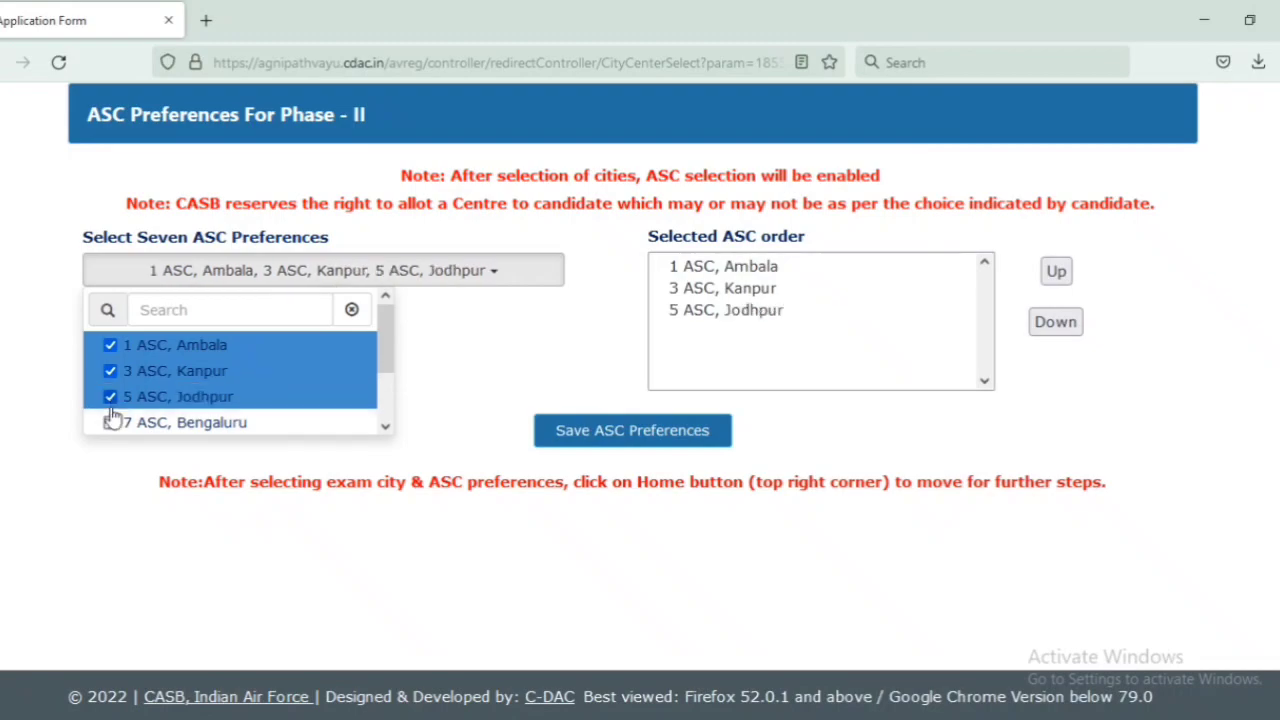
{"action": "left_click", "coordinate": [110, 423]}
Step: Add 10 ASC Bihta, 11 ASC Guwahati and 12 ASC Secunderabad, then save the seven ASC preferences
{"action": "left_click_drag", "start_coordinate": [390, 340], "coordinate": [390, 385]}
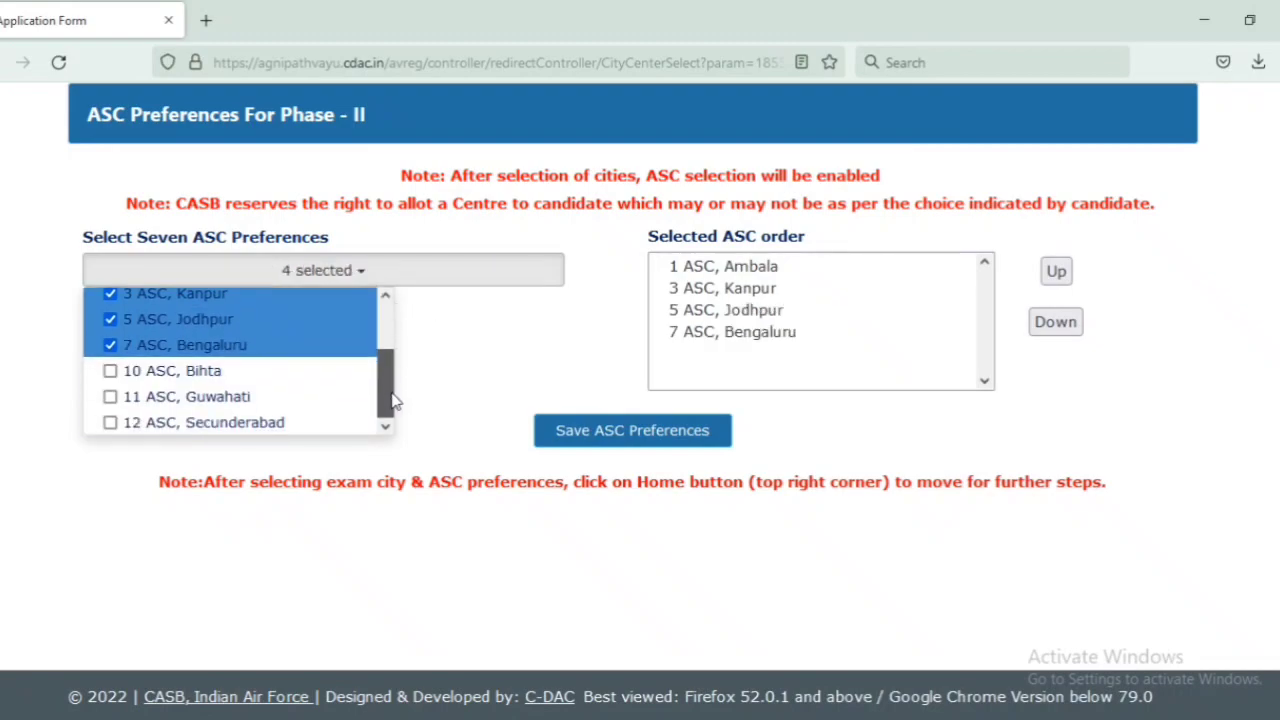
{"action": "left_click", "coordinate": [110, 371]}
{"action": "left_click", "coordinate": [110, 397]}
{"action": "left_click", "coordinate": [110, 423]}
{"action": "left_click", "coordinate": [632, 432]}
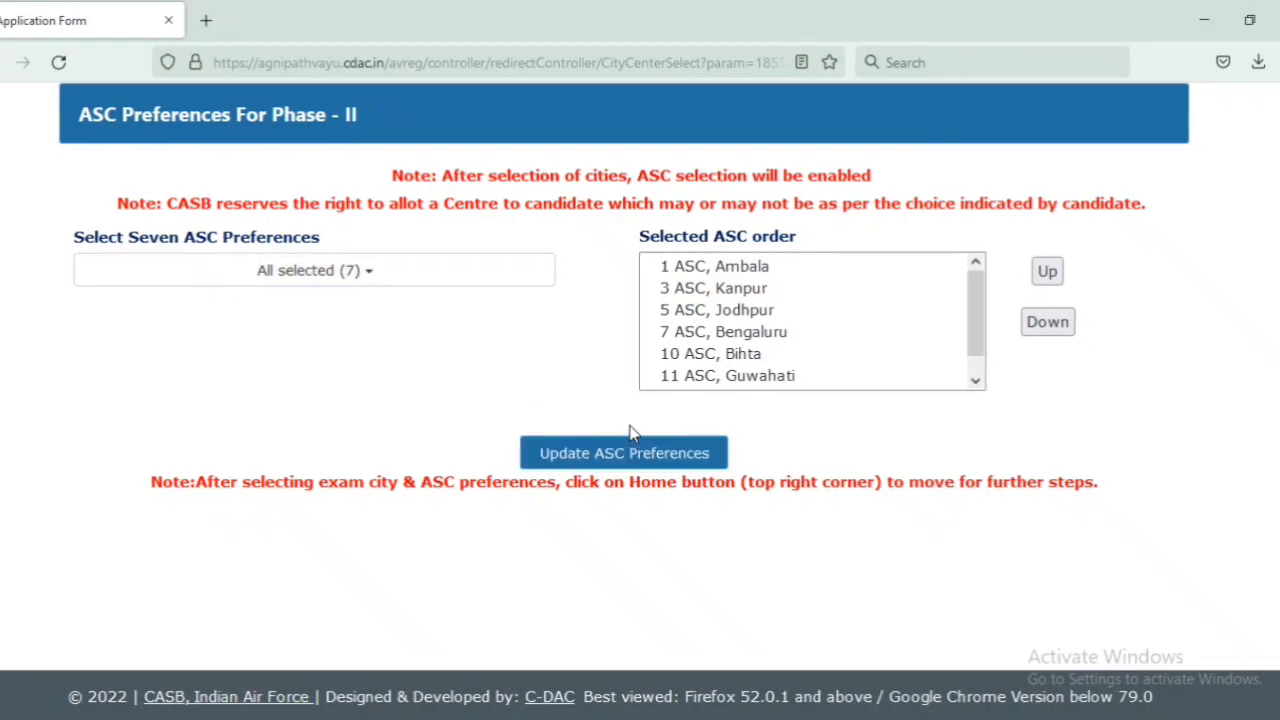
{"action": "left_click", "coordinate": [872, 366]}
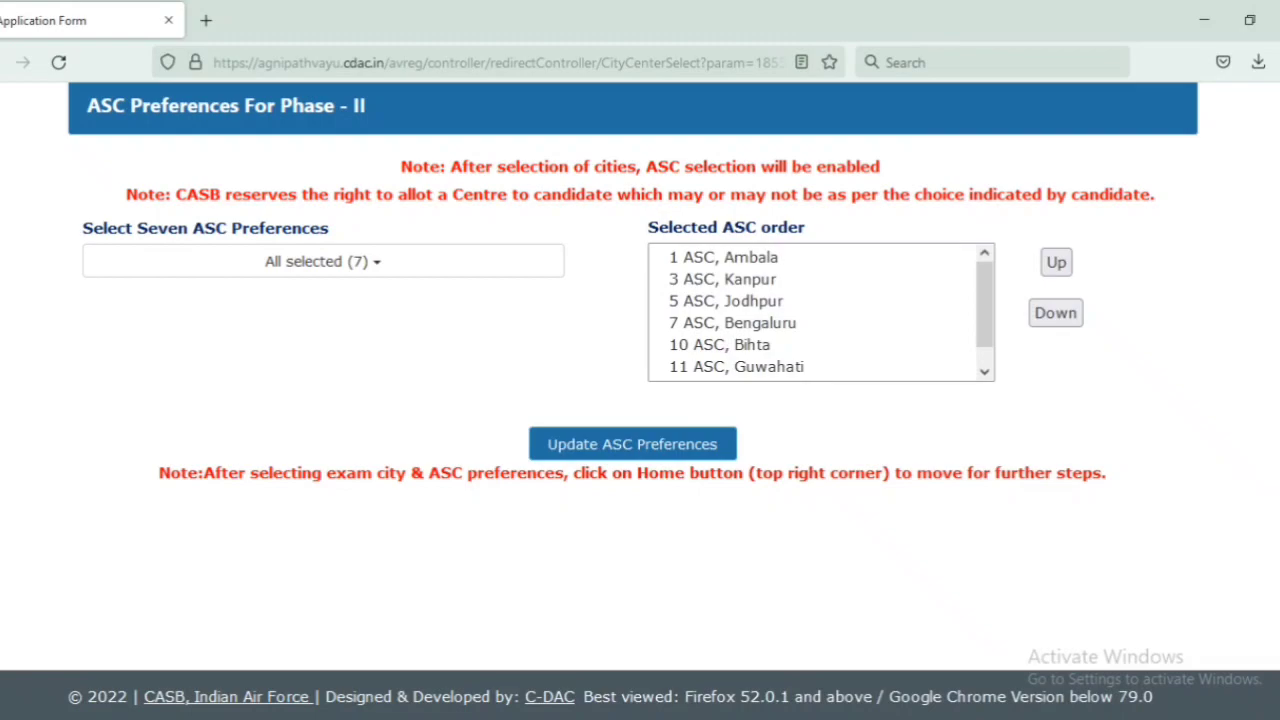
{"action": "scroll", "coordinate": [1180, 320], "scroll_direction": "up", "scroll_amount": 5}
Step: Start Make Payment, tick the declaration that the information is true, and continue to payment
{"action": "left_click", "coordinate": [1065, 200]}
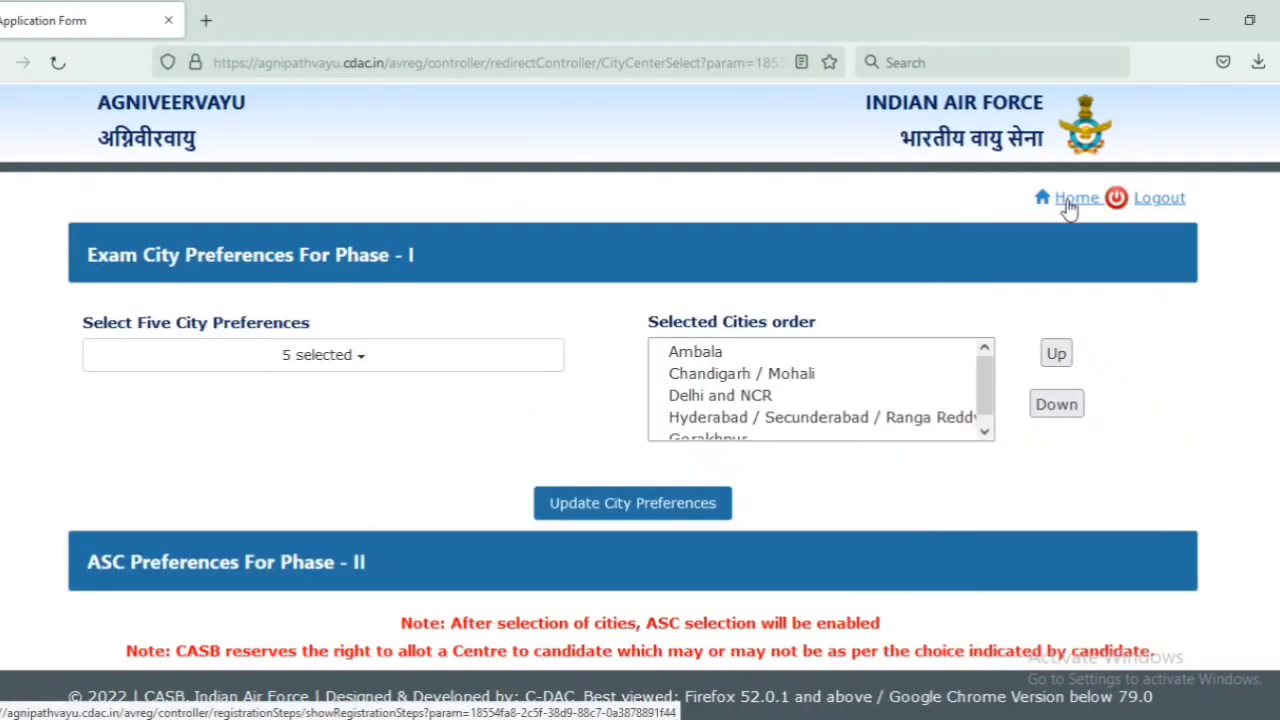
{"action": "scroll", "coordinate": [1160, 302], "scroll_direction": "down", "scroll_amount": 3}
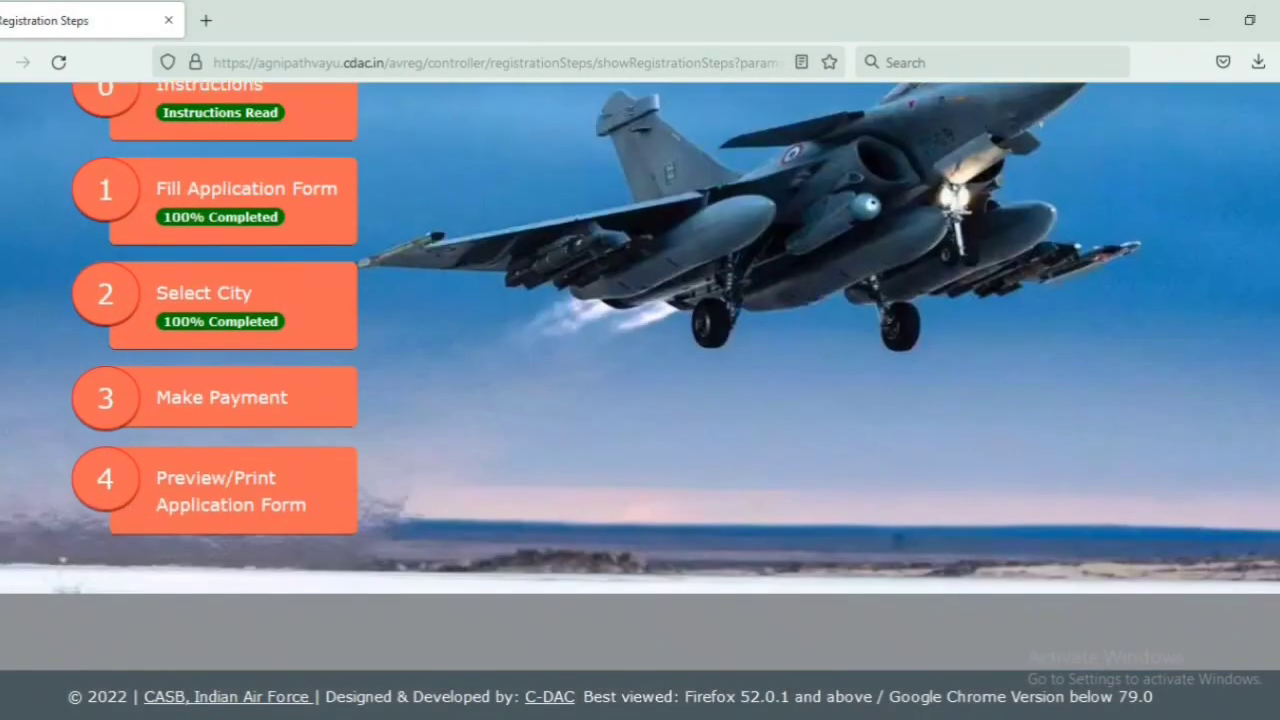
{"action": "left_click", "coordinate": [183, 397]}
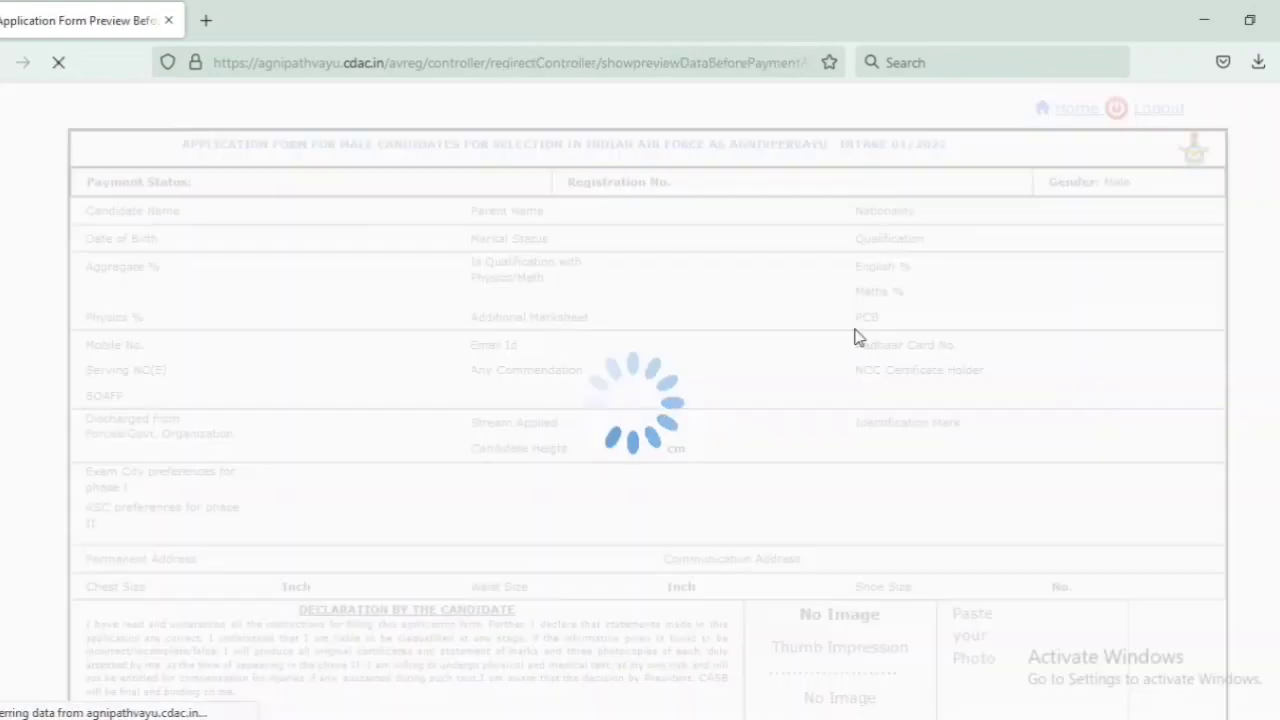
{"action": "scroll", "coordinate": [640, 376], "scroll_direction": "down", "scroll_amount": 10}
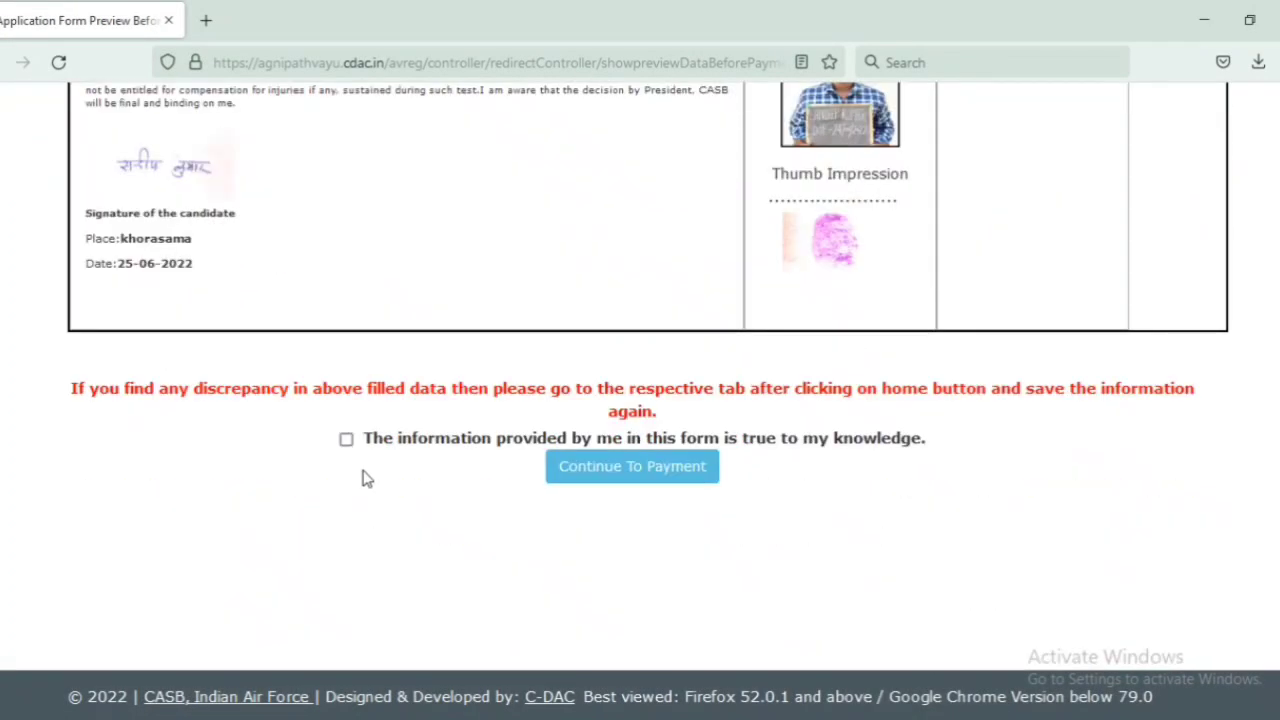
{"action": "left_click", "coordinate": [346, 439]}
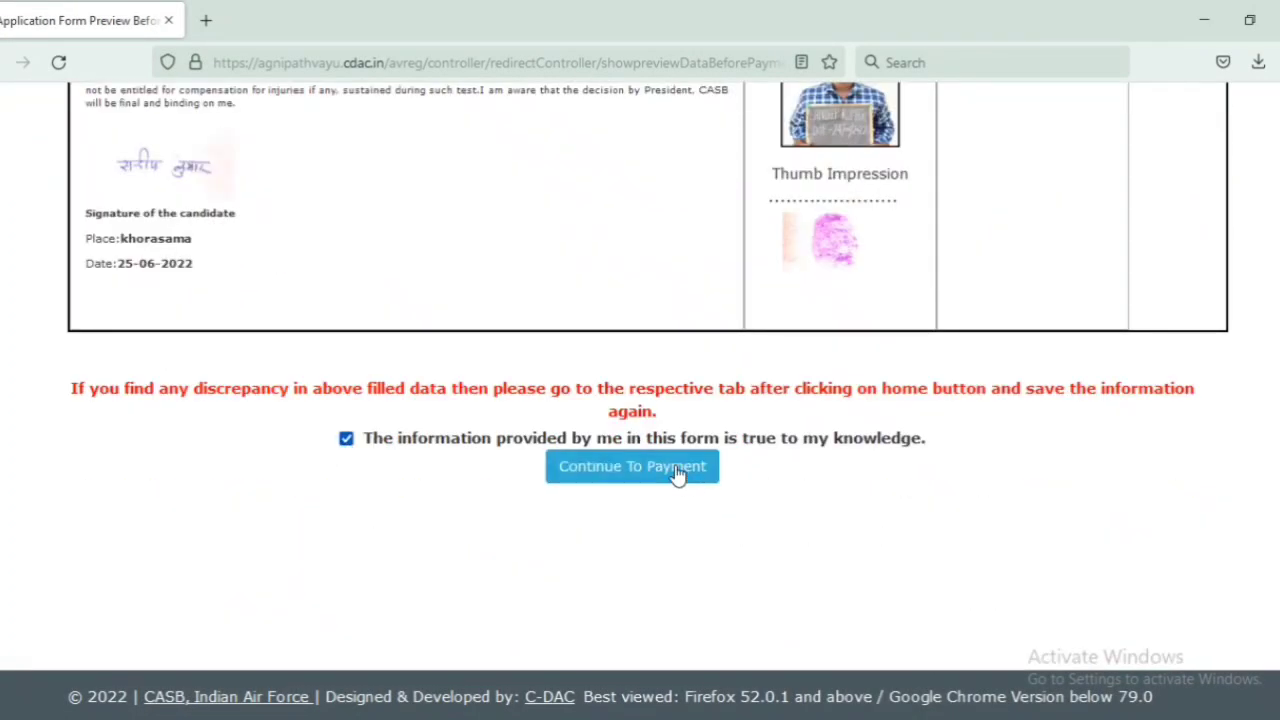
{"action": "left_click", "coordinate": [618, 468]}
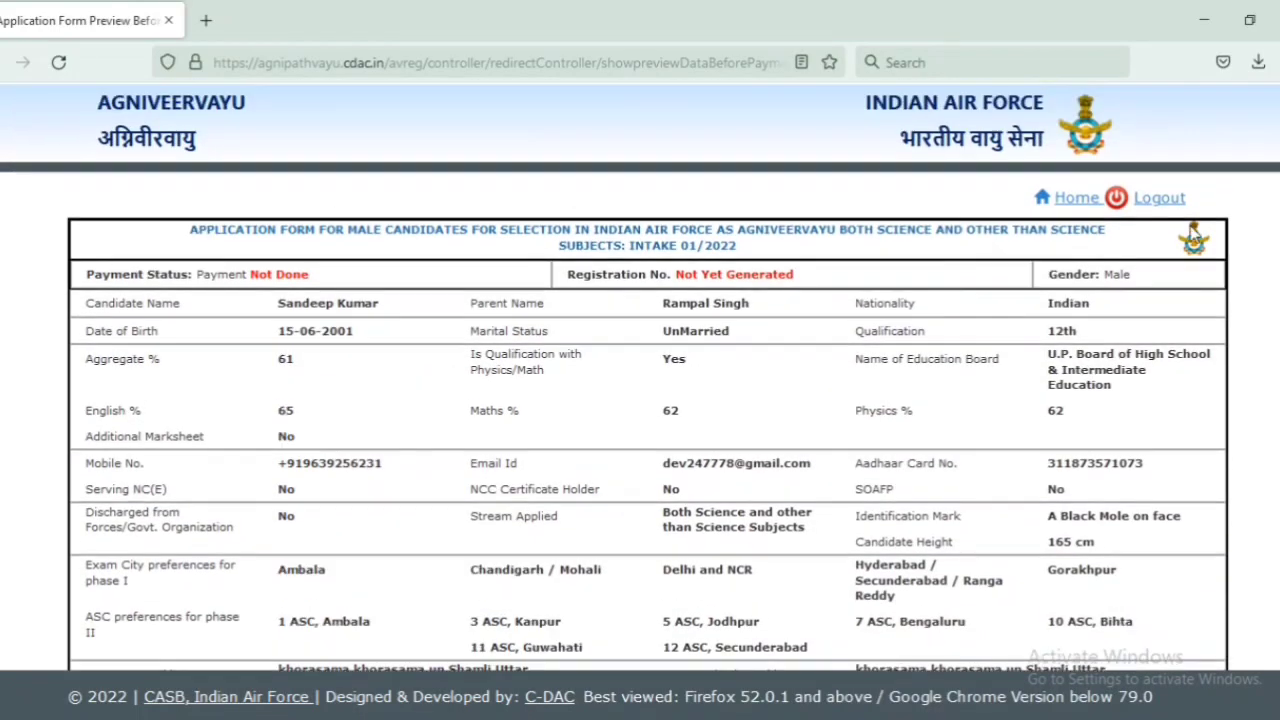
{"action": "left_click", "coordinate": [1070, 205]}
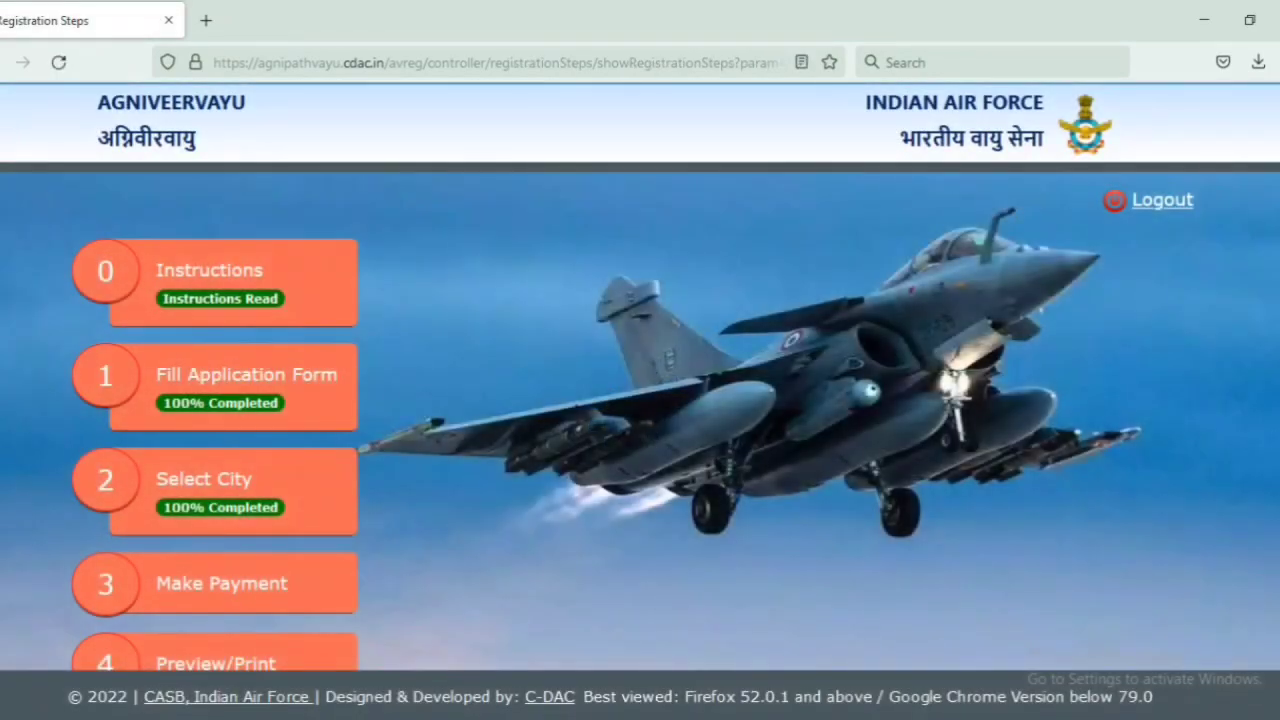
Step: Open Preview/Print Application Form and scroll through the completed application preview
{"action": "scroll", "coordinate": [163, 432], "scroll_direction": "down", "scroll_amount": 3}
{"action": "left_click", "coordinate": [203, 476]}
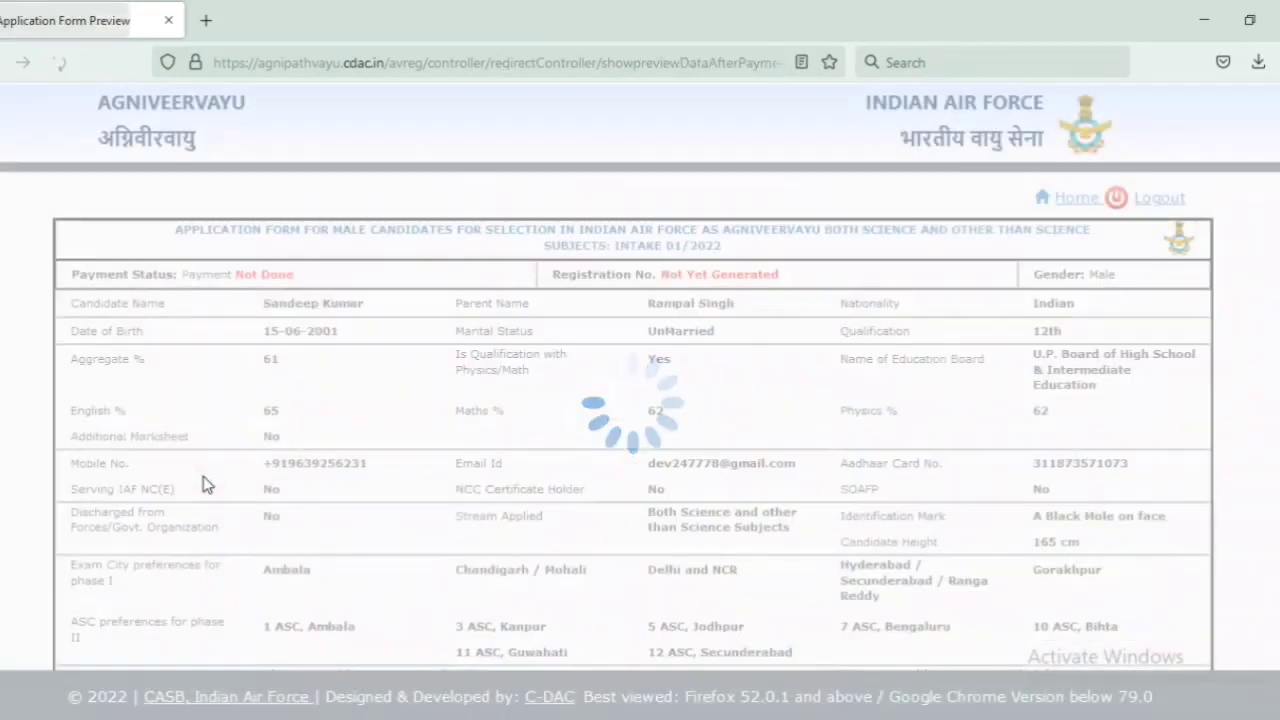
{"action": "scroll", "coordinate": [640, 400], "scroll_direction": "down", "scroll_amount": 2}
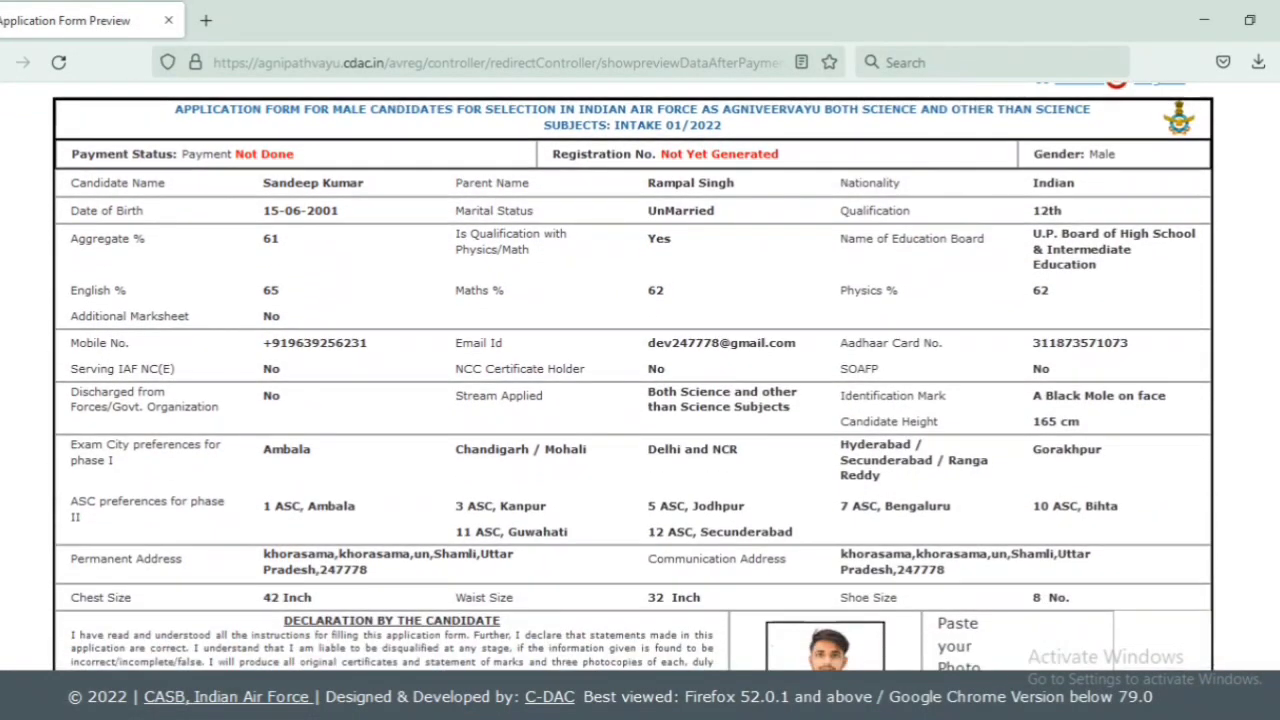
{"action": "scroll", "coordinate": [640, 400], "scroll_direction": "down", "scroll_amount": 4}
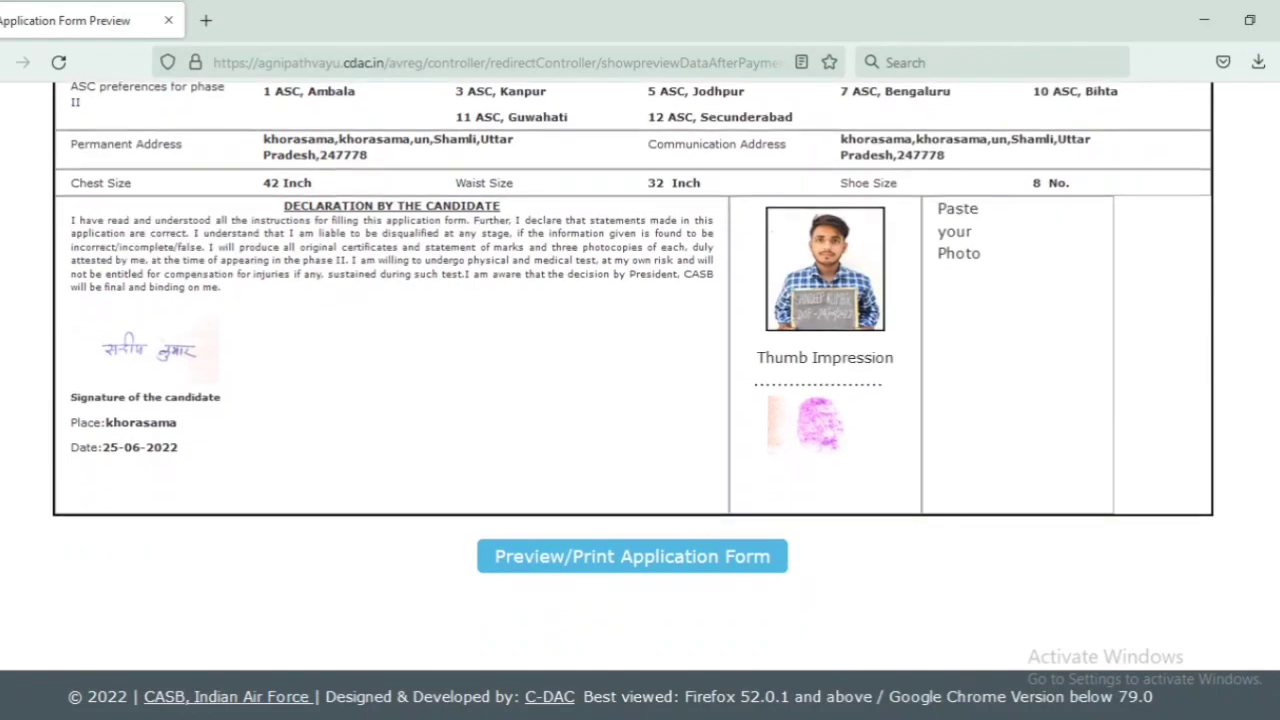
{"action": "scroll", "coordinate": [677, 512], "scroll_direction": "up", "scroll_amount": 1}
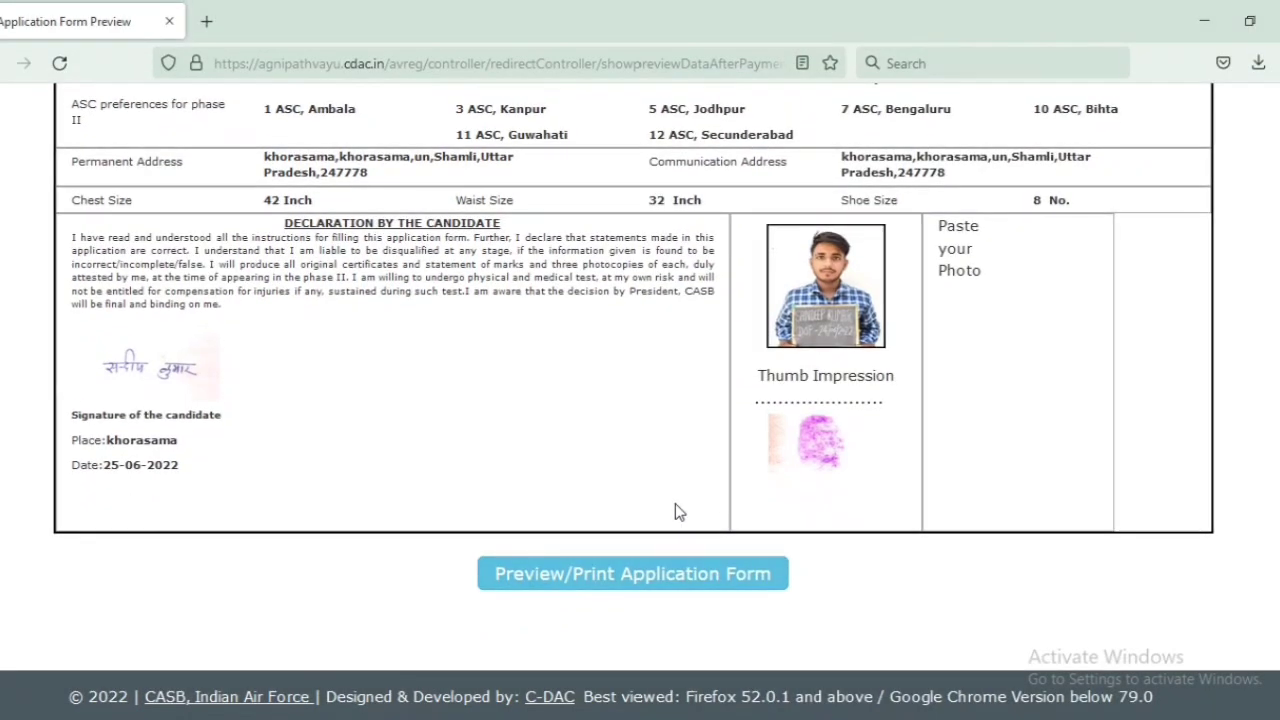